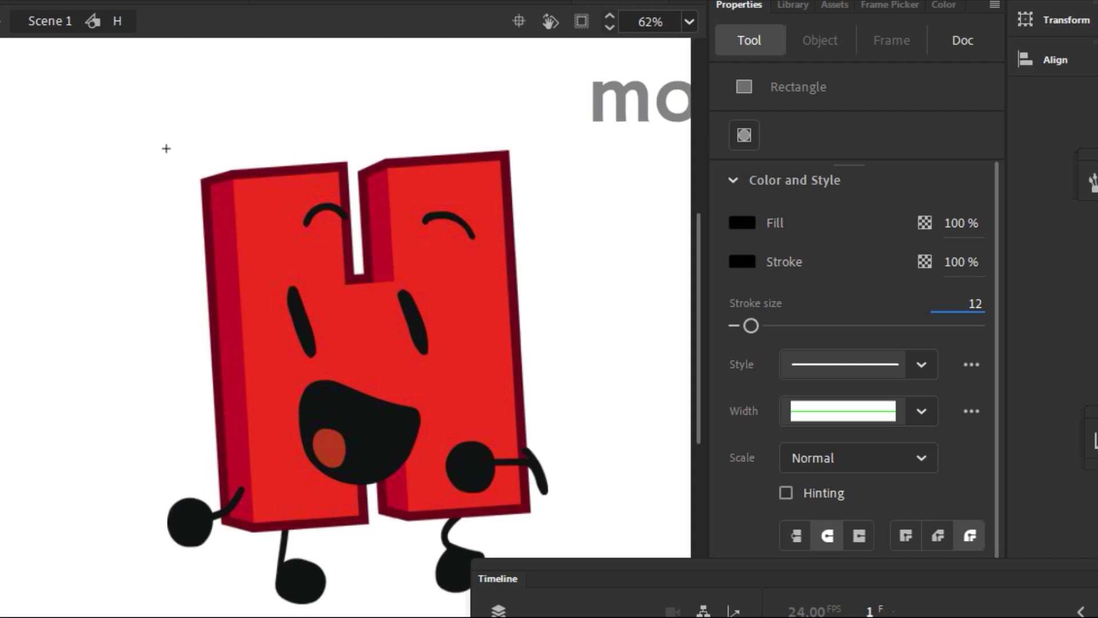
- Set the rectangle fill to bright red FF1C1A and the stroke to the dark maroon of the reference H's outline
left_click(742, 222)
left_click(1091, 242)
left_click(775, 186)
left_click(742, 262)
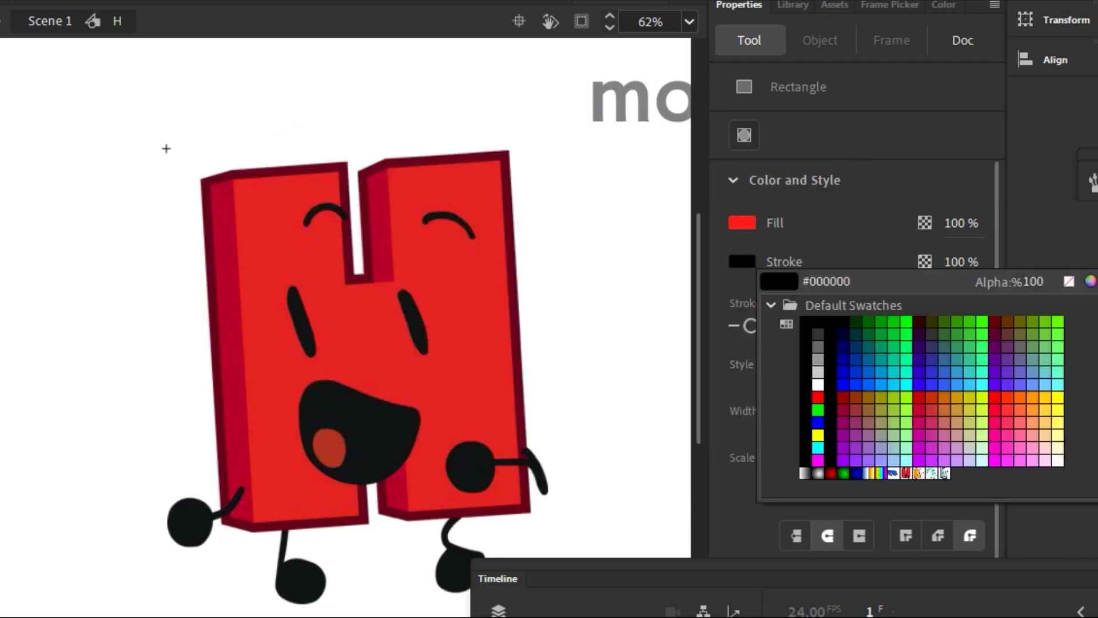
left_click(818, 396)
left_click(742, 262)
left_click(1091, 281)
left_click(541, 240)
left_click(775, 187)
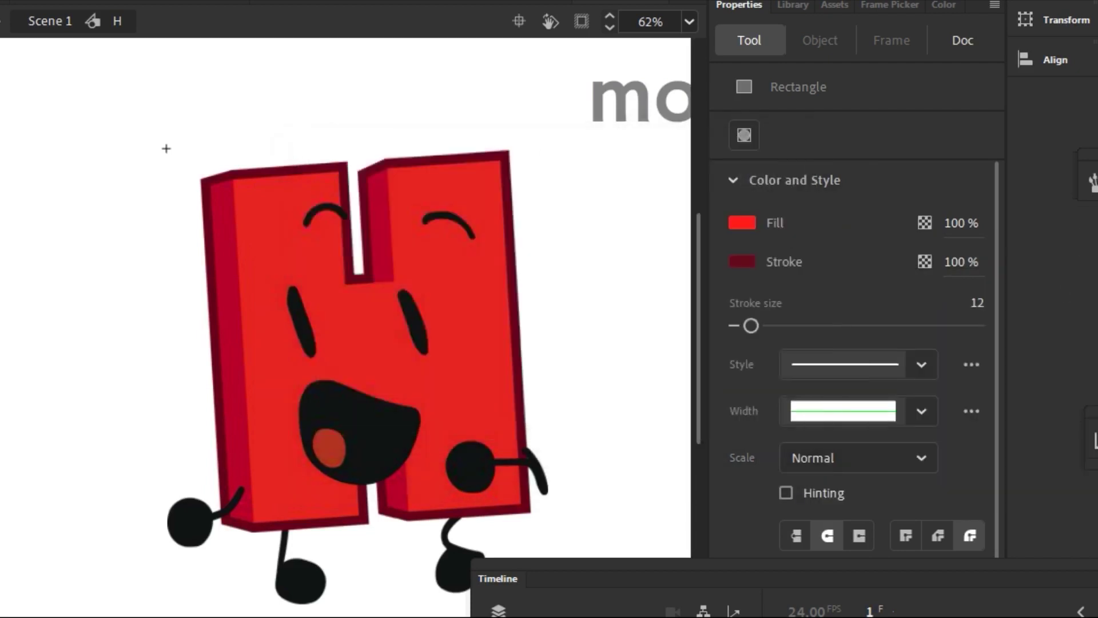
- Draw a tall rectangle over the reference H's left stem and place a copy beside it as the right stem
left_click_drag(204, 161, 377, 528)
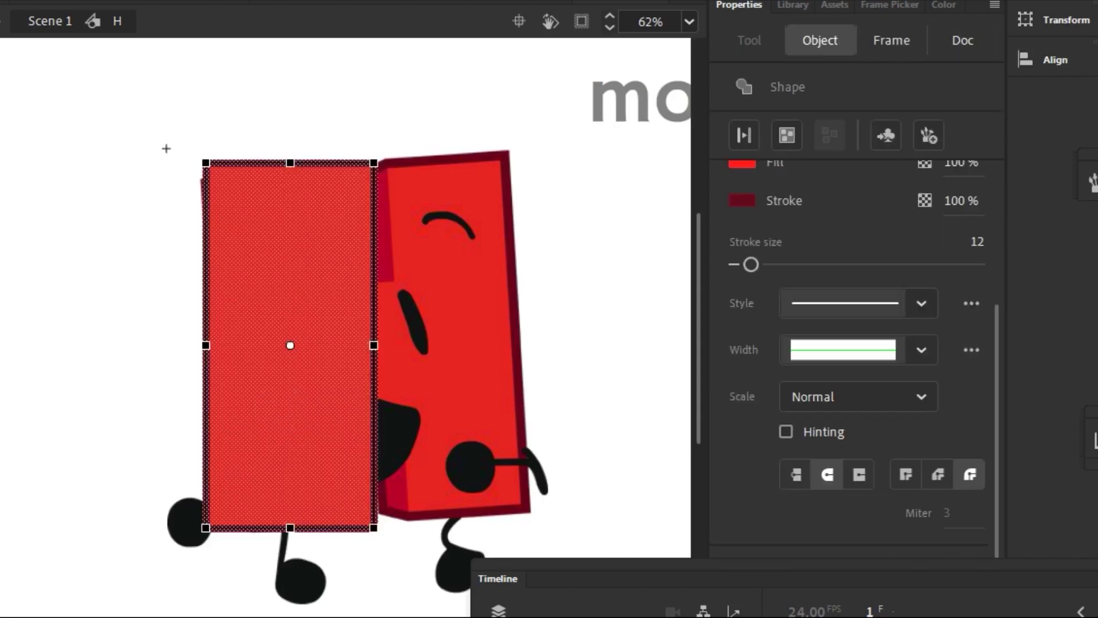
left_click_drag(263, 434, 520, 434, "alt")
key("r")
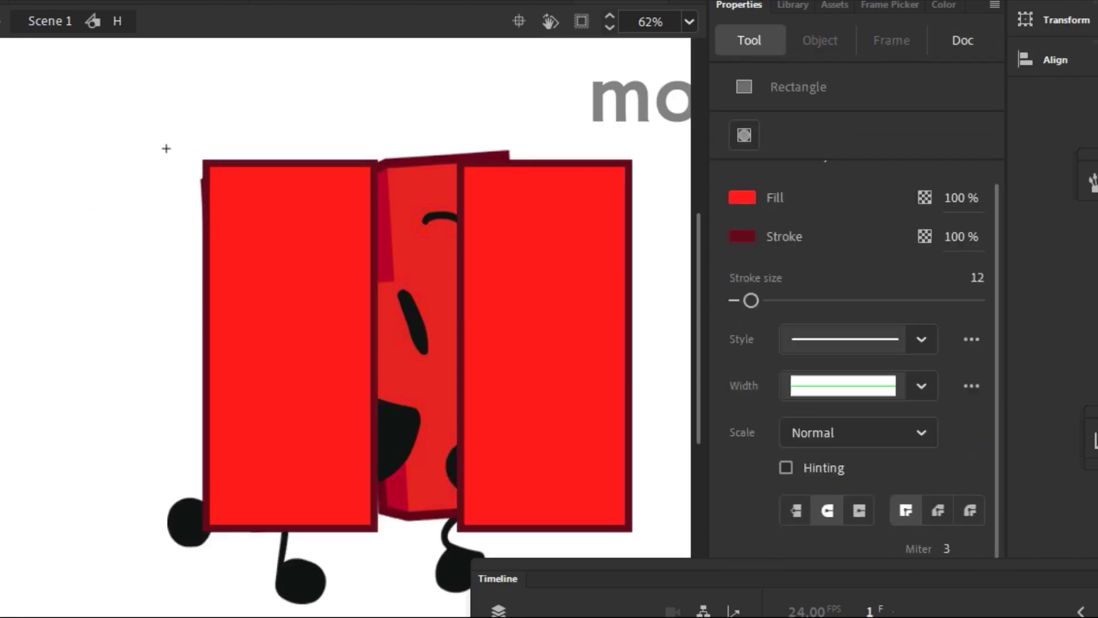
- Draw a crossbar rectangle between the stems and delete the inner outline segments so the shapes merge into an H
left_click_drag(497, 269, 338, 426)
left_click(478, 270)
key("Delete")
left_click(478, 424)
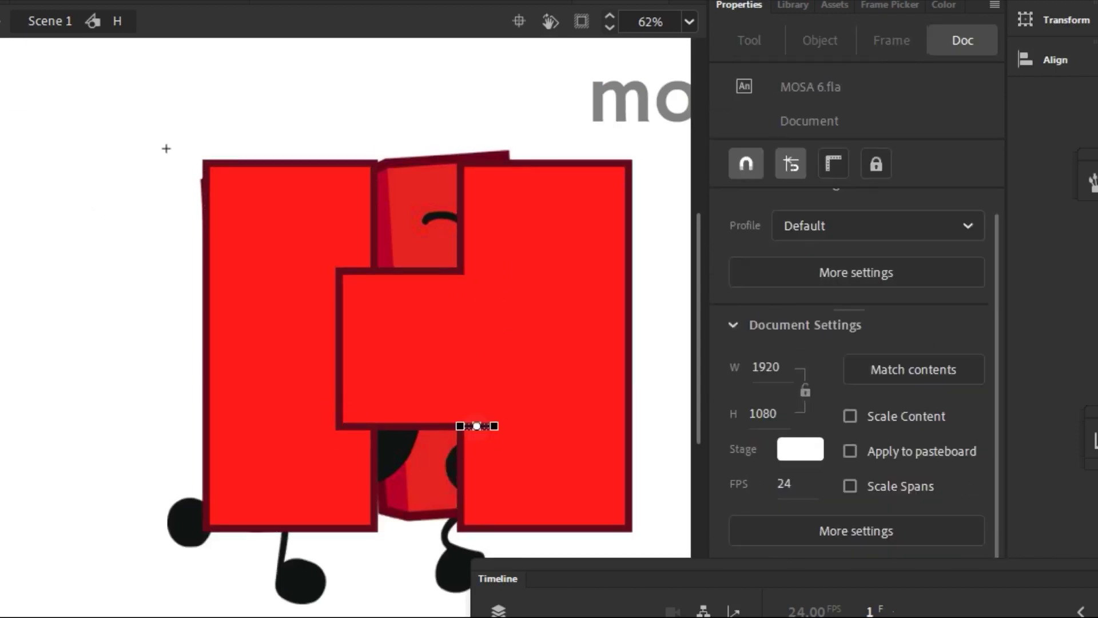
key("Delete")
left_click(544, 344)
left_click(356, 270)
key("Delete")
- Narrow the H, offset a slightly narrower copy to the right for side depth, and clean up stray outline segments
key("ctrl+a")
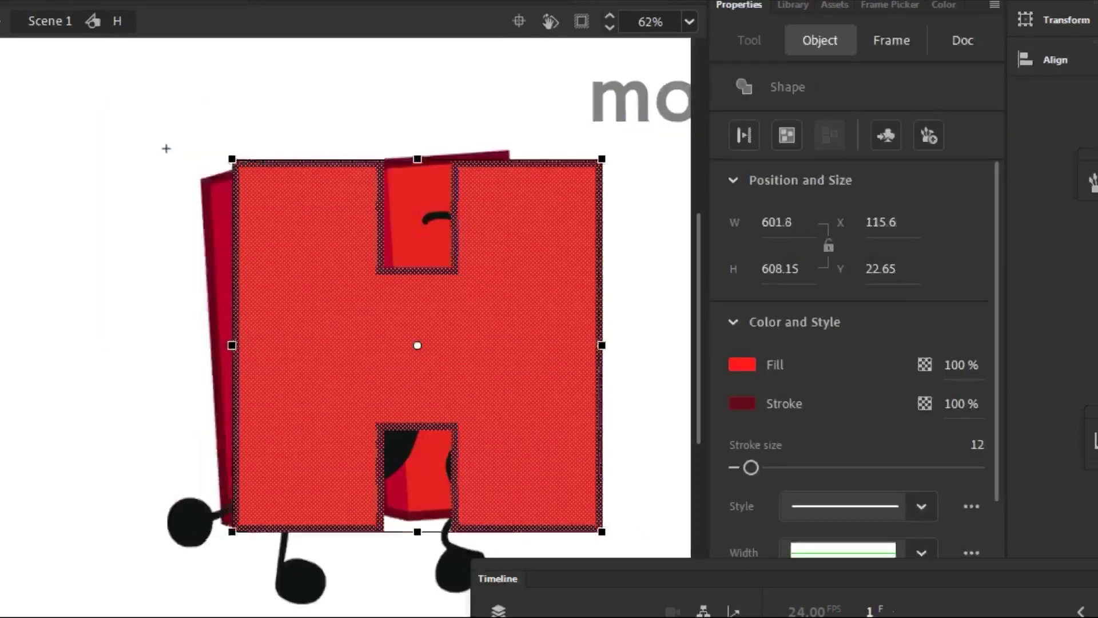
left_click_drag(255, 459, 309, 458)
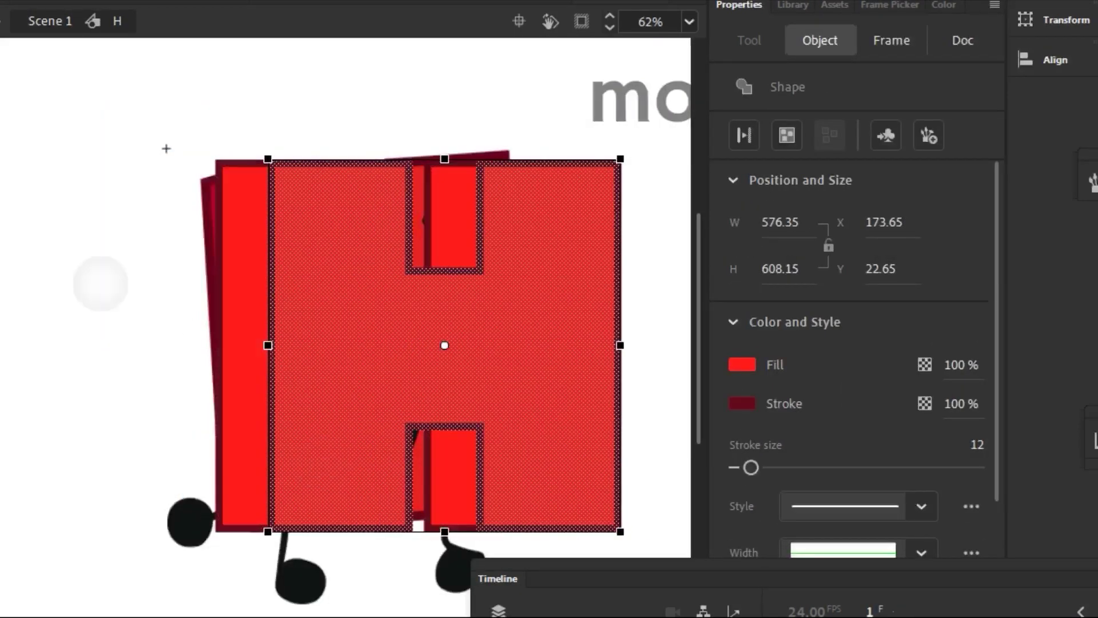
left_click(98, 282)
key("n")
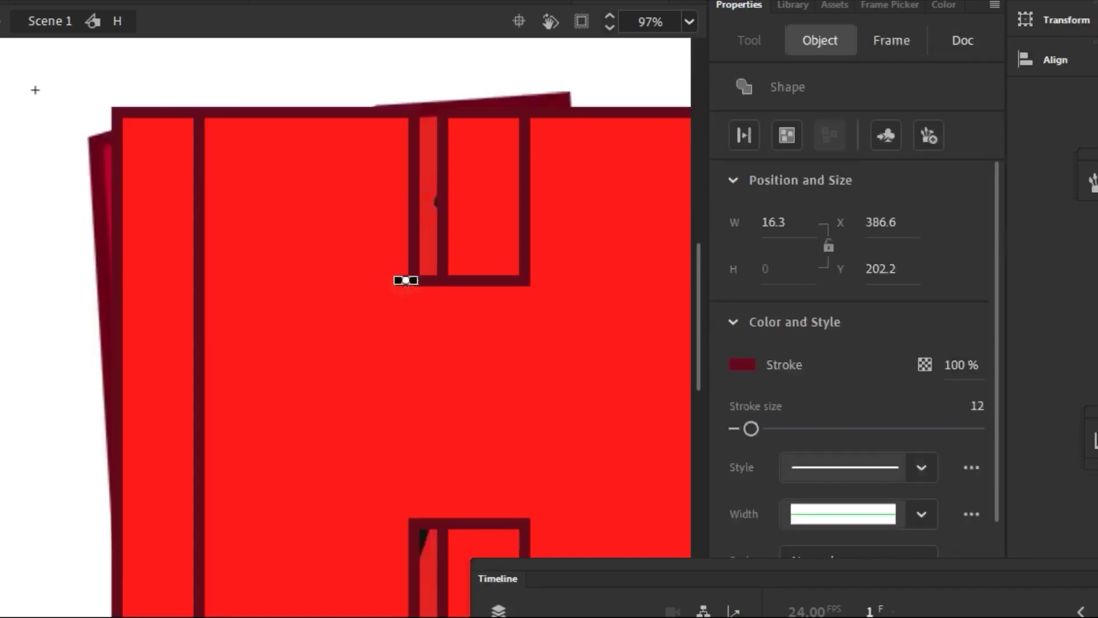
left_click_drag(183, 159, 625, 564)
- Fill the H's side faces in the lower gap, the upper gap and along the left edge with crimson
left_click(426, 469)
key("ctrl+=")
left_click(742, 365)
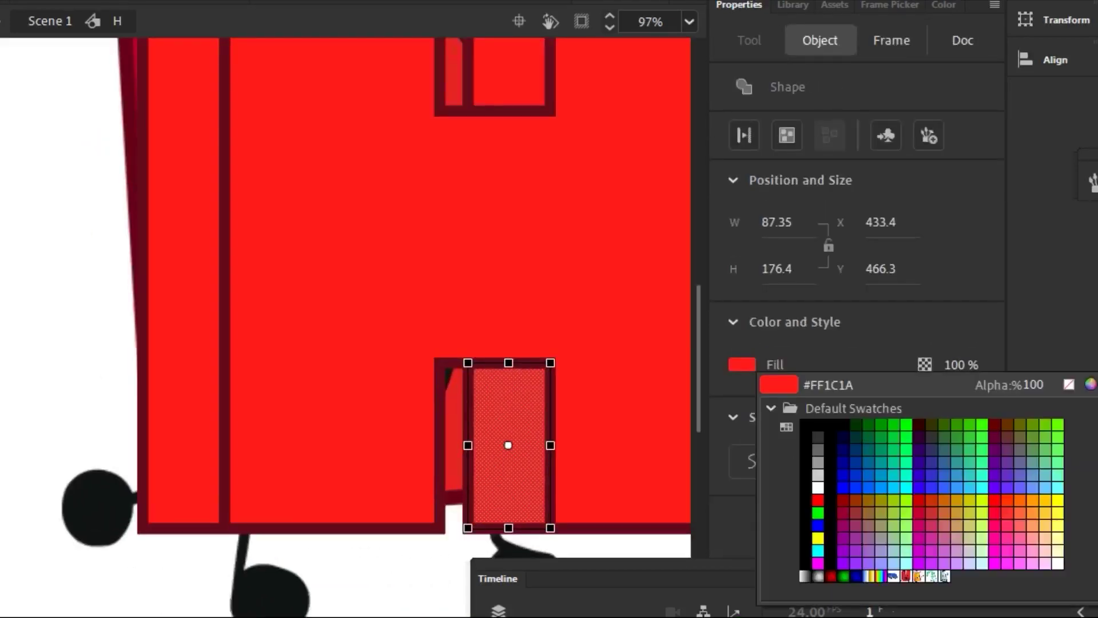
left_click(1071, 385)
key("Return")
left_click(508, 72)
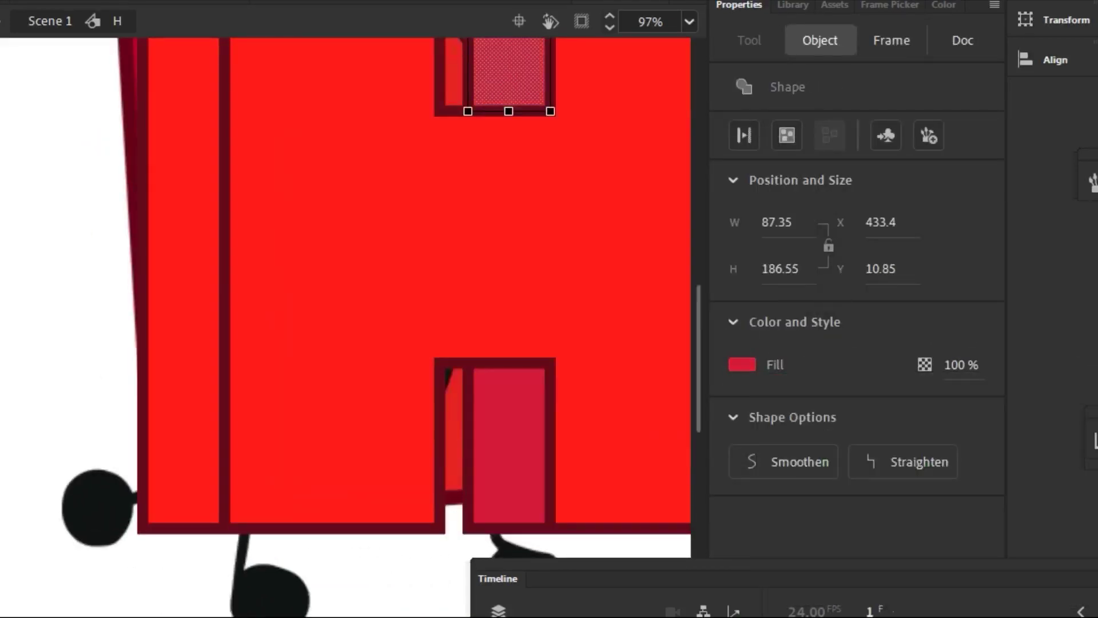
left_click(184, 372)
- Divide the side faces with a horizontal blue guide line near the top, fill the parts above it bright red and delete the line
scroll(206, 245, "down", 3)
key("n")
scroll(160, 243, "up", 3)
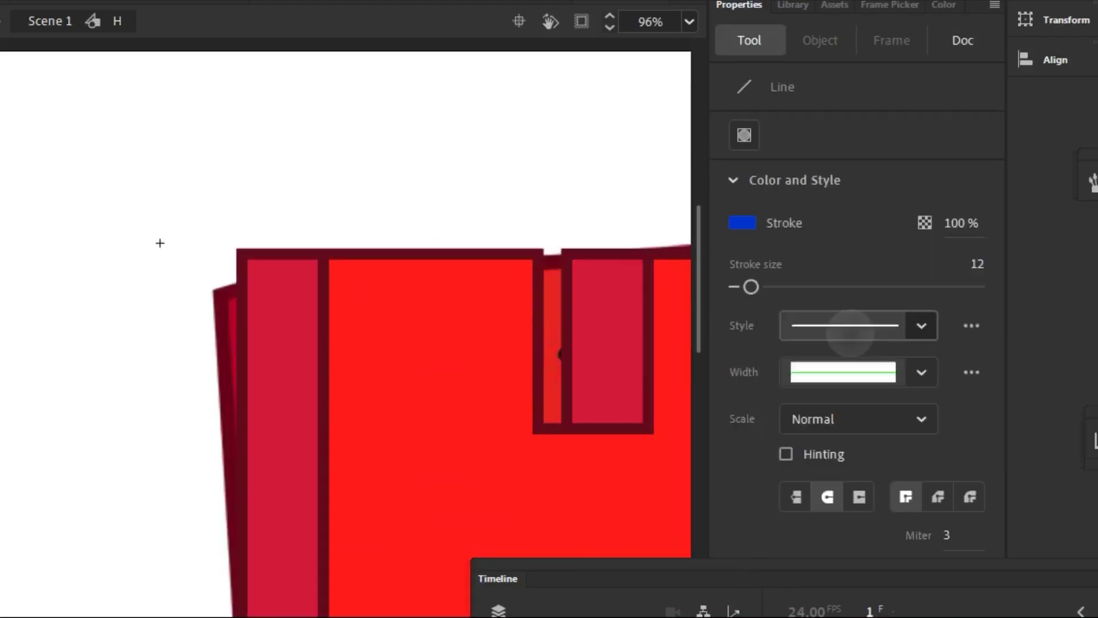
key("k")
scroll(166, 251, "down", 3)
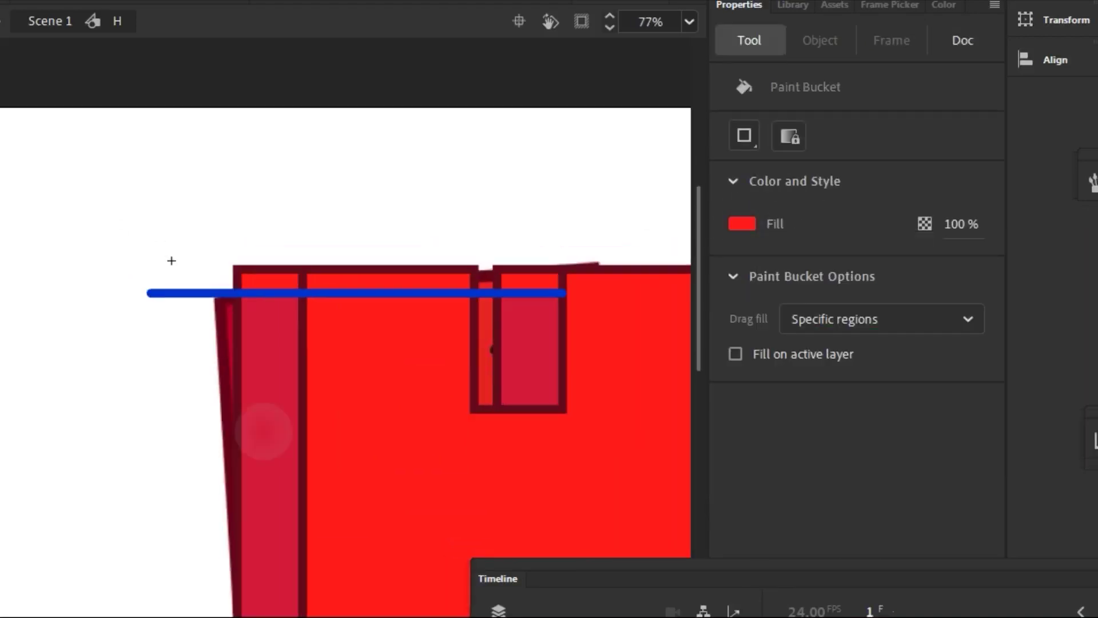
scroll(162, 245, "up", 2)
key("Delete")
scroll(412, 143, "up", 3)
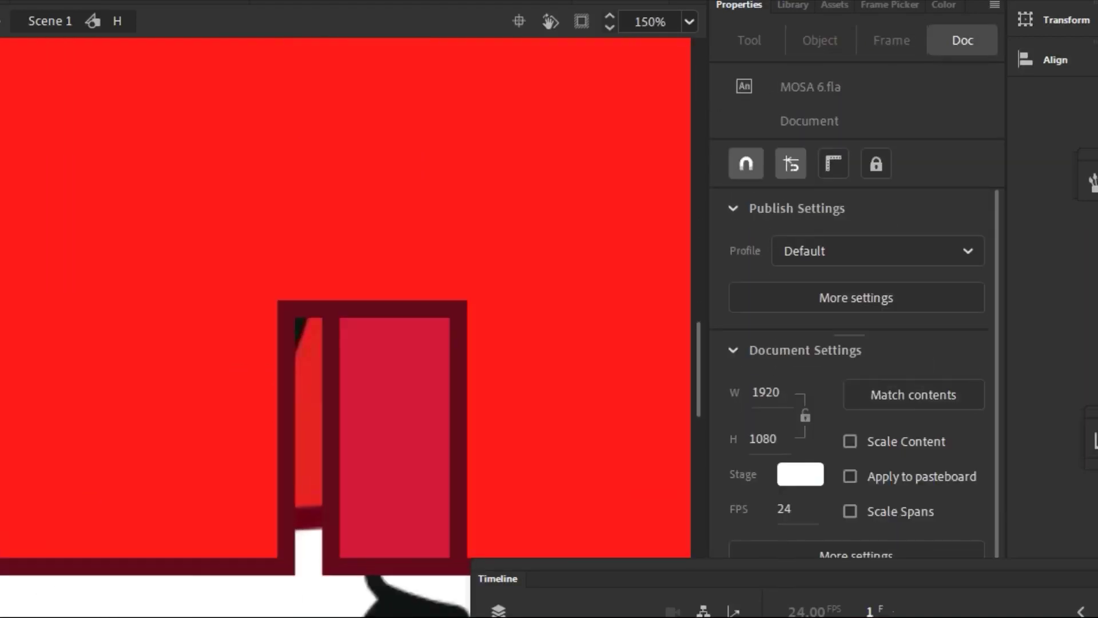
- Split the lower gap's side face with a diagonal blue line, fill its upper part with a darker crimson and delete the line
left_click_drag(464, 475, 280, 366)
left_click(395, 401)
left_click(744, 362)
left_click(1081, 384)
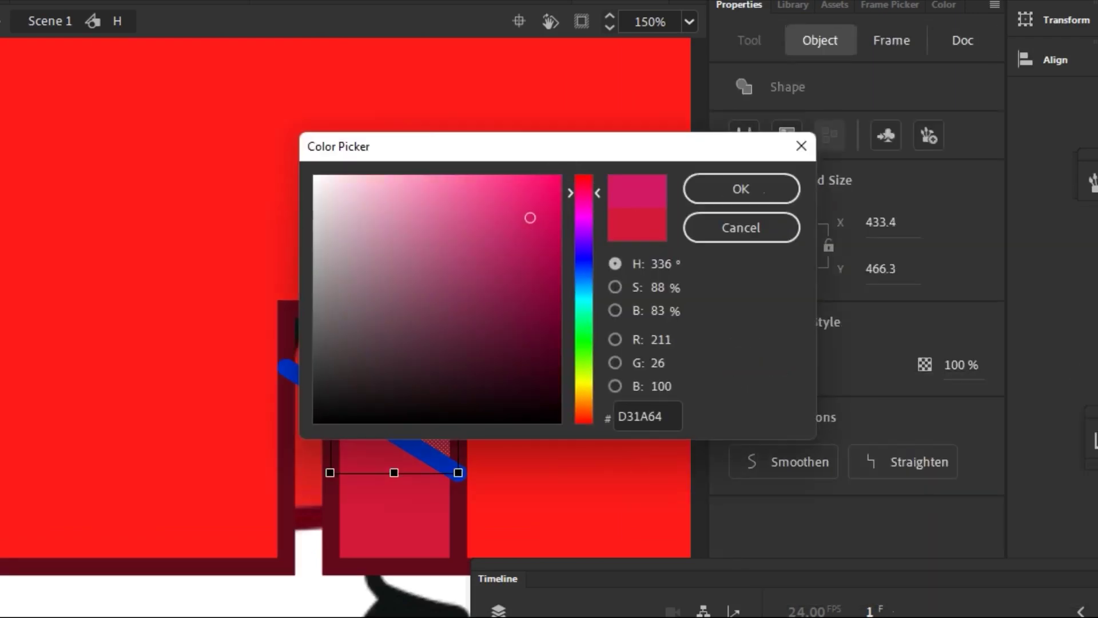
left_click(741, 189)
left_click(400, 429)
key("Delete")
- Recolour all of the H's outlines to a darker purplish maroon
double_click(286, 429)
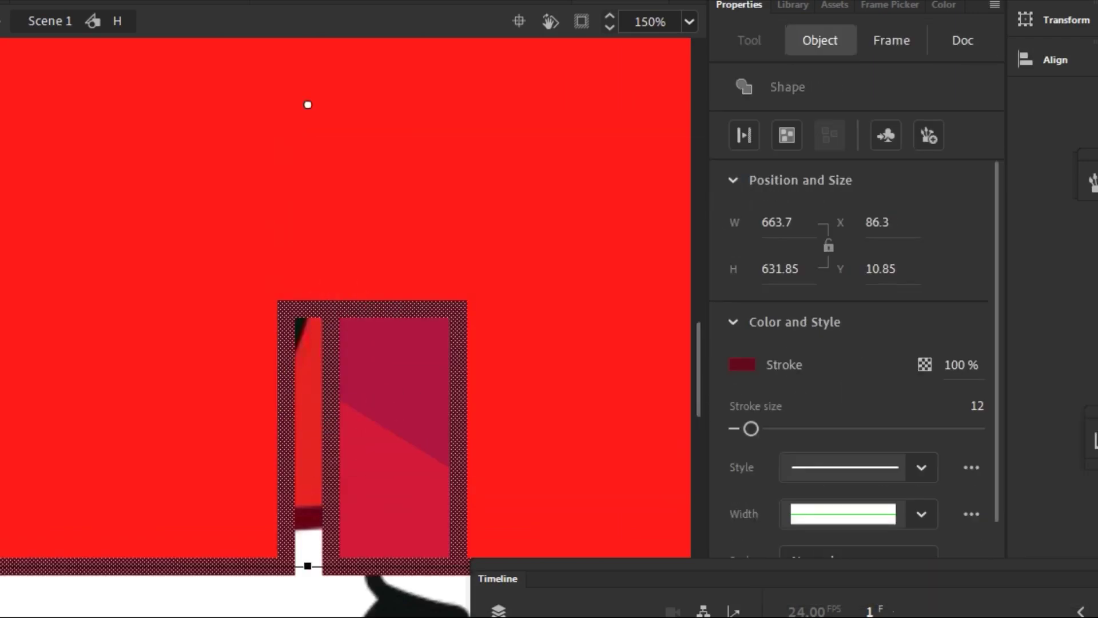
left_click(743, 364)
left_click(1091, 384)
left_click(526, 341)
left_click(706, 186)
left_click(76, 90)
scroll(76, 90, "down", 3)
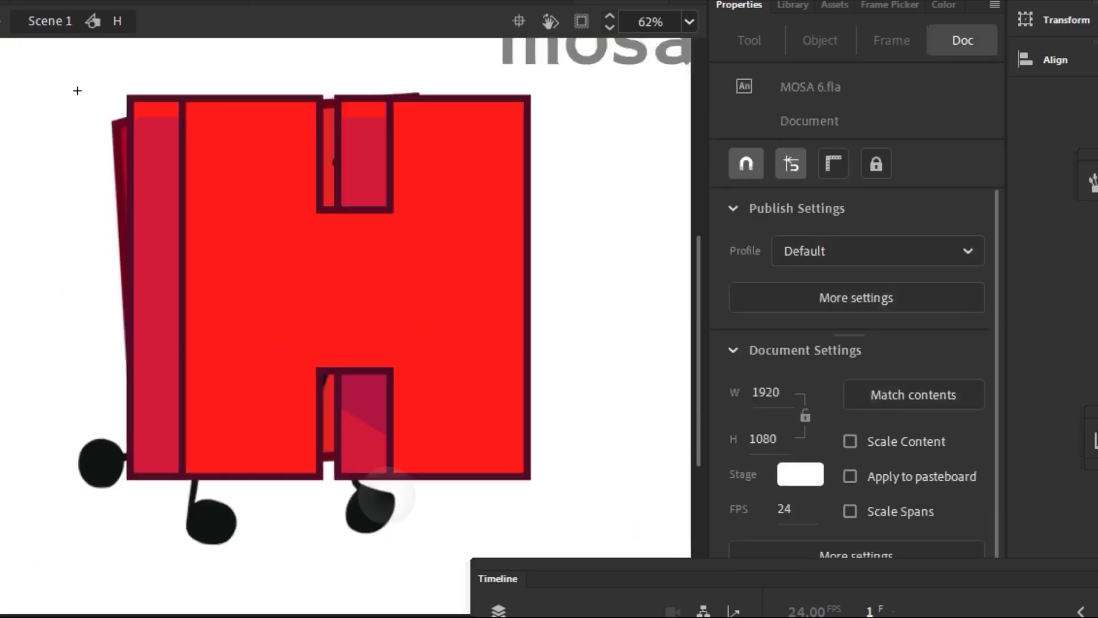
scroll(400, 286, "up", 2)
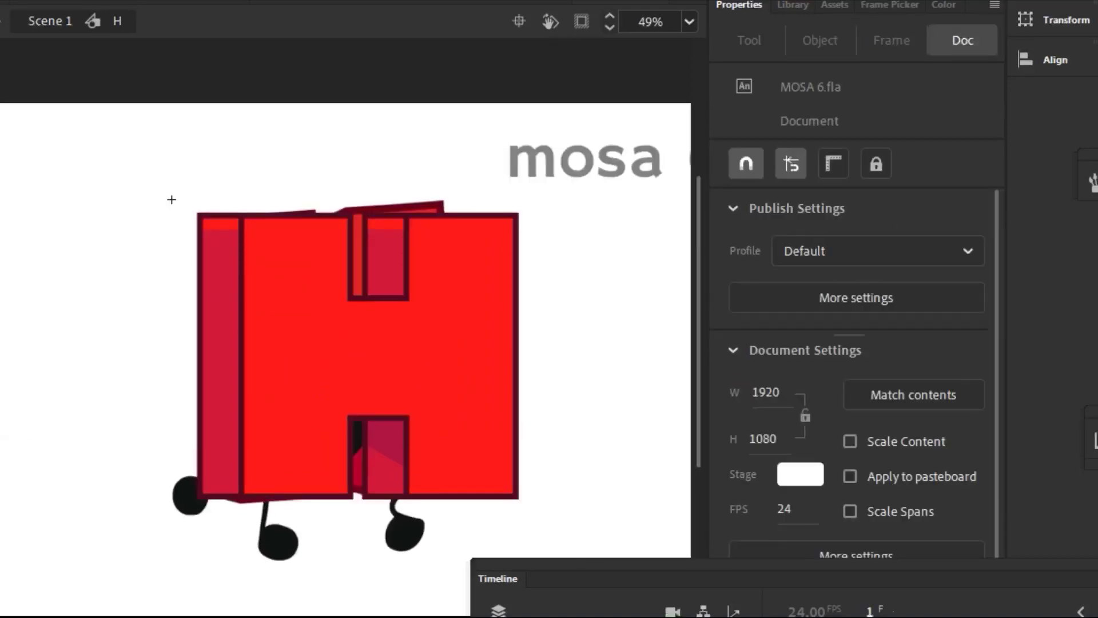
- Return to the main scene, convert the H to a symbol named H Pose and rotate it slightly clockwise
double_click(173, 200)
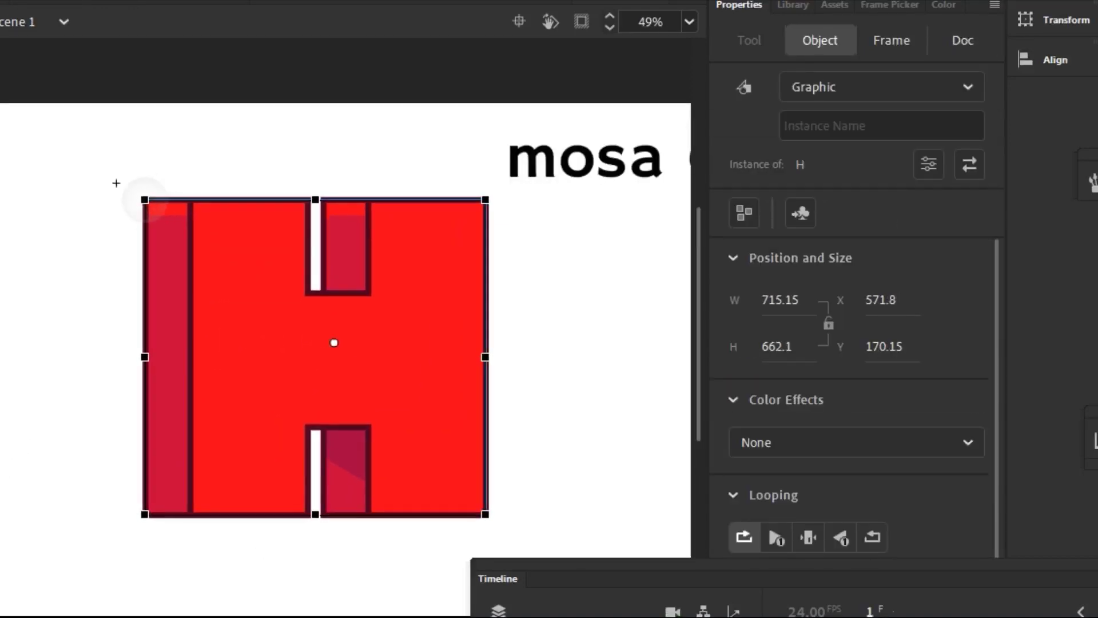
key("F8")
type("H Pose")
key("Return")
left_click_drag(115, 179, 125, 169)
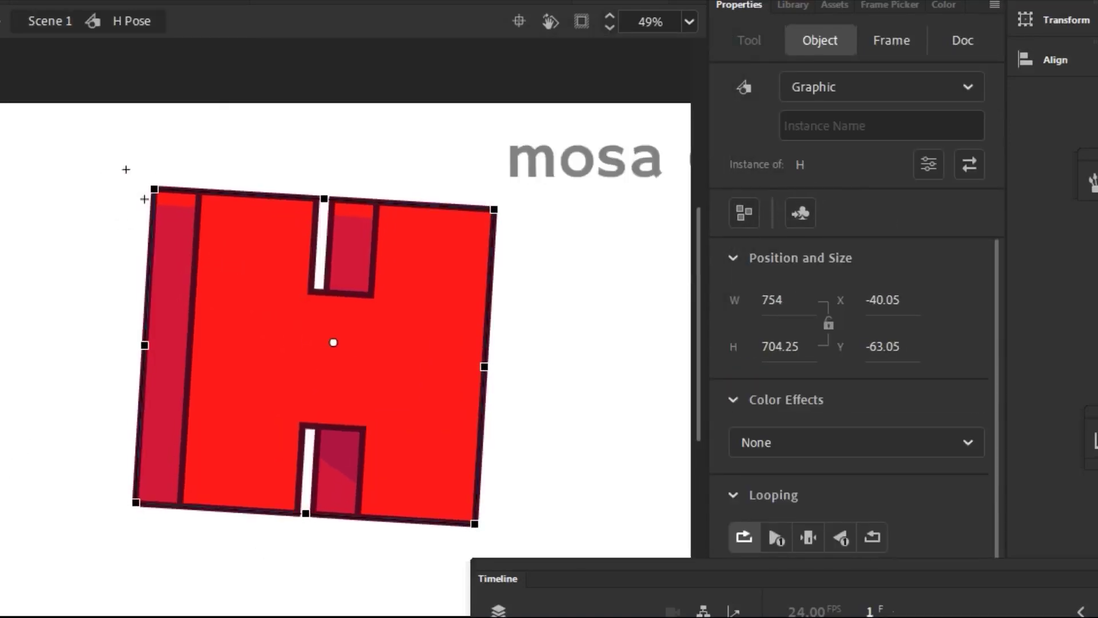
left_click(143, 196)
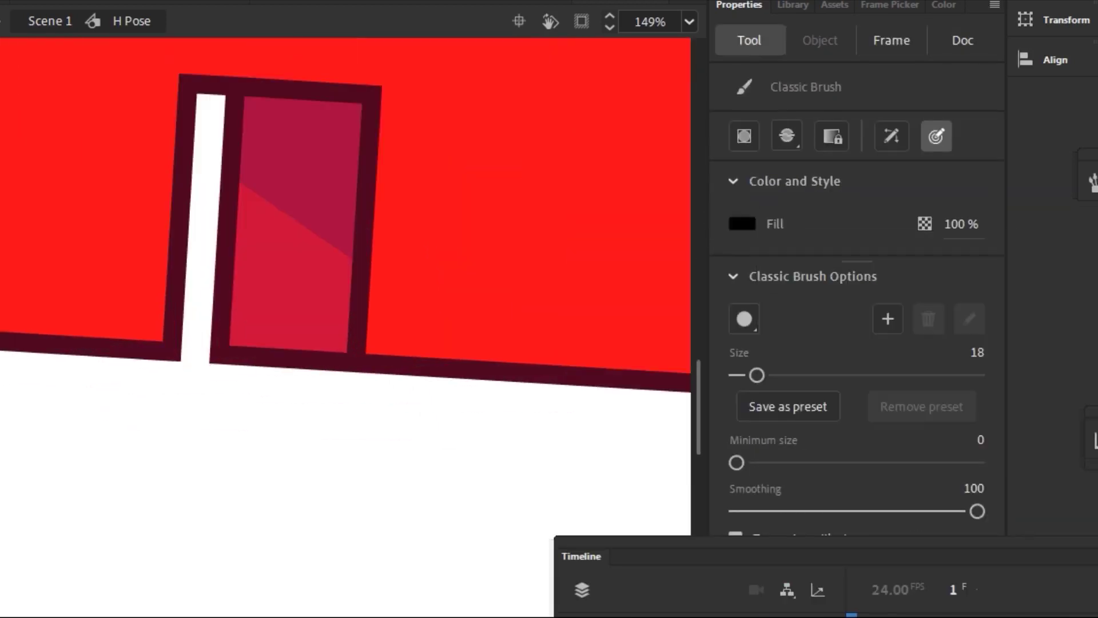
- Shift the black oval eye below the eyebrow leftward across the H's face
scroll(345, 278, "down", 2)
scroll(345, 278, "right", 3)
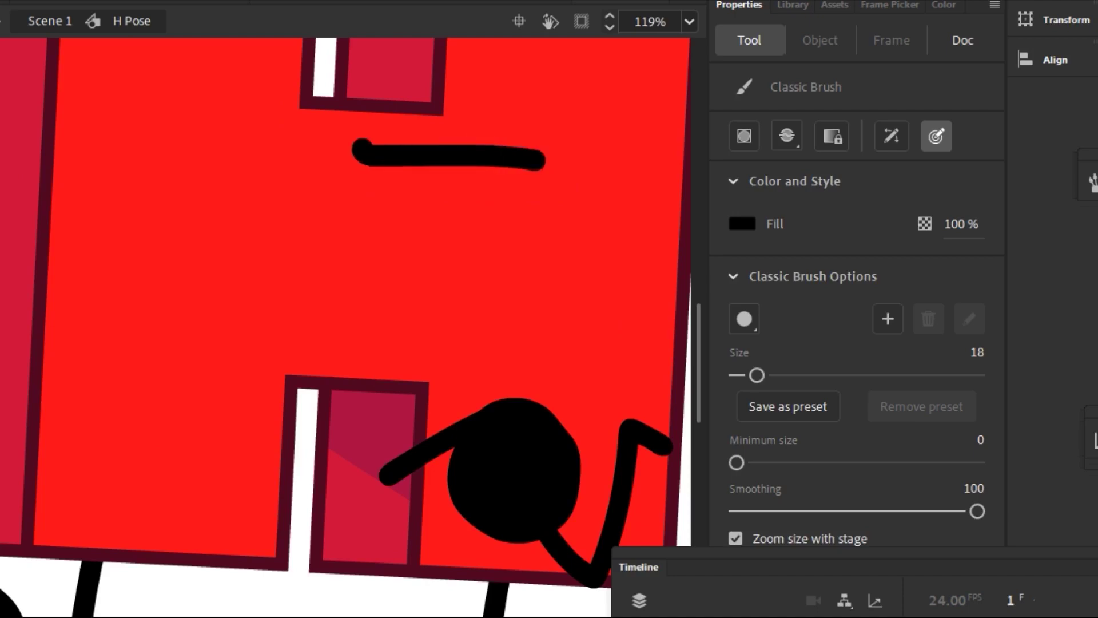
key("v")
left_click(397, 282)
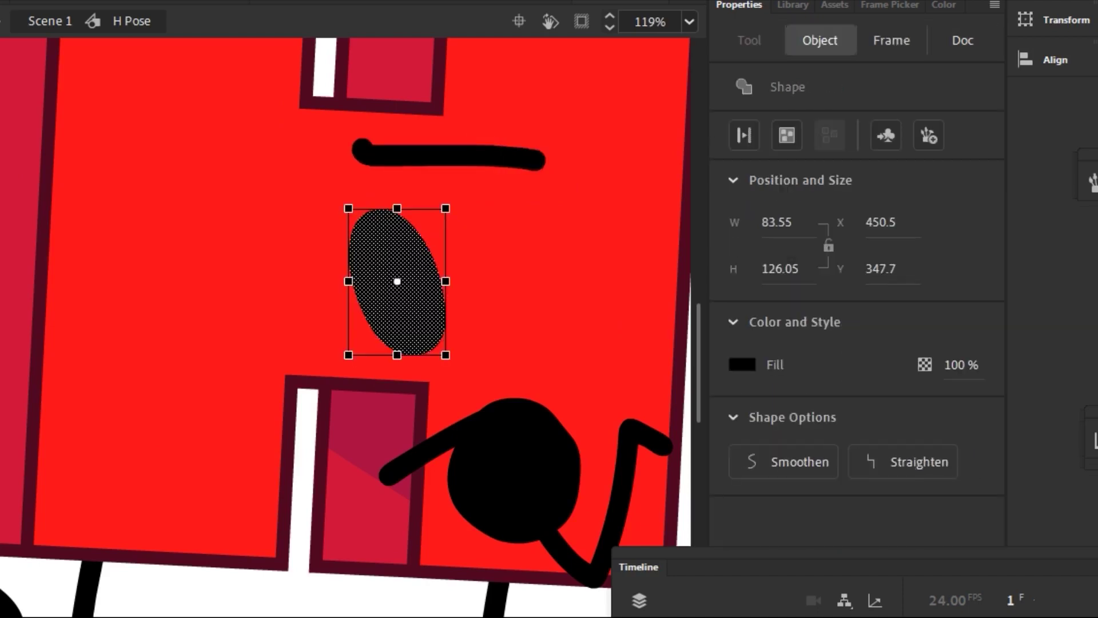
left_click_drag(397, 282, 221, 265)
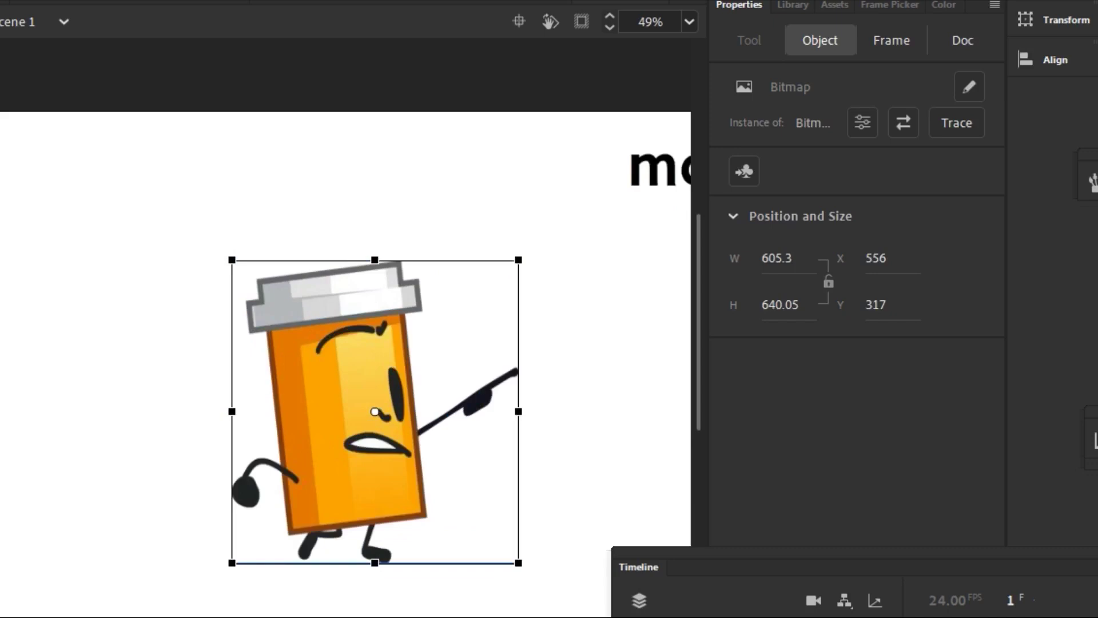
- Enlarge the pill bottle reference bitmap to 843.7 by 857.5 and convert it to a symbol named Pill Bottle
left_click_drag(232, 260, 225, 180)
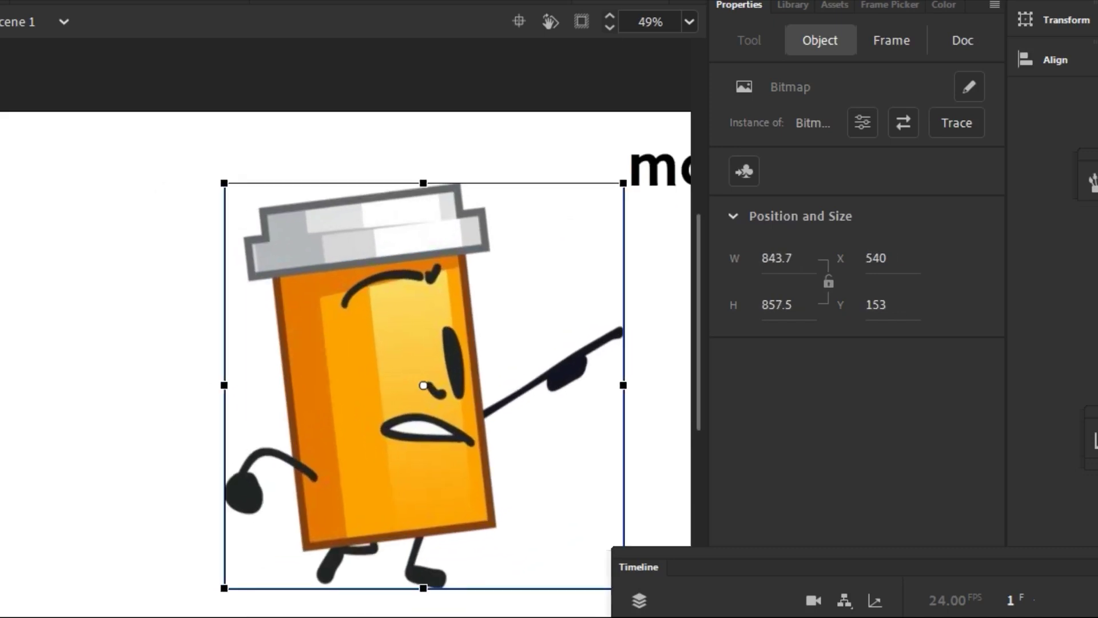
key("F8")
type("Pill Bottle")
key("Return")
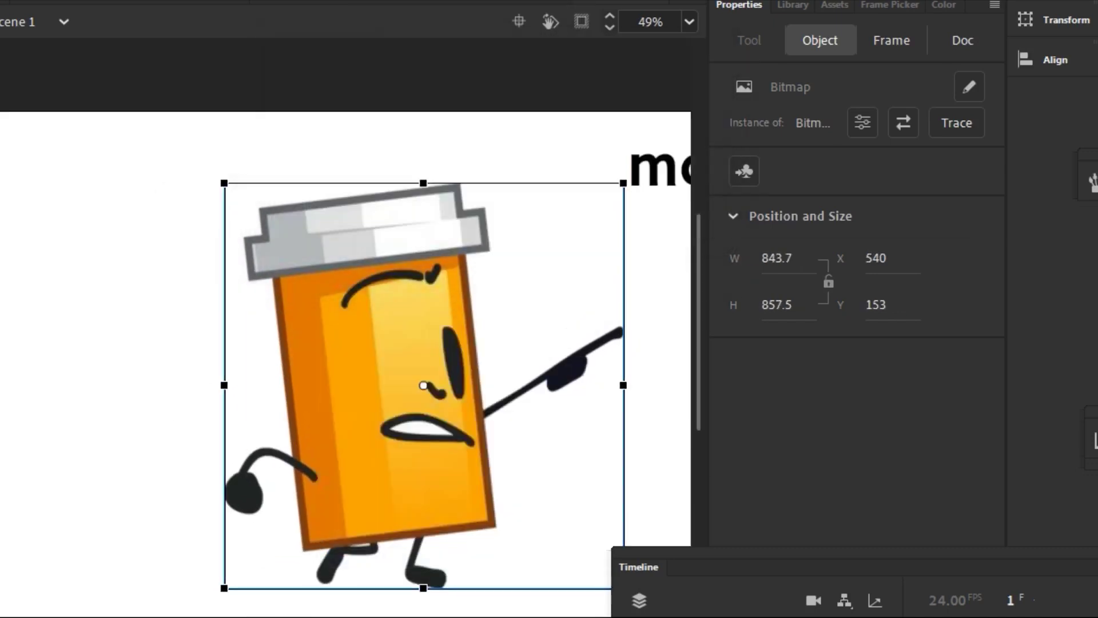
- Inside the Pill Bottle symbol, make the reference layer a guide and add a new layer above it
double_click(400, 372)
right_click(546, 456)
left_click(597, 383)
left_click(474, 423)
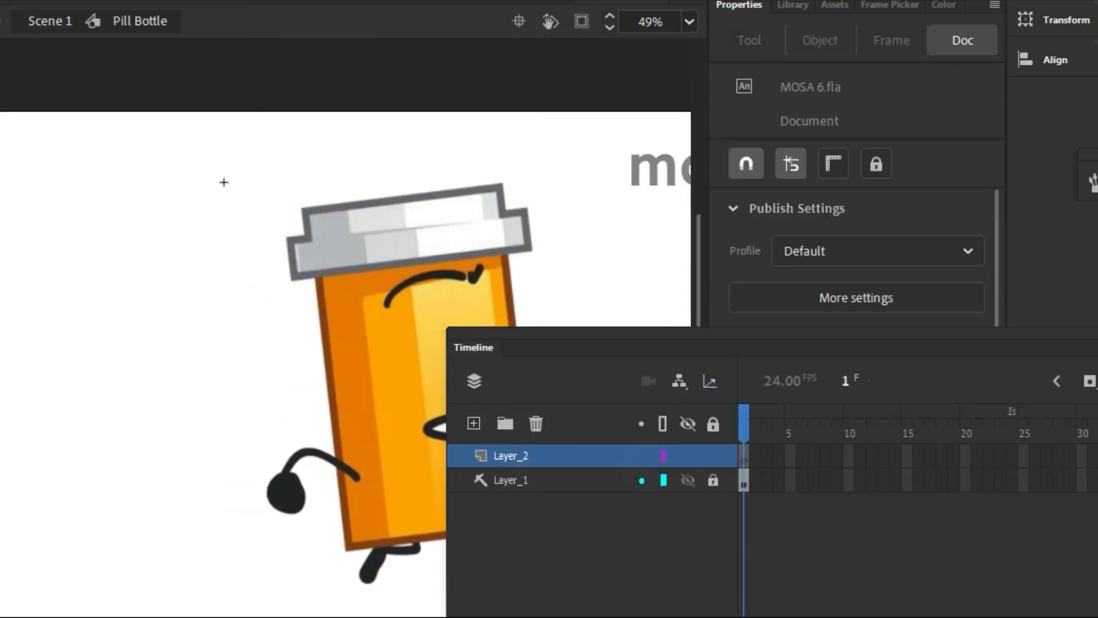
left_click_drag(474, 348, 552, 545)
- Draw a rectangle over the bottle's body and divide it into four vertical panels with straight lines
key("r")
left_click_drag(296, 252, 498, 541)
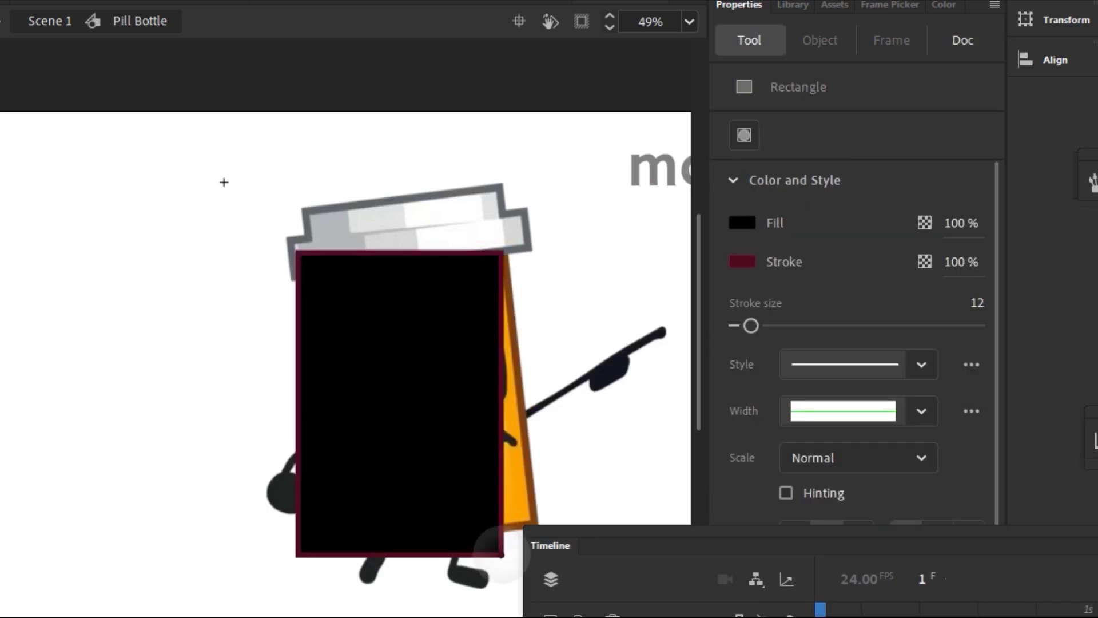
key("n")
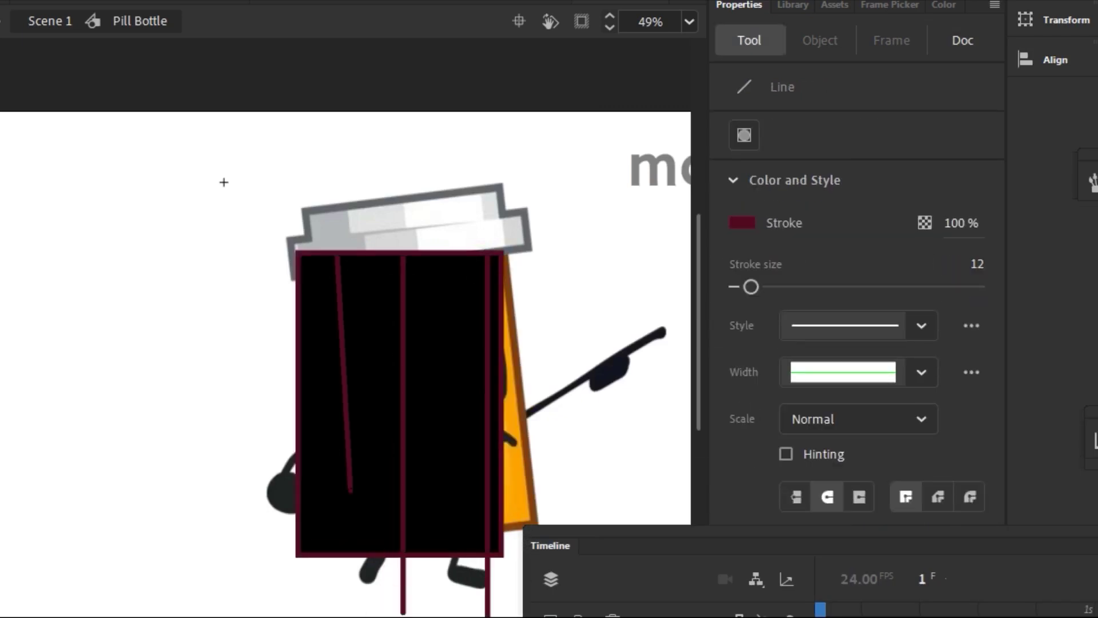
scroll(223, 182, "up", 2)
key("Delete")
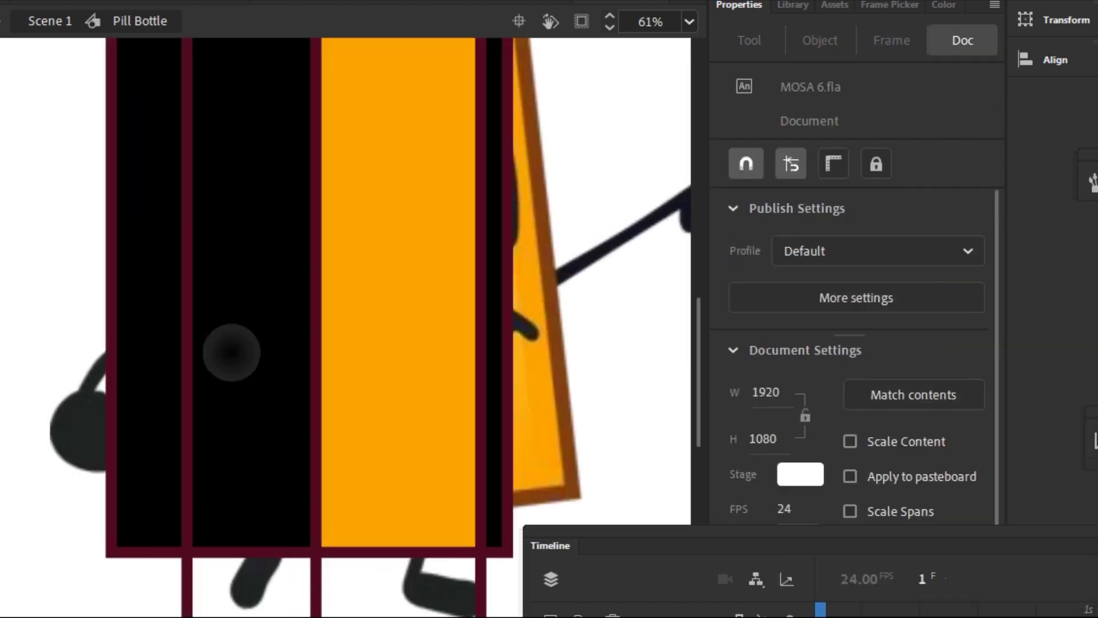
- Fill the second and far-right vertical panels of the bottle's body with orange F38F00
left_click(232, 352)
left_click(400, 367)
key("Return")
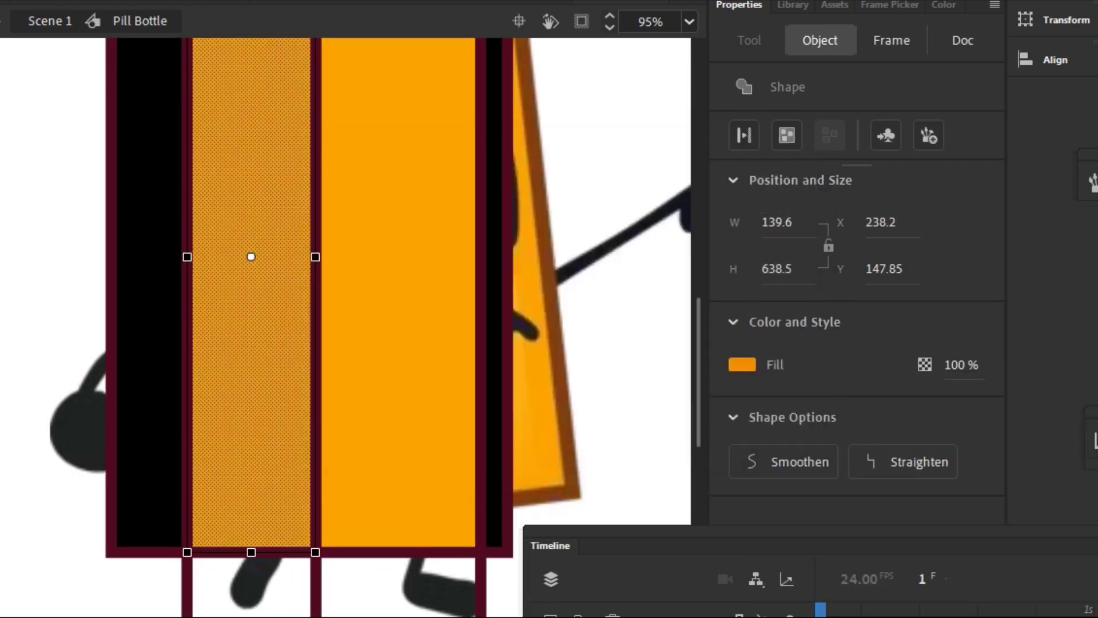
left_click(494, 286)
key("Delete")
- Fill the leftmost panel of the bottle's body with a darker orange and delete the dividing lines between the panels
left_click(149, 286)
left_click(742, 364)
left_click(1081, 383)
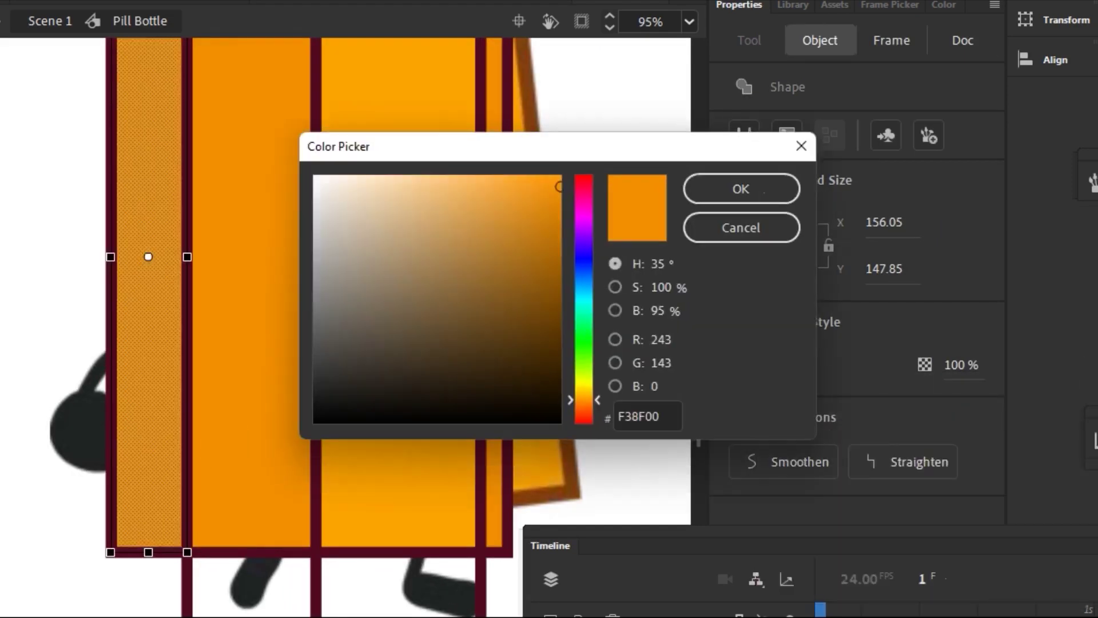
left_click(765, 192)
left_click(186, 490)
key("Delete")
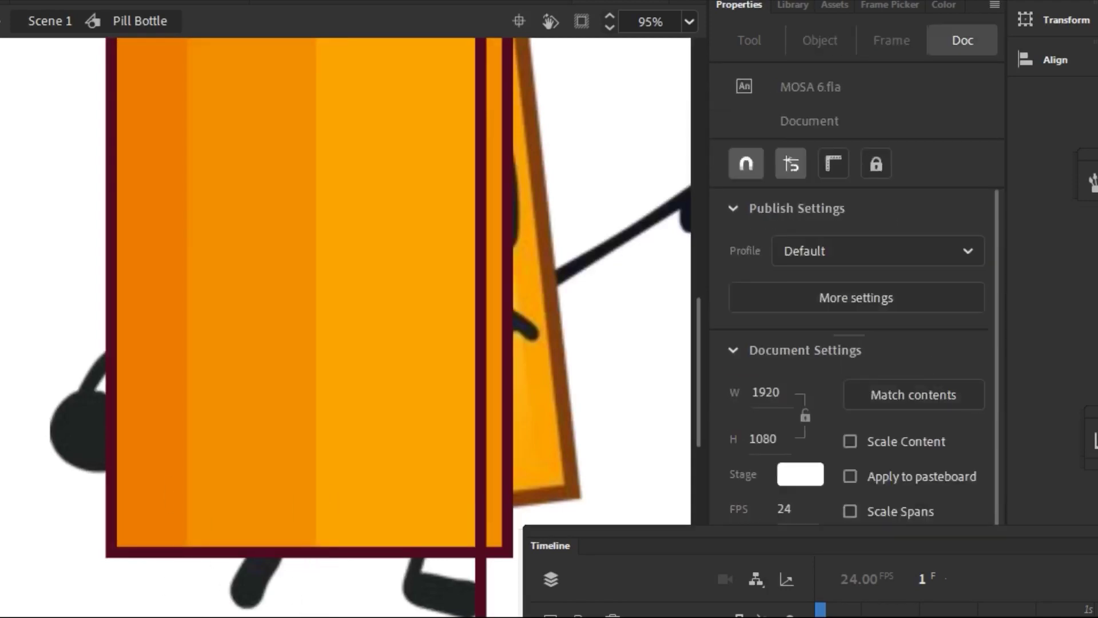
- Select the whole bottle body and recolour its outline to dark brown
scroll(132, 140, "down", 3)
key("ctrl+a")
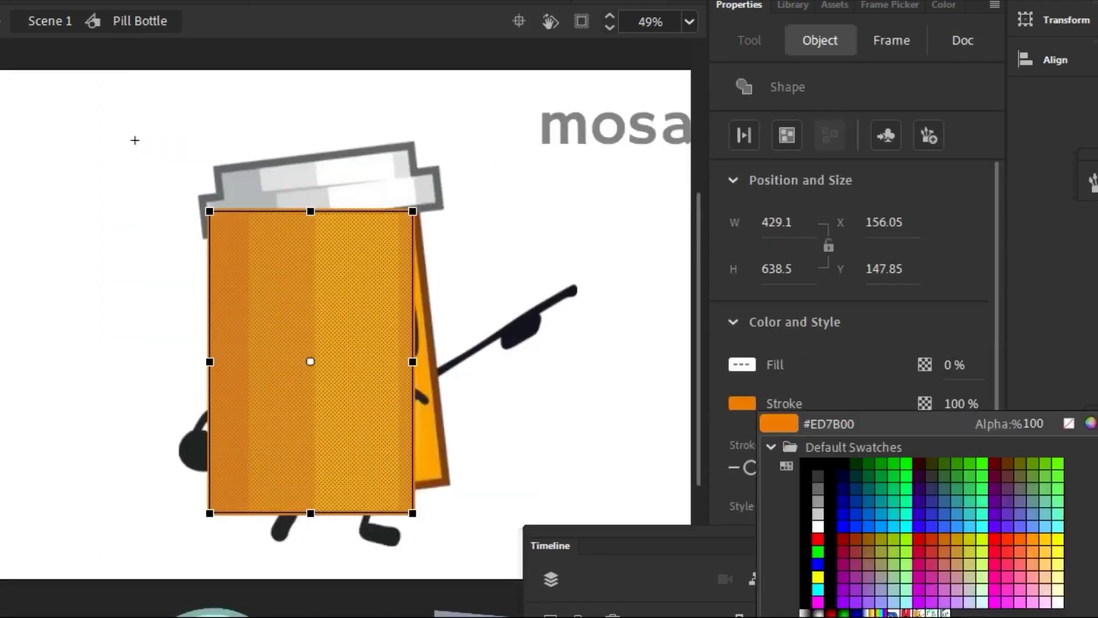
left_click(1091, 423)
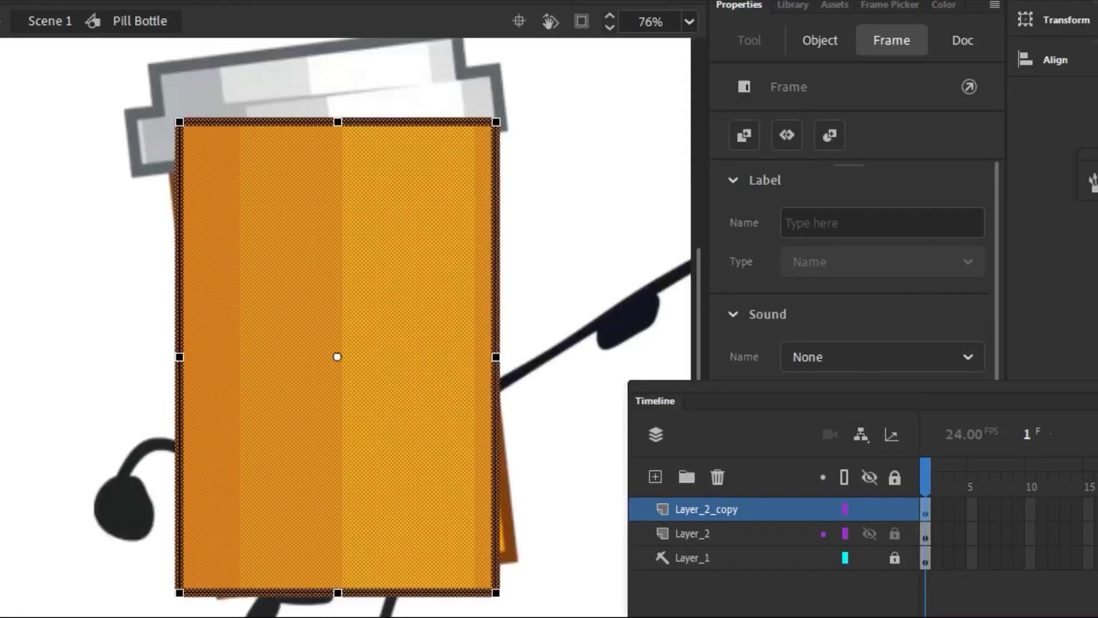
- Fill the wide third panel of the bottle's body copy with a brighter yellow-orange
left_click(410, 286)
left_click(485, 286)
left_click(408, 343)
left_click(742, 365)
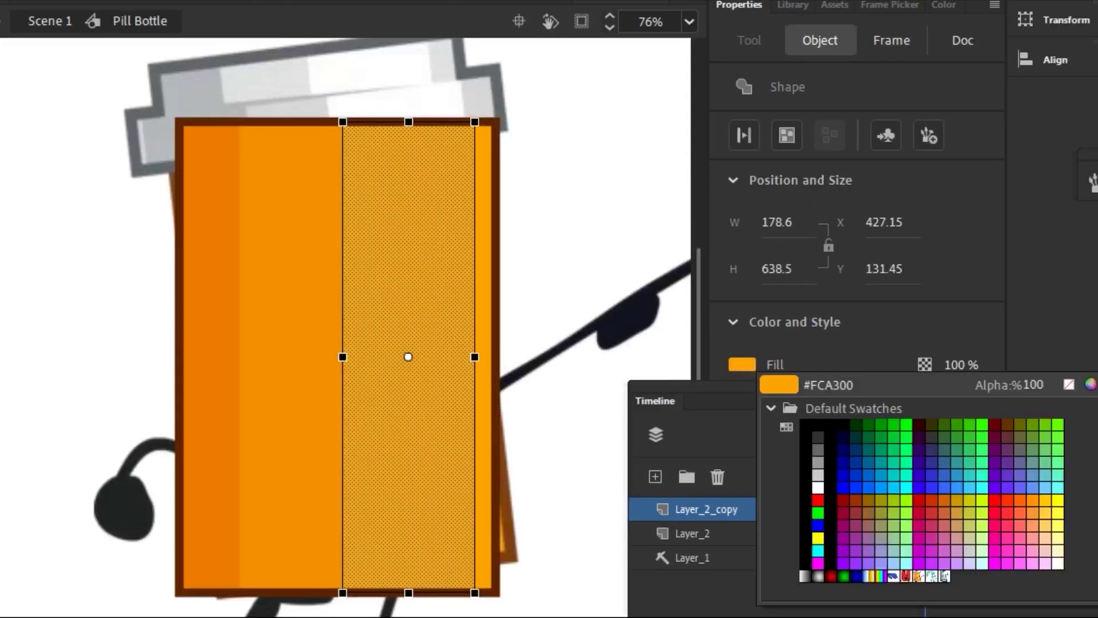
left_click(1079, 385)
left_click(742, 189)
- Recolour the second and leftmost panels of the bottle's body copy with lighter shades of orange
left_click(290, 344)
left_click(742, 365)
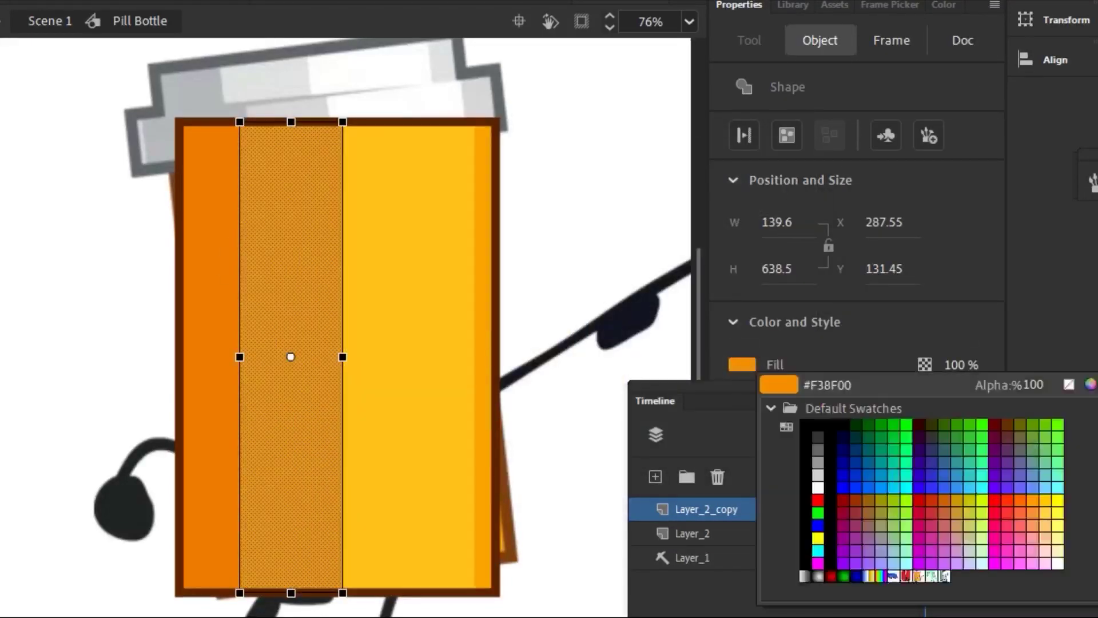
left_click(781, 384)
left_click(209, 343)
left_click(742, 364)
left_click(1091, 384)
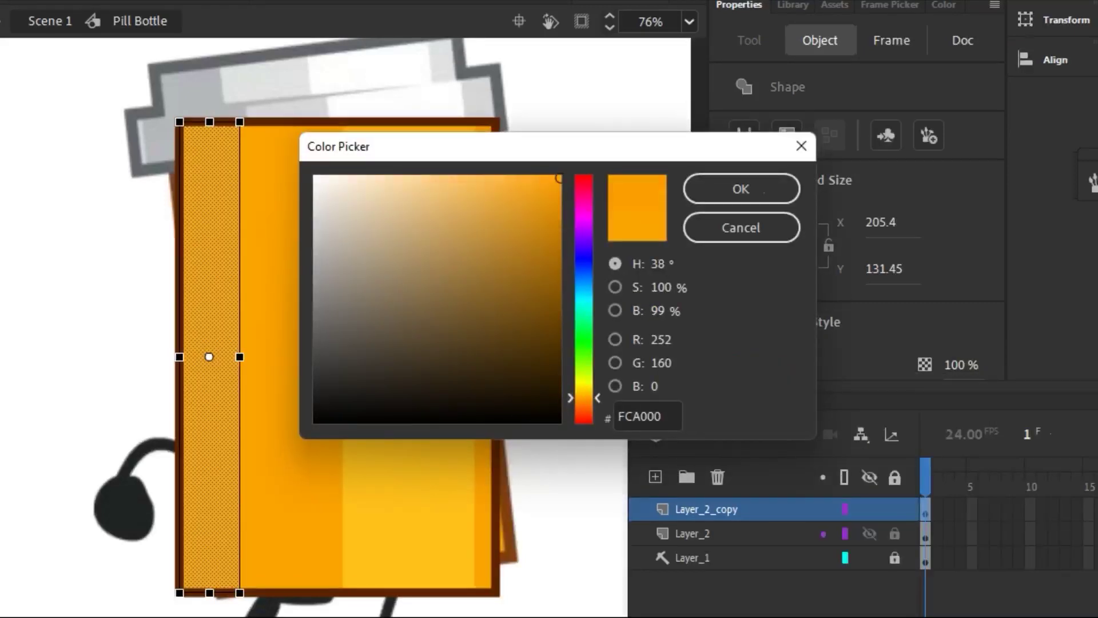
left_click(742, 189)
- Recolour the outline of the bottle's body copy to brown 803000
key("ctrl+a")
left_click(742, 364)
left_click(1090, 385)
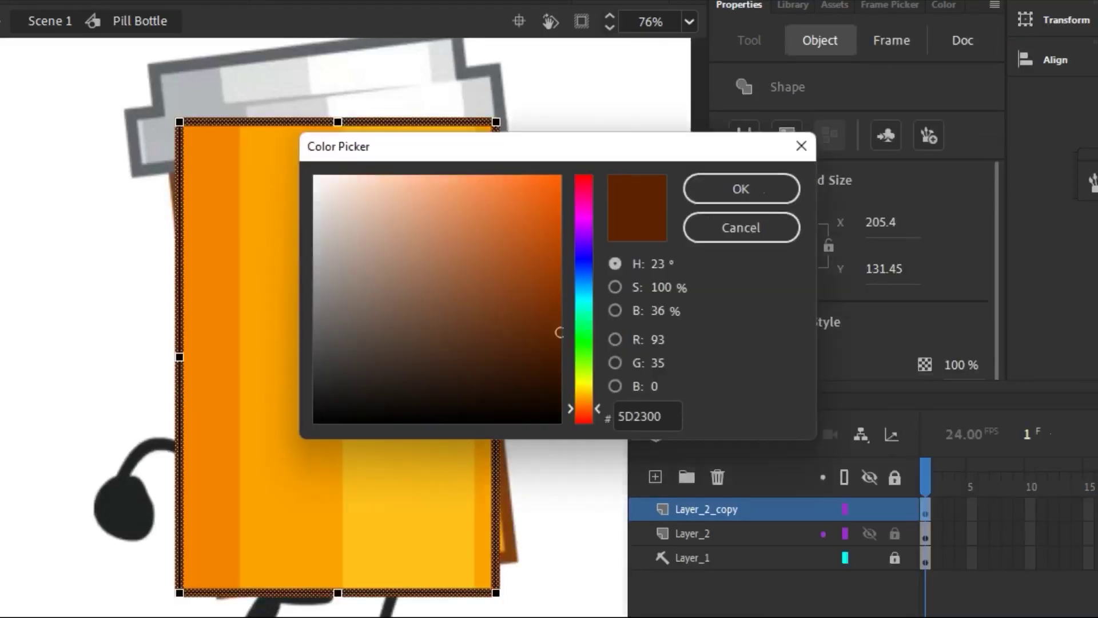
type("803000")
key("Return")
key("ctrl+shift+a")
- Add a layer and draw a red rectangle without a stroke across the middle of the bottle's body
left_click(655, 477)
key("r")
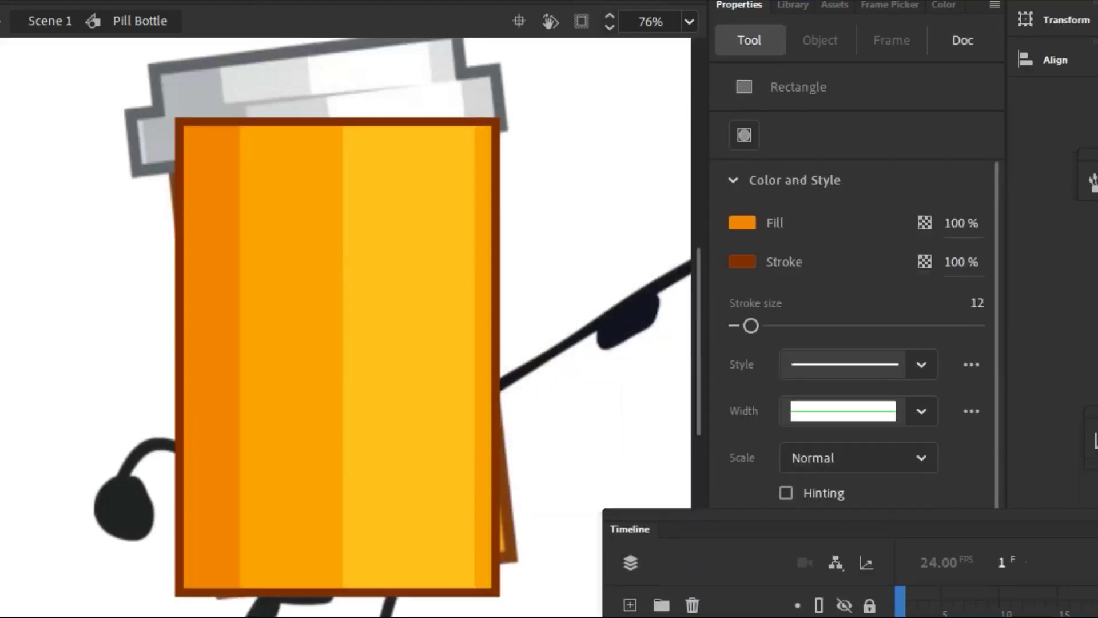
left_click(742, 223)
left_click(818, 358)
left_click(742, 261)
left_click(1069, 280)
mouse_move(578, 481)
left_mouse_down()
mouse_move(194, 237)
mouse_move(118, 223)
left_mouse_up()
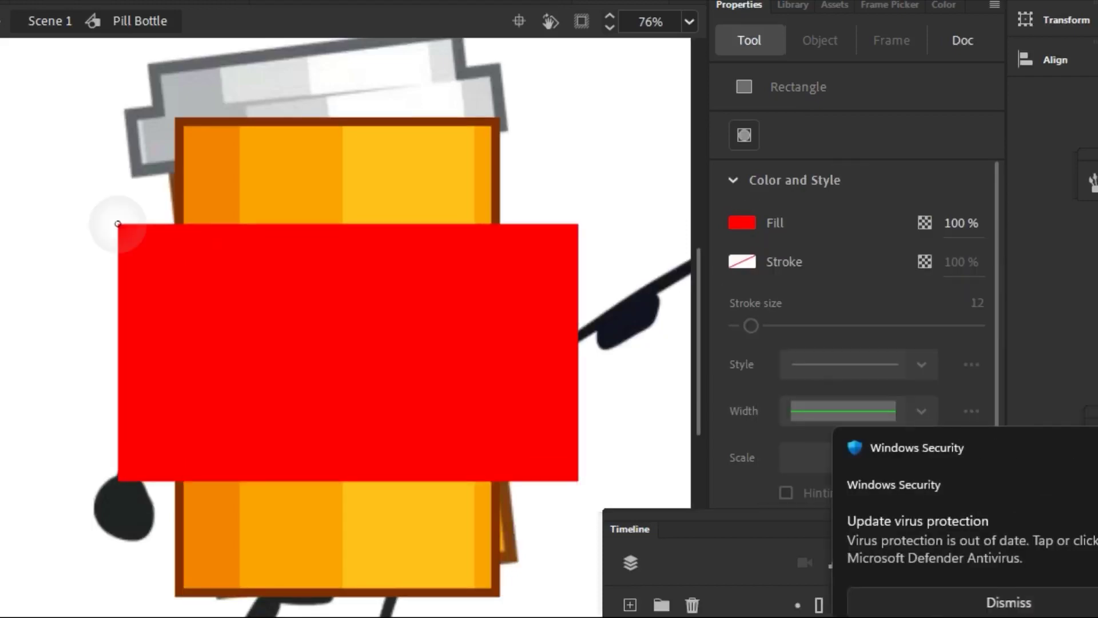
- Skew the red rectangle into a diagonal band and turn its layer into a mask for the lighter body copy
left_click(348, 352)
left_click_drag(118, 352, 118, 288)
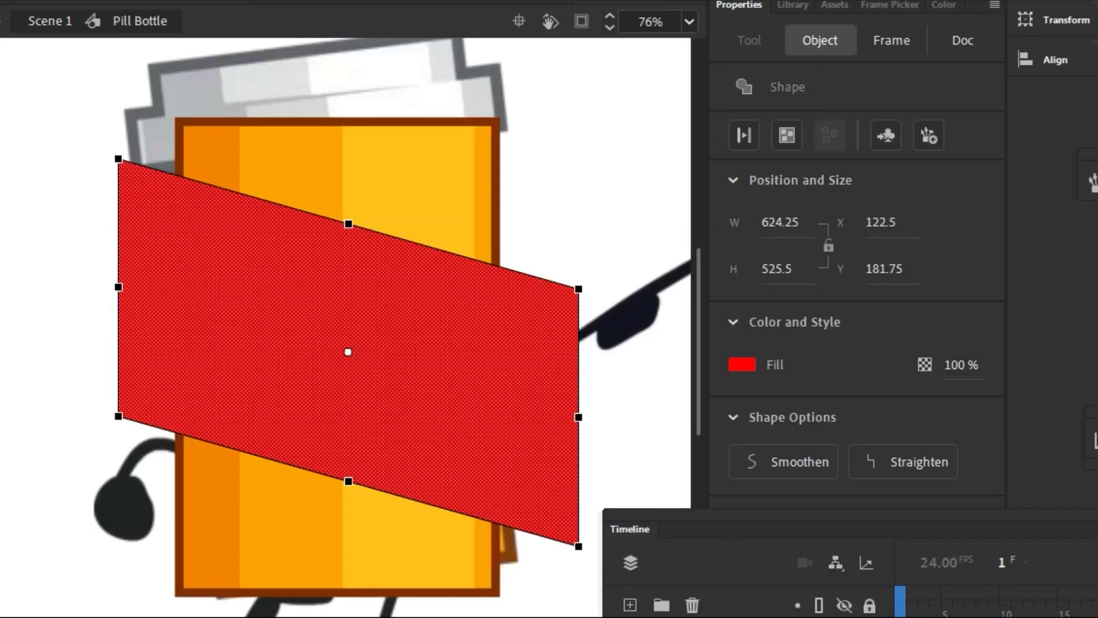
right_click(719, 501)
left_click(761, 435)
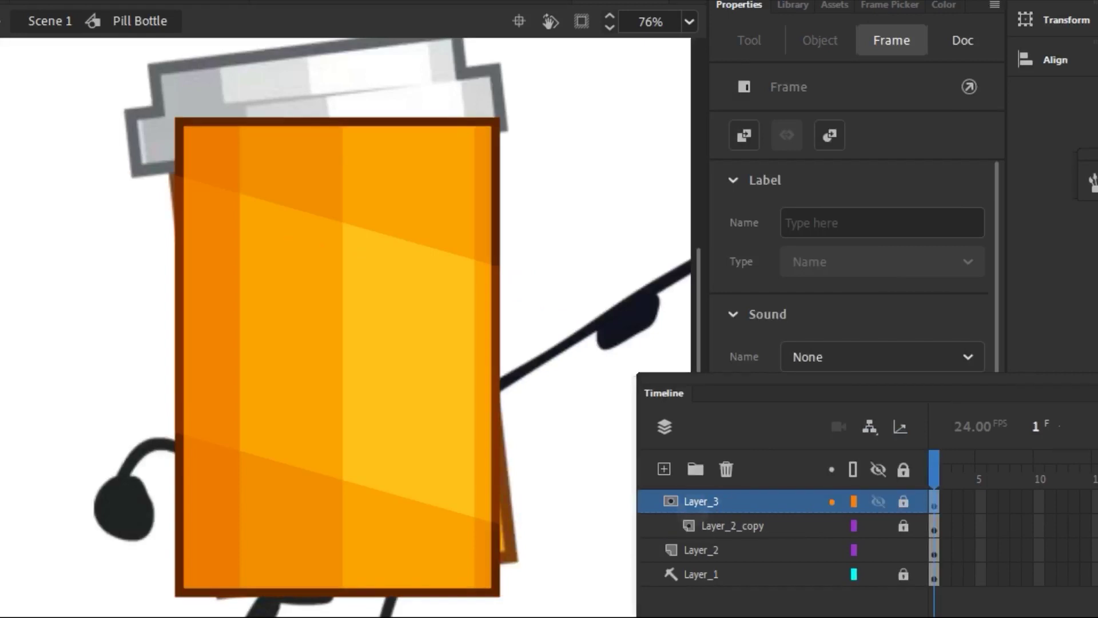
- Add a layer above the mask and draw a light grey rectangle with a dark grey outline as the cap's lower band
left_click(664, 469)
scroll(27, 118, "up", 5)
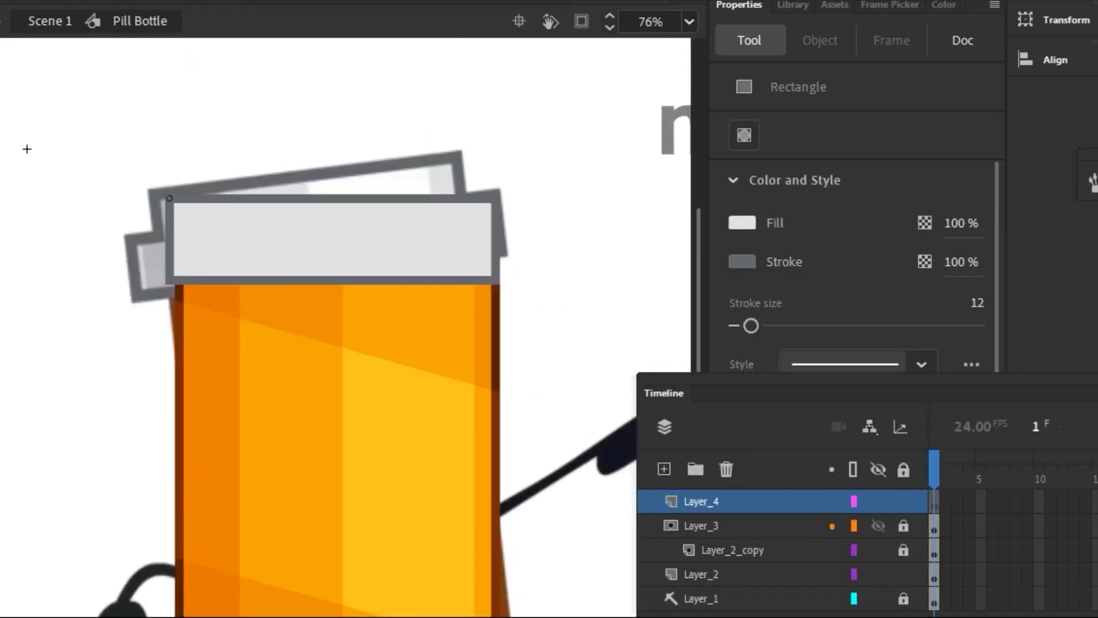
left_click_drag(414, 226, 160, 219)
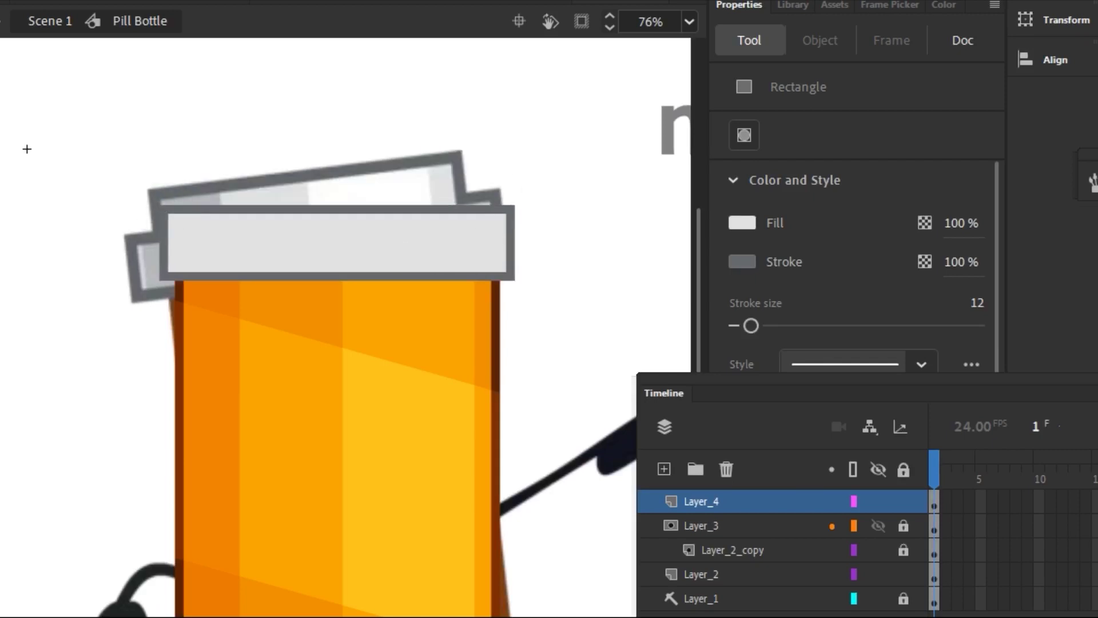
- Draw a slightly sloped blue line across the cap's lower band, with three vertical lines dividing the area below it
key("n")
scroll(354, 147, "up", 3)
left_click_drag(663, 318, 157, 343)
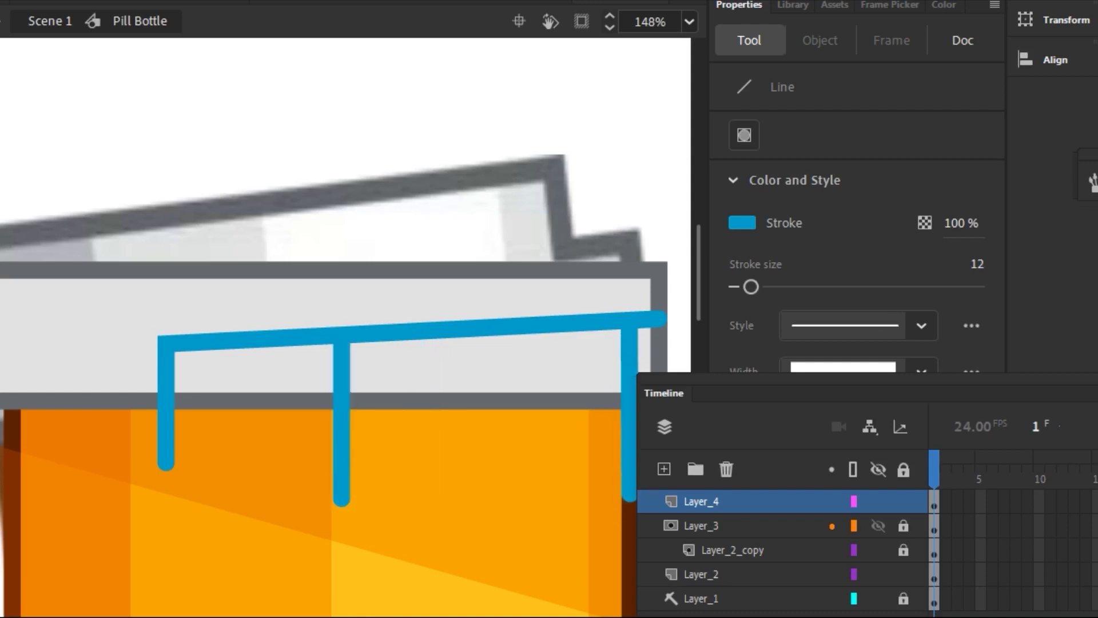
- Fill the wide section under the sloped line of the cap's lower band with white
key("k")
left_click(742, 224)
left_click(819, 346)
left_click(483, 361)
left_click_drag(483, 360, 355, 329)
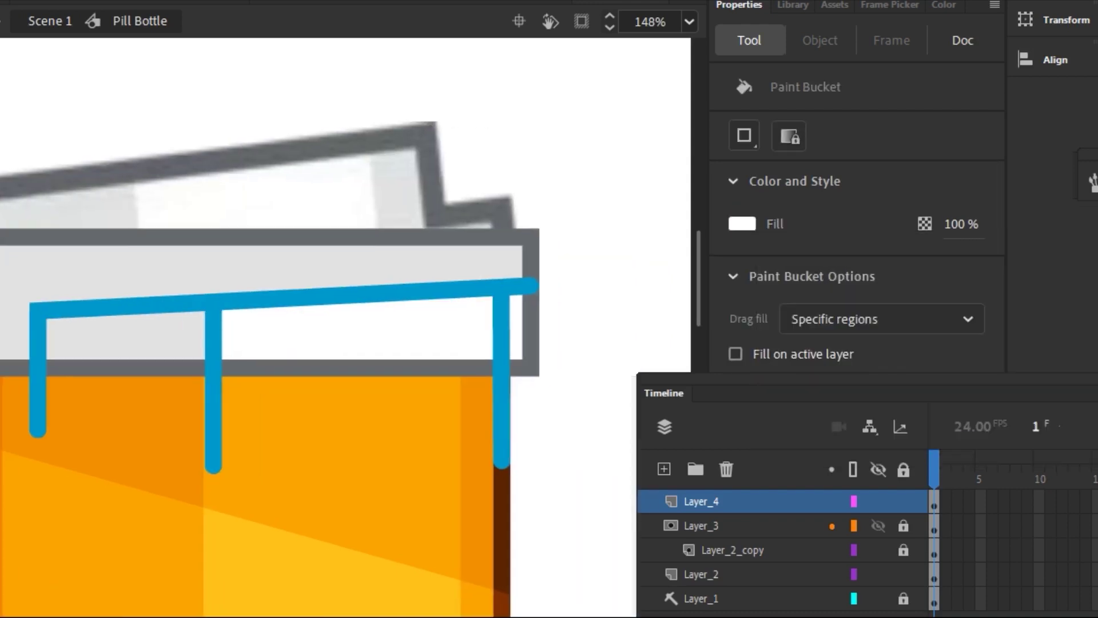
- Extend the far vertical divider and fill the cap band's area above the sloped line with purple-grey
key("v")
left_click(501, 326)
left_click(343, 269)
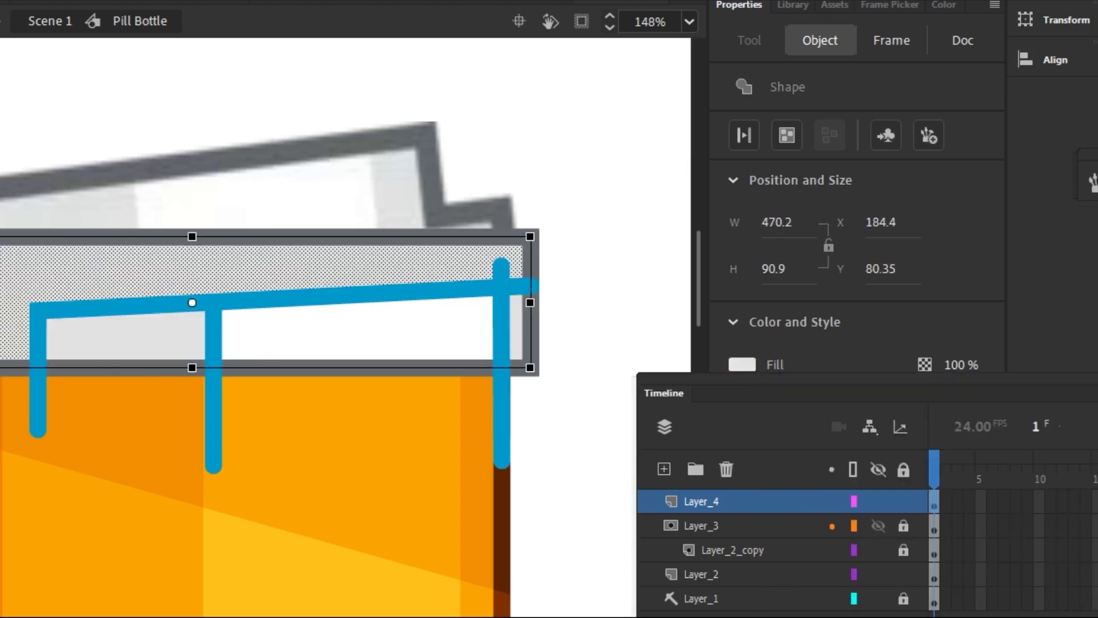
left_click(742, 365)
left_click(1071, 385)
left_click(583, 254)
left_click(324, 235)
key("Return")
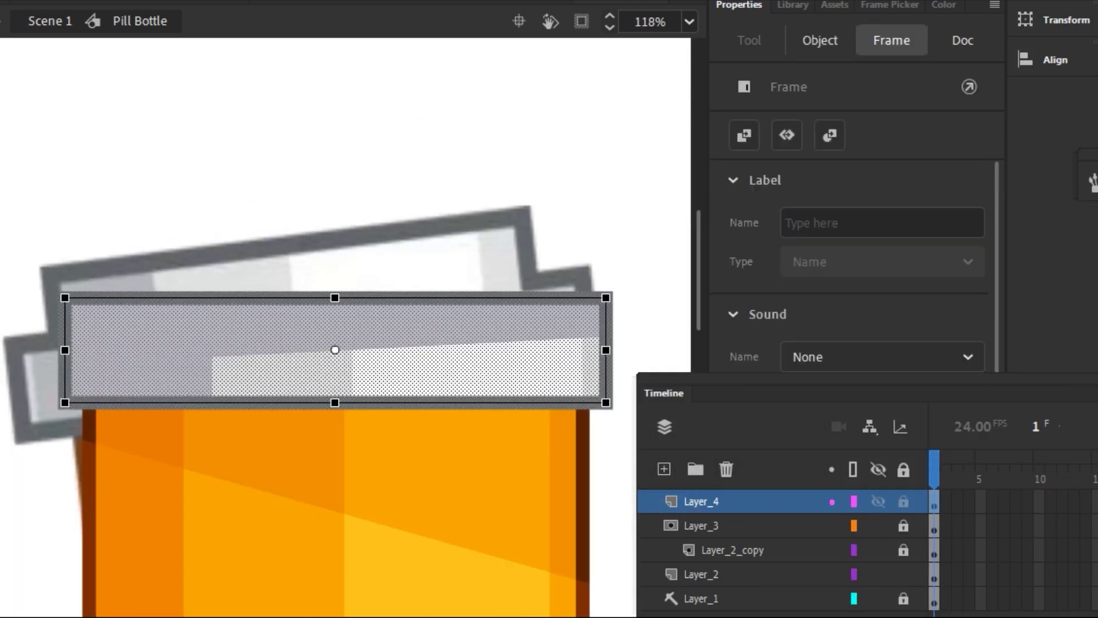
- Duplicate the shaded cap band and delete the leftover dividing lines from the cap's upper tier
key("ctrl+c")
key("ctrl+v")
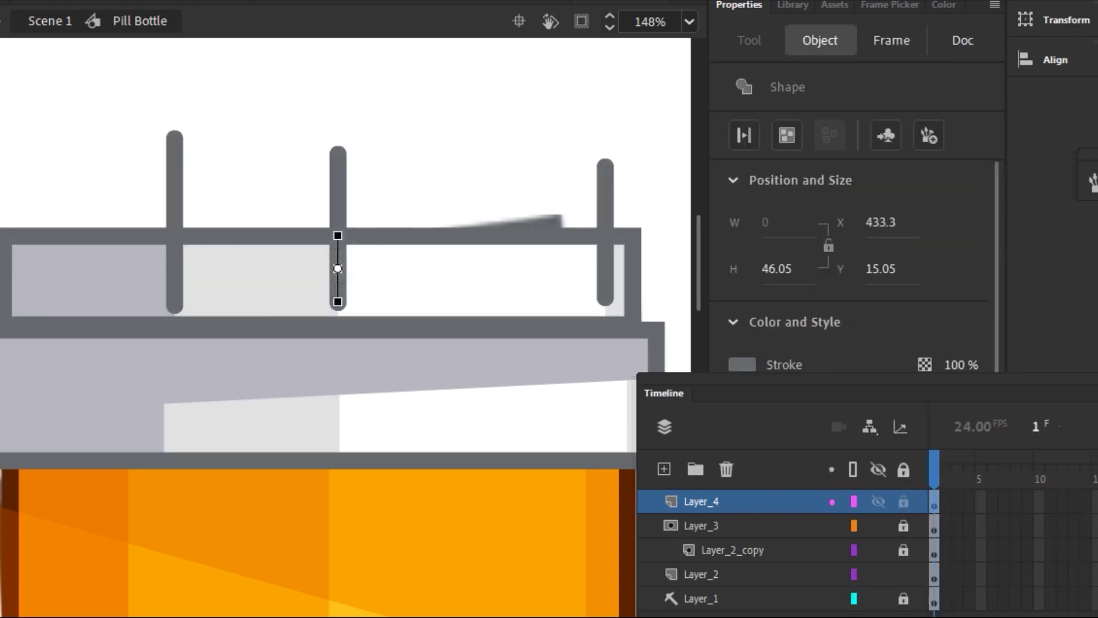
key("Delete")
left_click(605, 284)
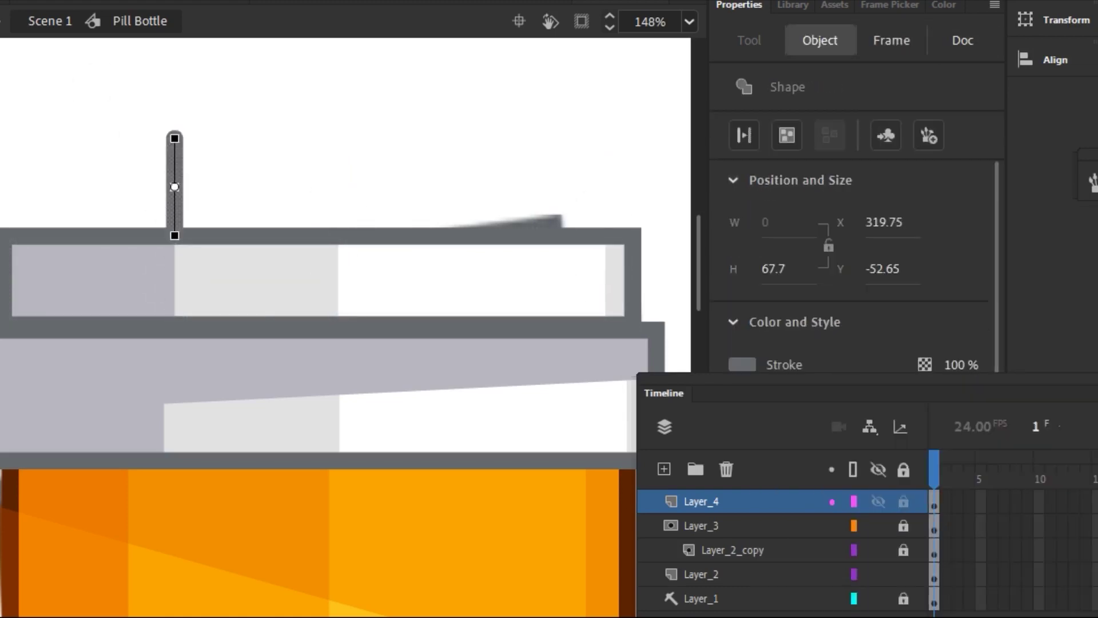
key("Delete")
- Select the shaded panels of the cap's upper tier and nudge their dividing edge slightly
left_click(89, 280)
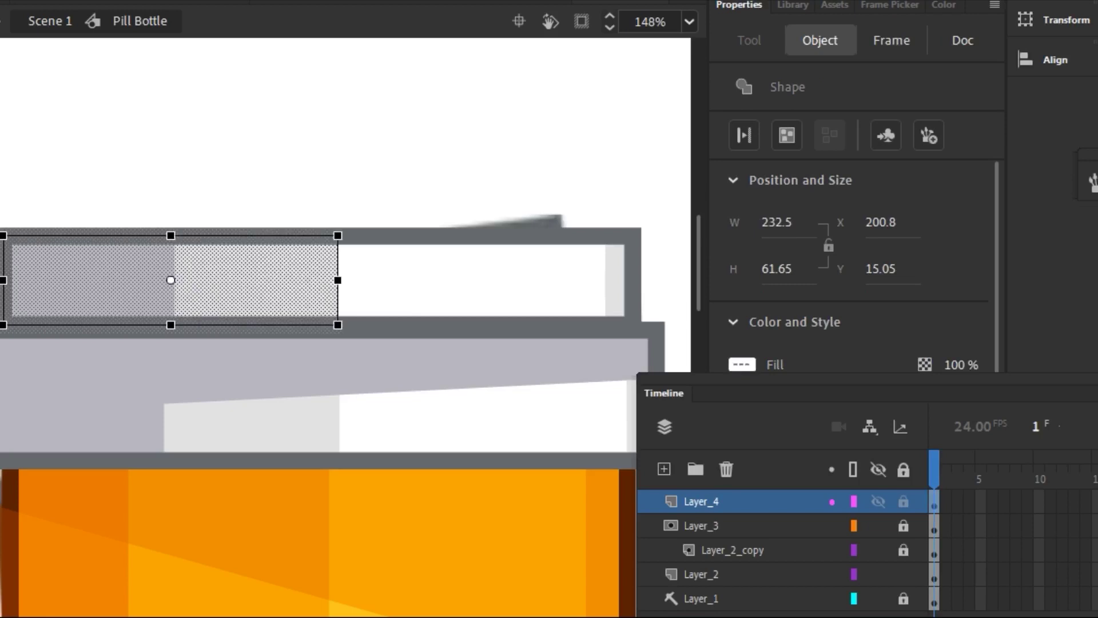
left_click(472, 280, "shift")
left_click_drag(174, 279, 173, 282)
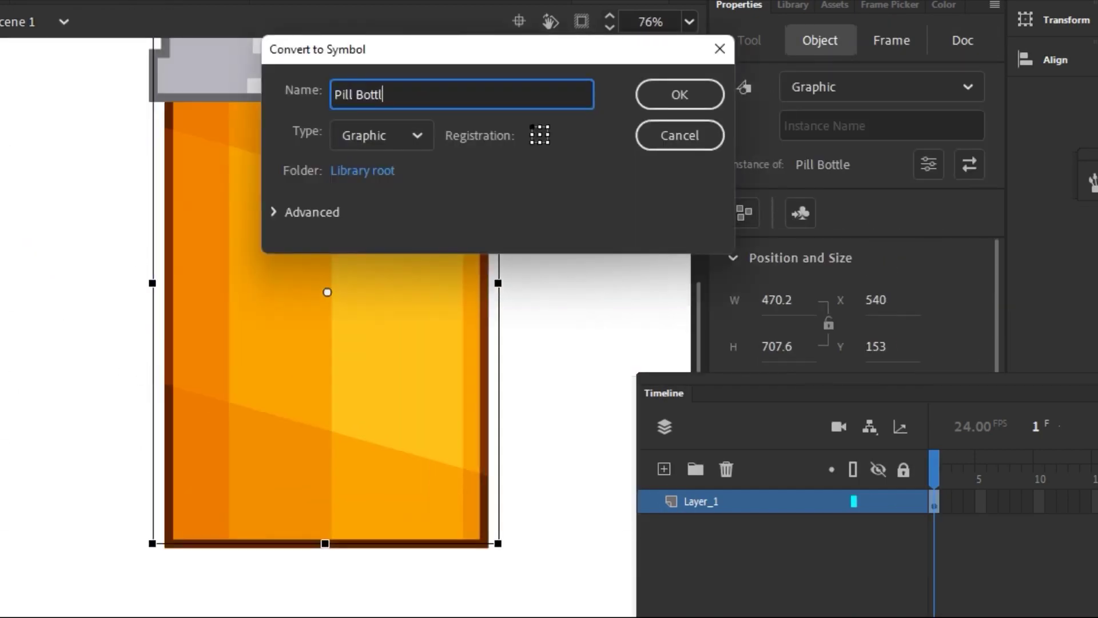
- Convert the bottle into a graphic symbol named Pill Bottle Pose
type("ose")
key("Return")
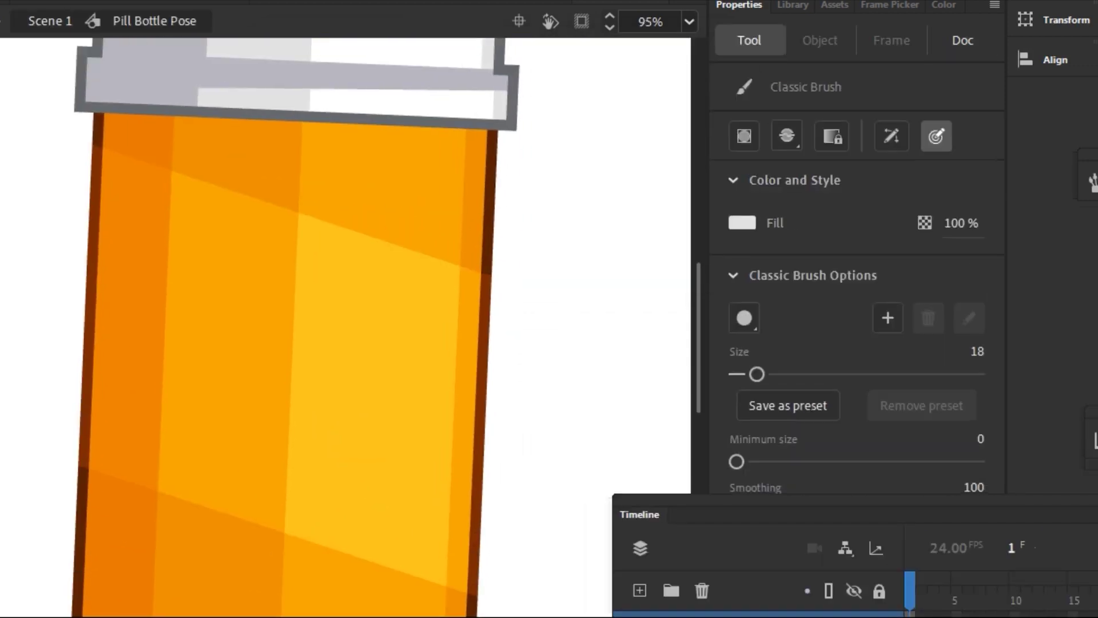
- Set the brush fill to black and paint two oval eyes, a short nose and a frowning mouth on the bottle
left_click(742, 222)
left_click(779, 290)
left_click_drag(224, 510, 468, 420)
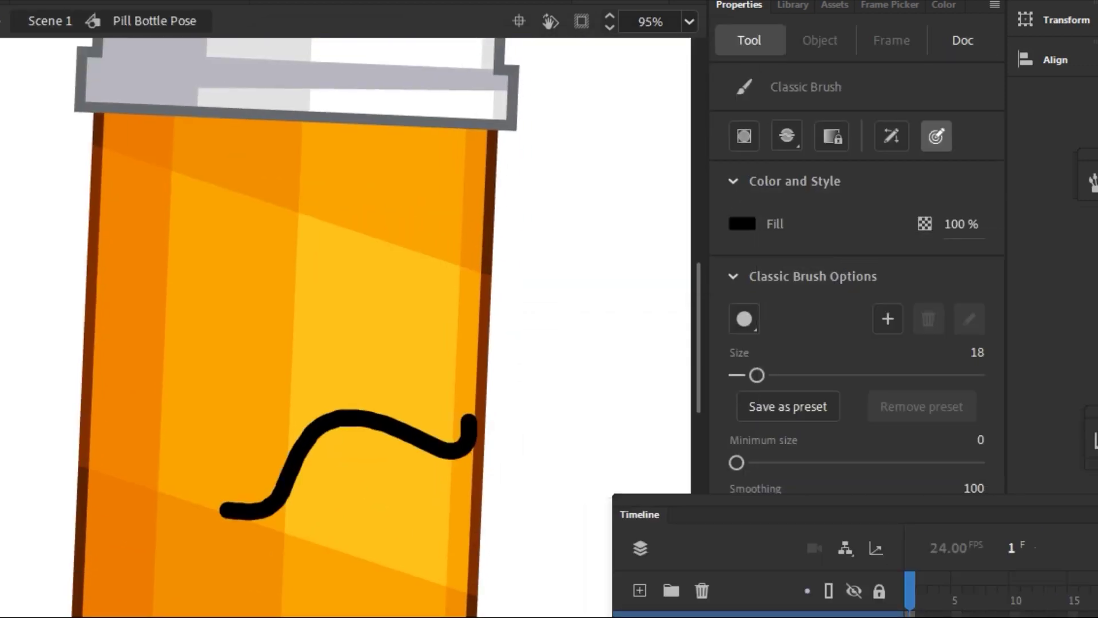
scroll(343, 326, "down", 2)
key("ctrl+z")
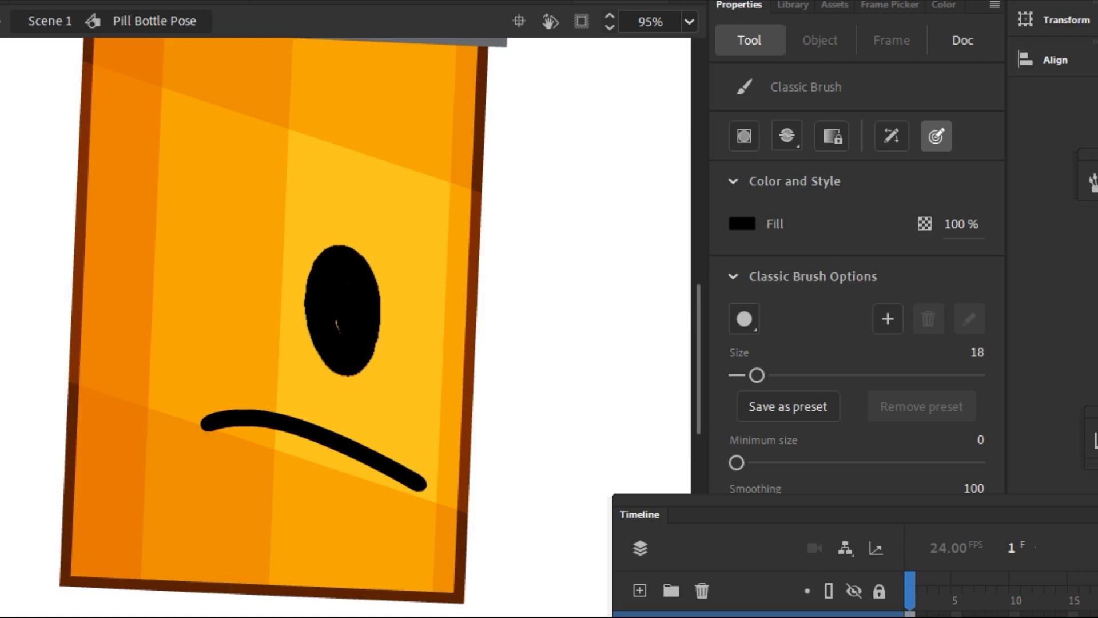
scroll(193, 260, "up", 2)
left_click_drag(194, 263, 238, 324)
left_click_drag(335, 408, 304, 436)
scroll(344, 286, "down", 5)
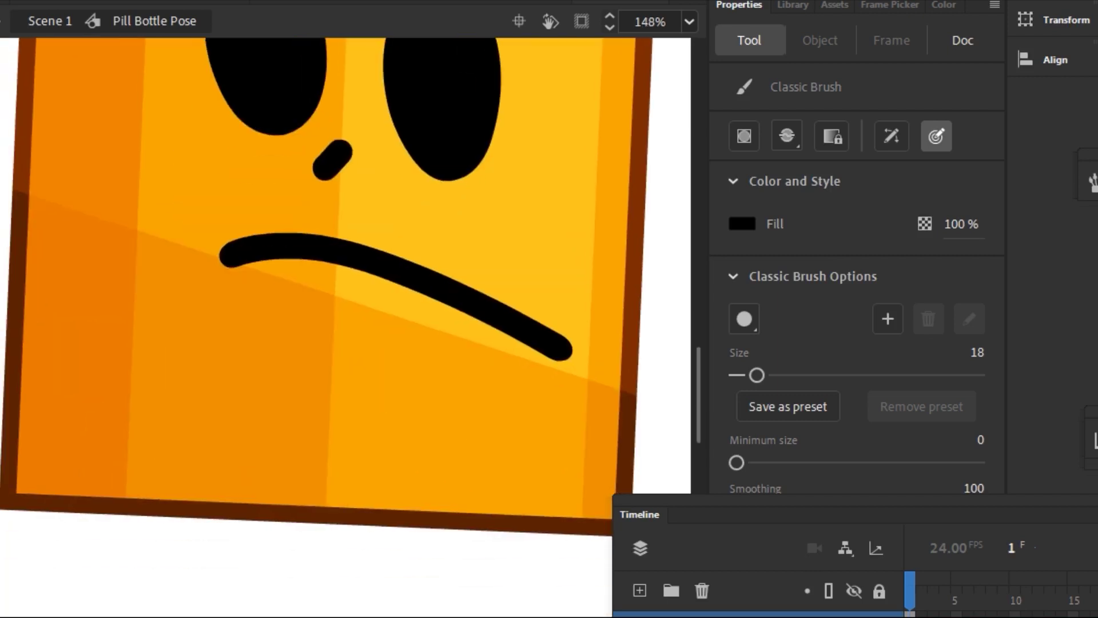
- Paint both black arms with rounded hands near the bottle's base and a straight eyebrow above one eye
left_click_drag(369, 429, 526, 577)
key("ctrl+z")
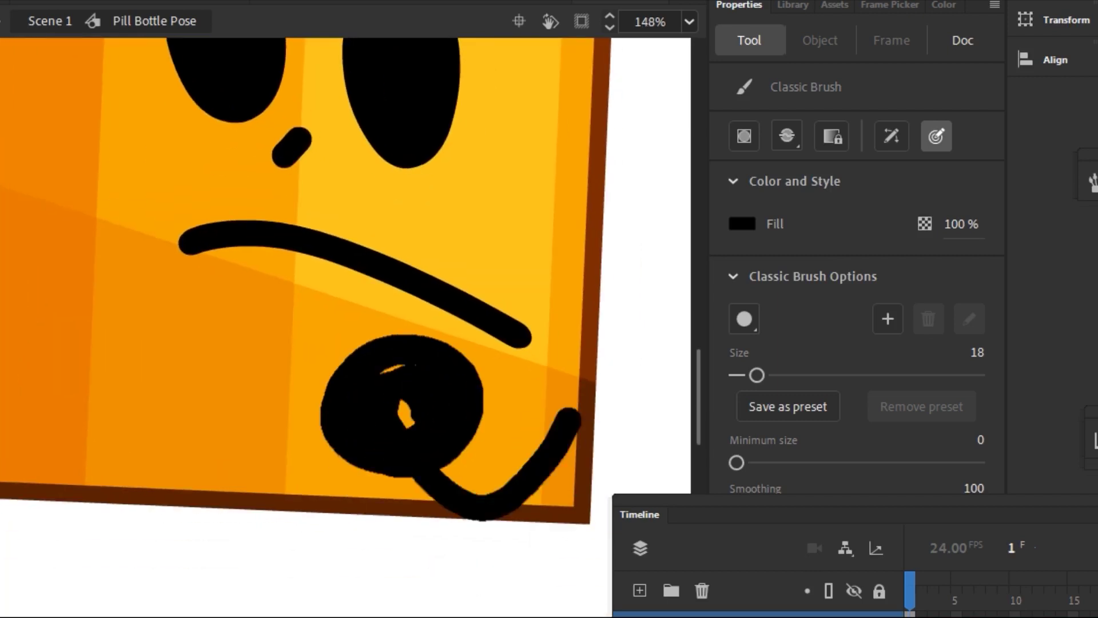
scroll(343, 281, "left", 2)
scroll(343, 281, "down", 1)
scroll(344, 286, "down", 3)
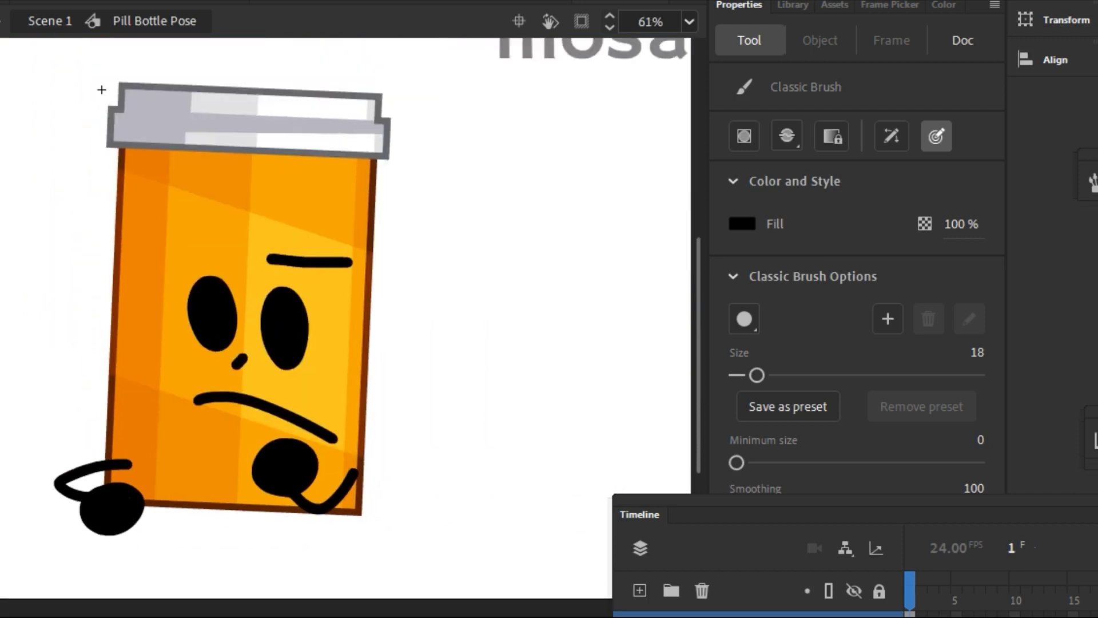
- Scale the tilted Pill Bottle body down to about 464 by 670 behind the face
key("q")
left_click(93, 500)
mouse_move(93, 500)
left_mouse_down()
mouse_move(98, 512)
mouse_move(114, 499)
left_mouse_up()
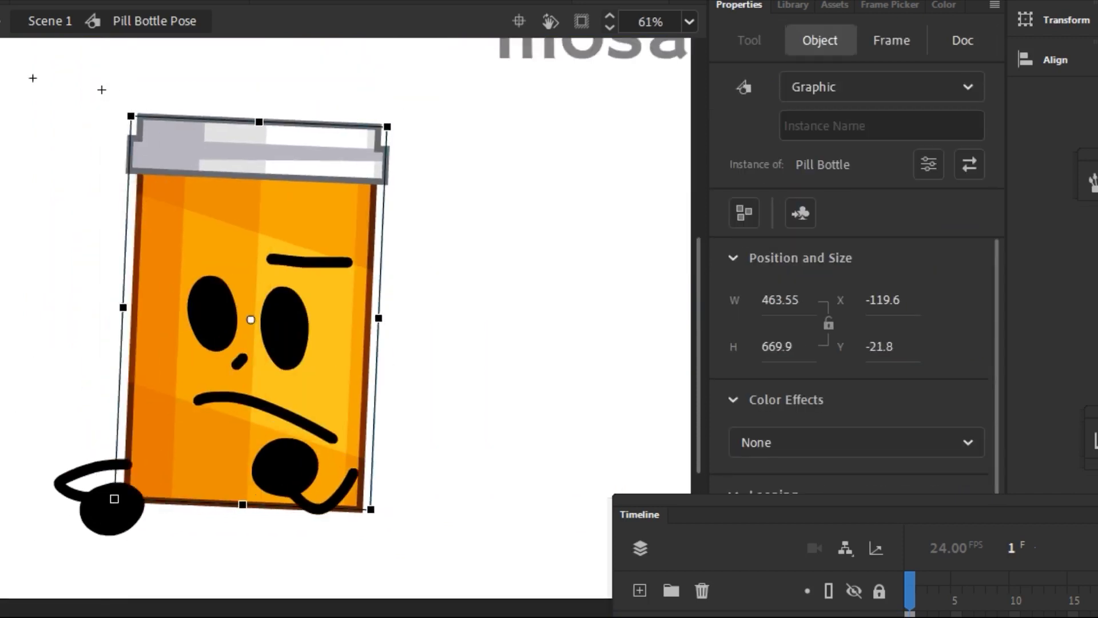
scroll(343, 286, "up", 1)
left_click(111, 502)
- Add a layer beneath the body and paint a black bent leg with a long foot under the bottle
scroll(343, 286, "down", 3)
left_click_drag(744, 514, 731, 361)
scroll(343, 229, "up", 1)
left_click(627, 437)
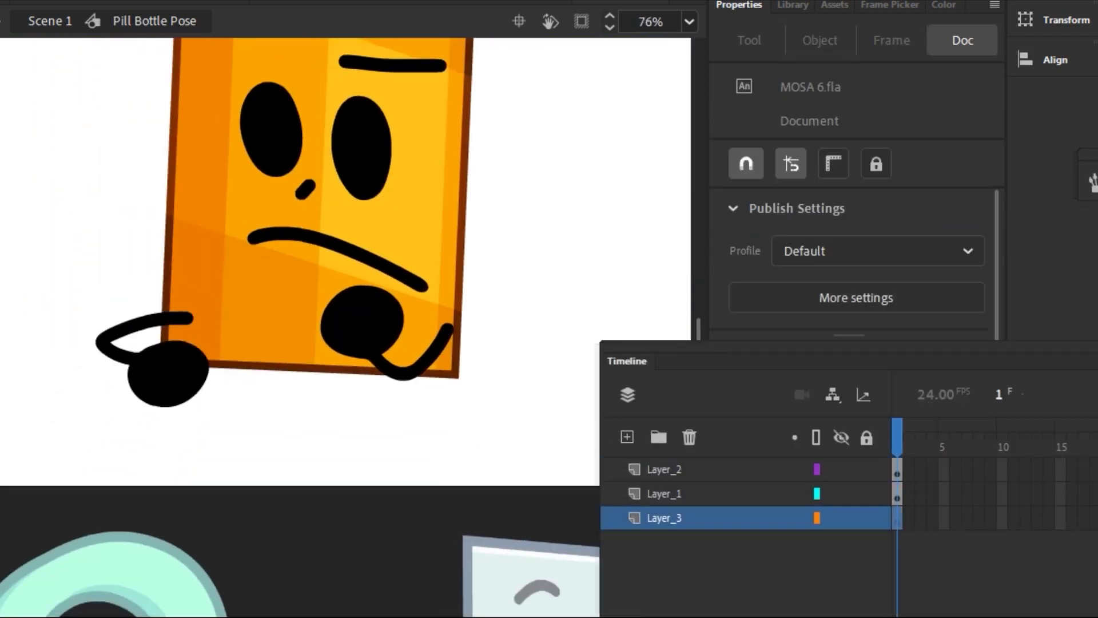
left_click_drag(627, 361, 657, 491)
key("b")
scroll(301, 423, "up", 3)
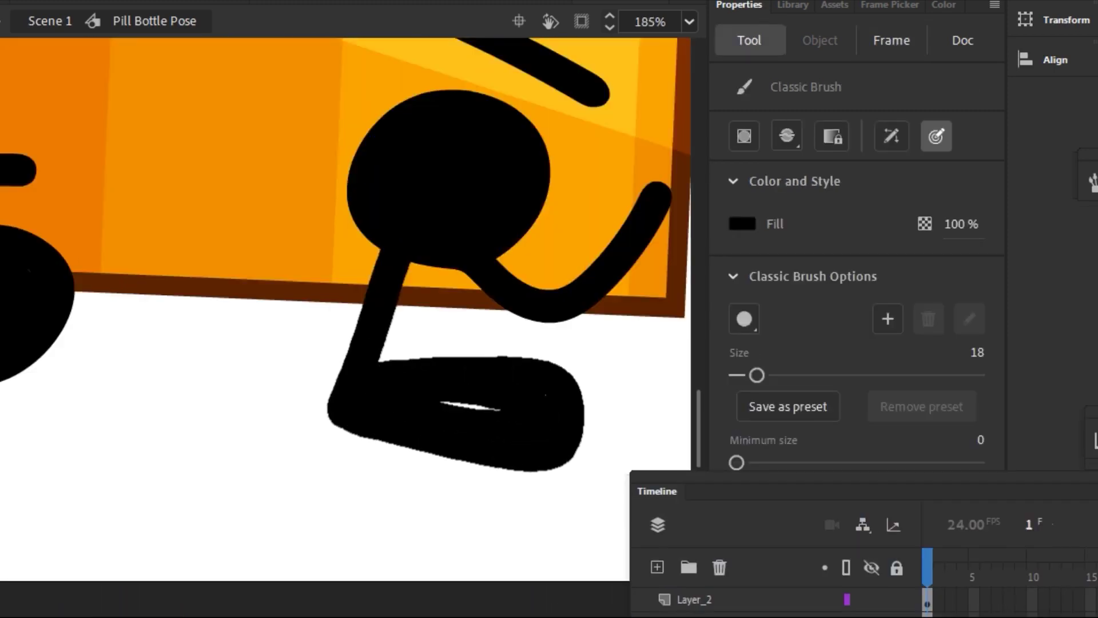
- Duplicate the leg beside the first as the second leg, and return to Scene 1
key("v")
mouse_move(458, 423)
left_mouse_down()
mouse_move(536, 436)
mouse_move(246, 452)
left_mouse_up()
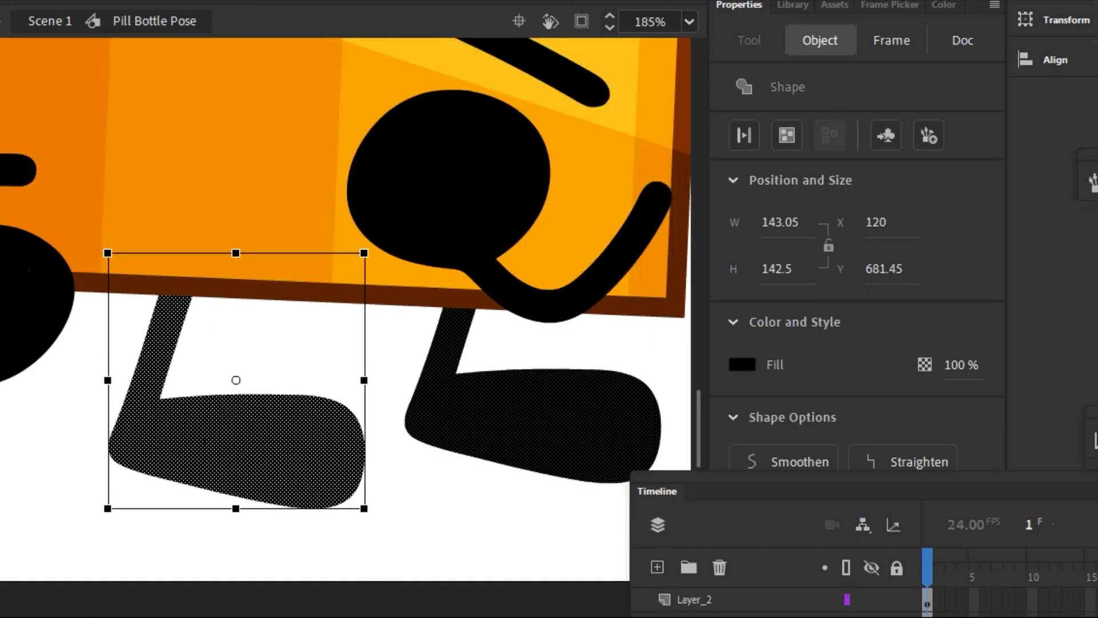
key("Escape")
scroll(246, 452, "down", 1)
key("ctrl+e")
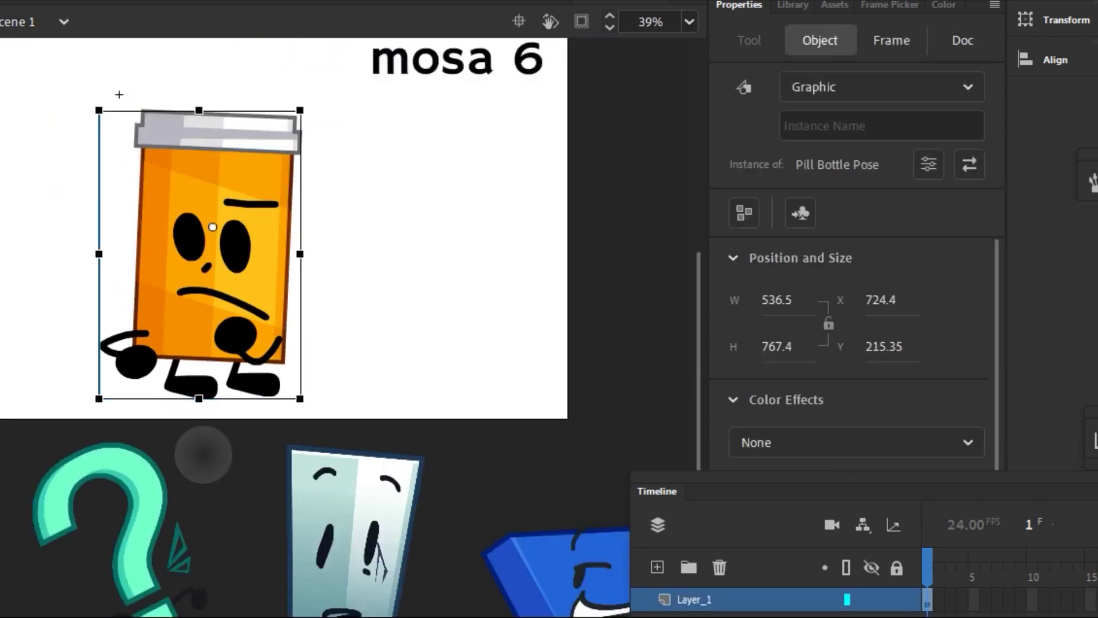
- Move the question mark reference image onto the stage and convert it into a graphic symbol named Question Mark
scroll(343, 309, "down", 1)
scroll(286, 280, "up", 2)
left_click_drag(241, 440, 316, 335)
key("F8")
type("Question Ma")
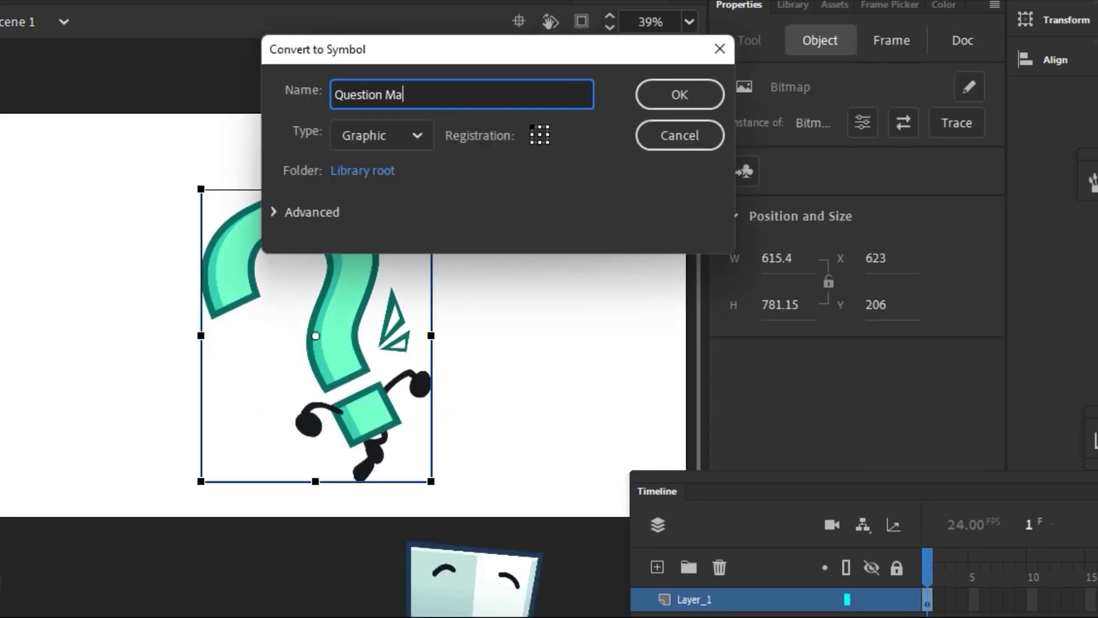
type("rk")
key("Return")
- Open the Question Mark symbol for editing and add a drawing layer above the reference image
key("ctrl+e")
left_click(567, 480)
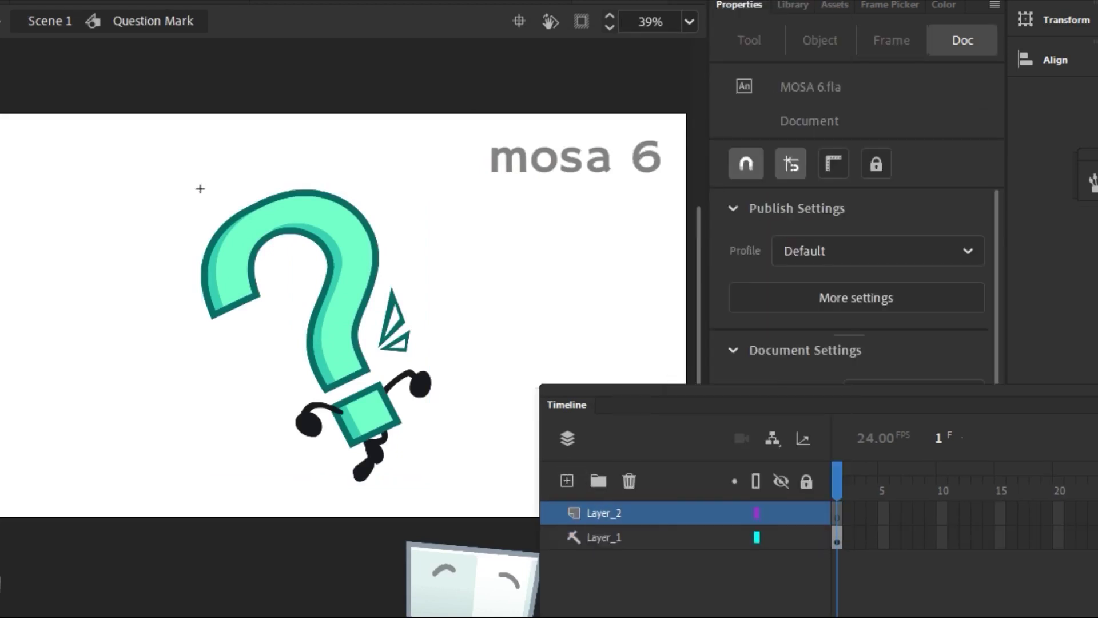
- Place a black "?" as static text in Hammersmith One over the reference image
scroll(349, 381, "up", 1)
key("t")
left_click(288, 363)
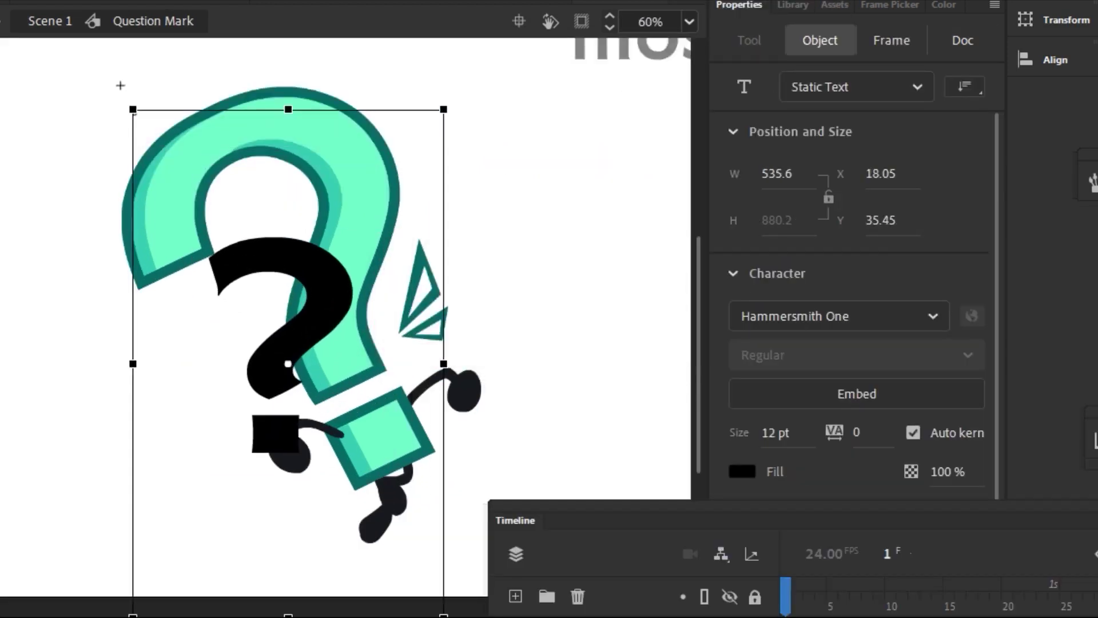
- Enlarge the "?" text, try breaking it apart into a shape, and undo the break
left_click_drag(443, 615, 503, 617)
right_click(263, 286)
left_click(318, 306)
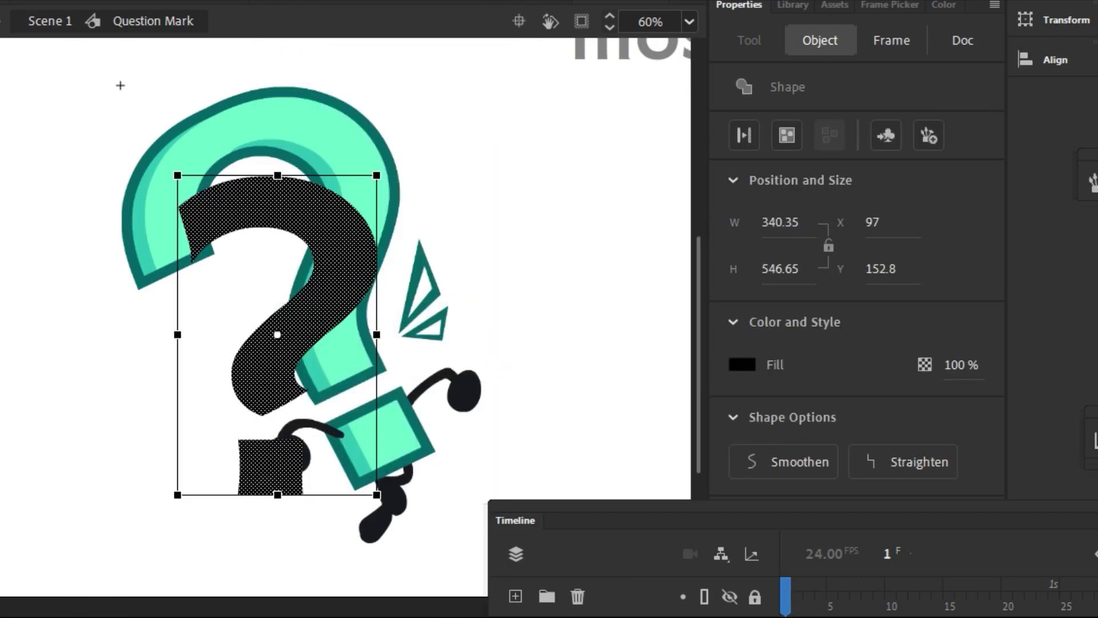
key("ctrl+z")
- Set the font of the "?" text to Ash
left_click(786, 316)
key("Return")
- Shrink the "?" text and break it apart into an editable shape about 506 by 546
scroll(275, 456, "down", 1)
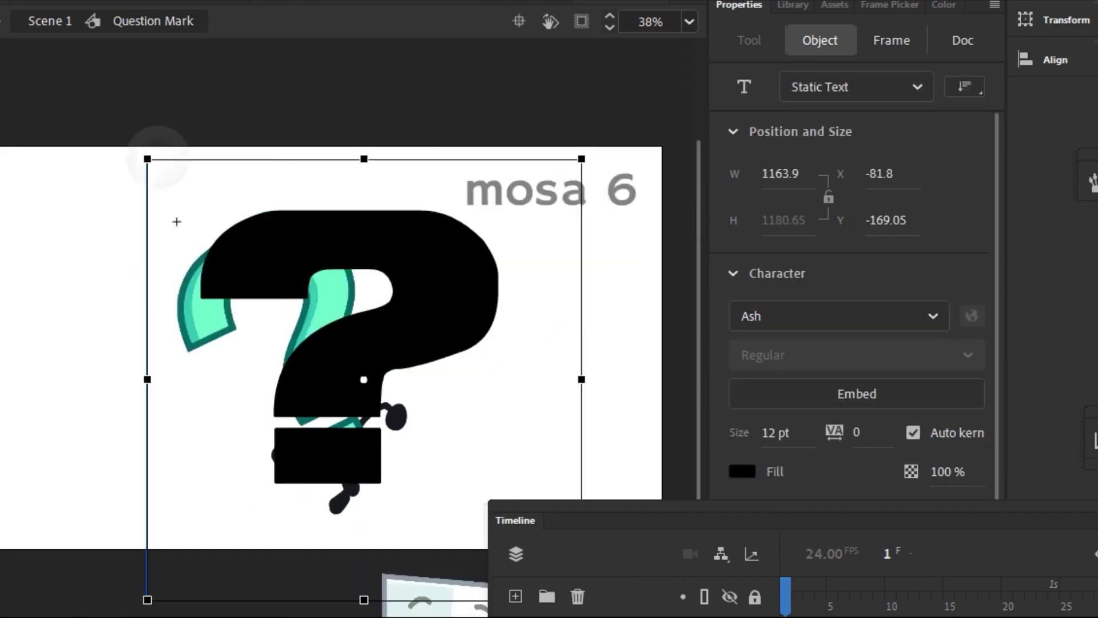
left_click_drag(147, 159, 201, 191)
right_click(266, 264)
left_click(331, 478)
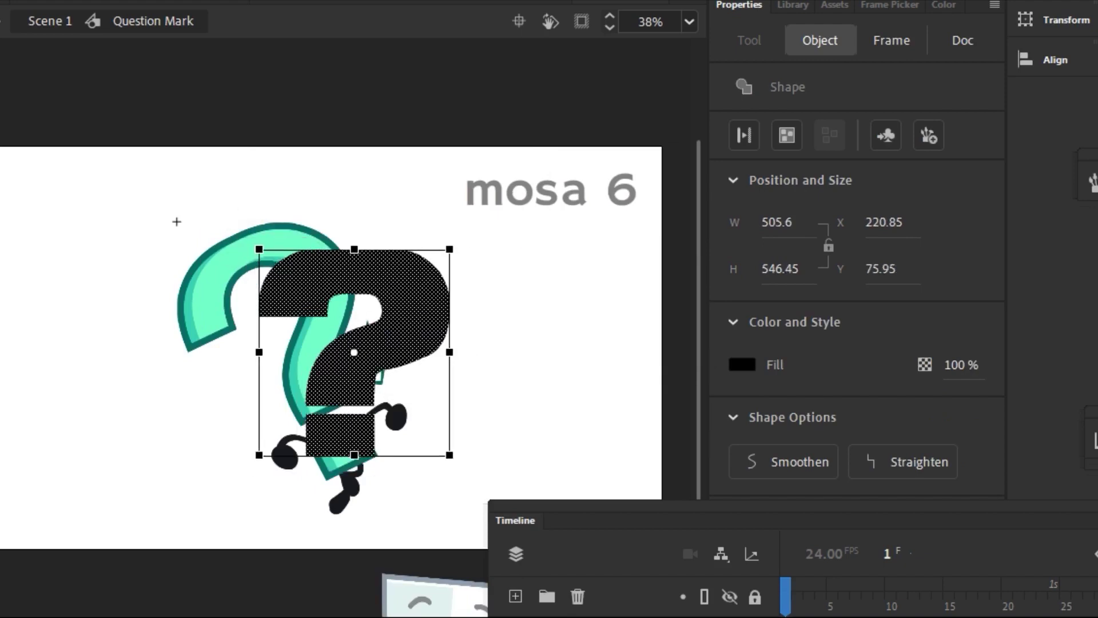
- Offset a duplicate of the question mark to its right, filling the front copy light mint green and the back copy darker teal
scroll(250, 363, "up", 1)
left_click_drag(361, 380, 404, 380)
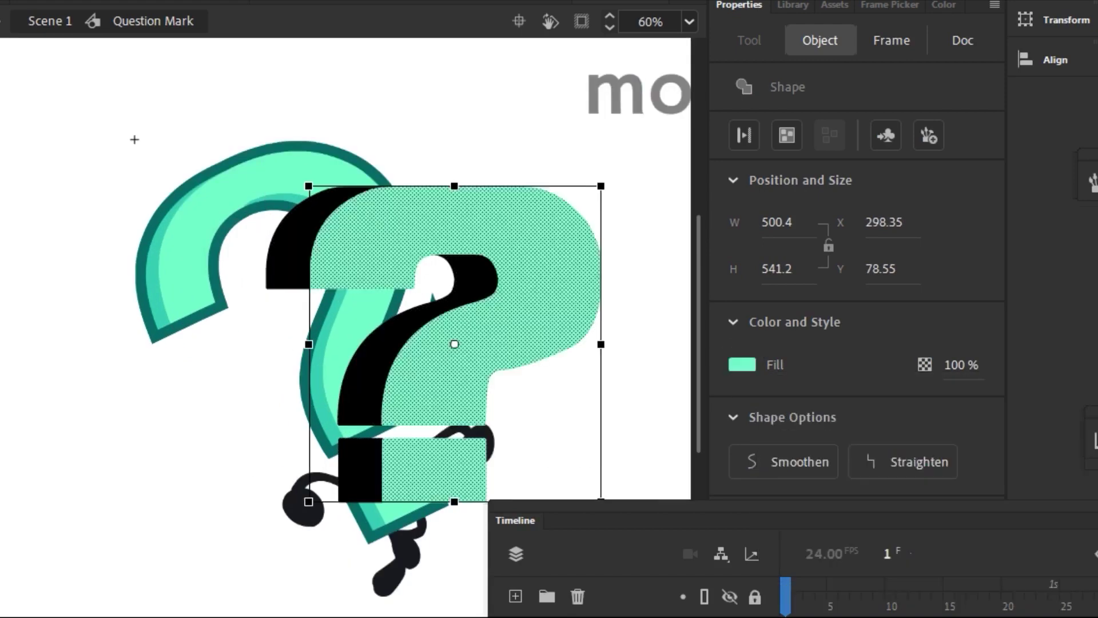
left_click(742, 364)
left_click(788, 459)
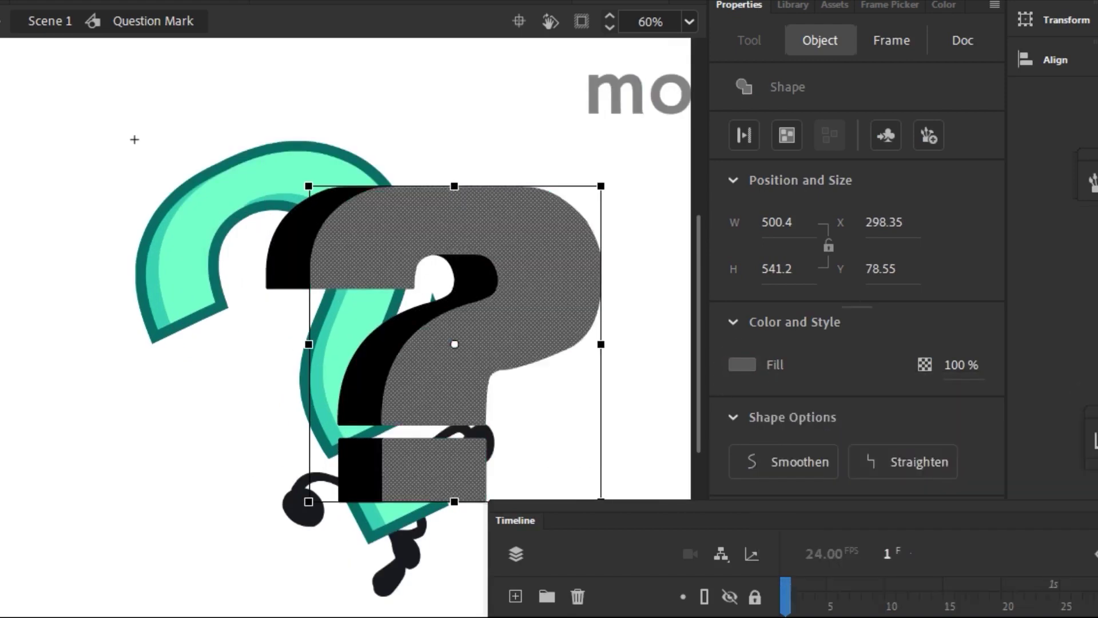
left_click(172, 257)
left_click(742, 364)
left_click(1079, 380)
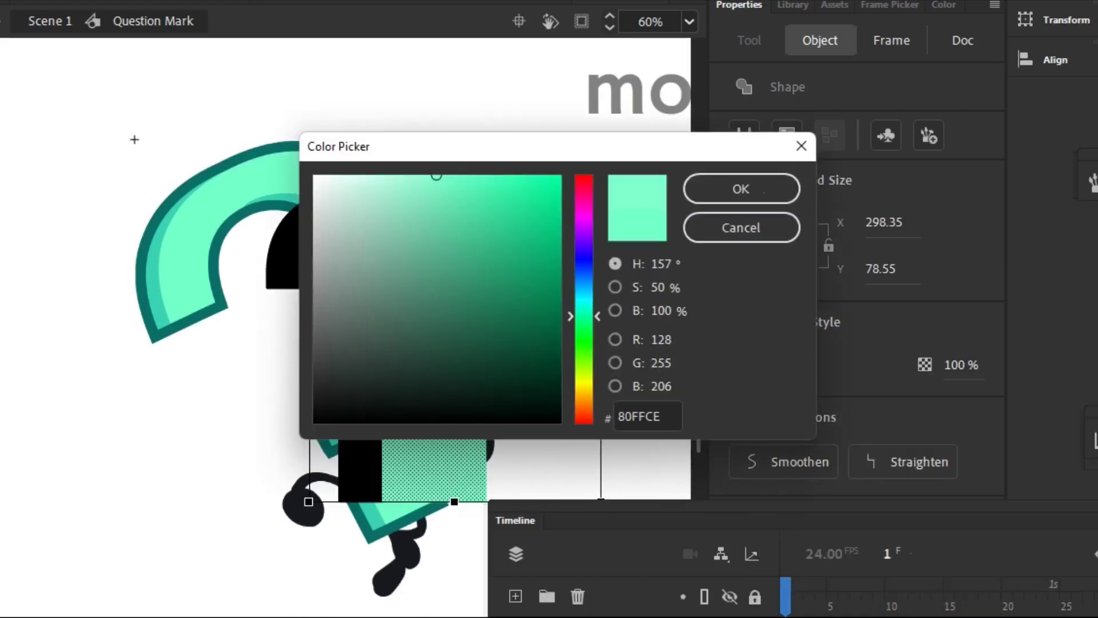
key("Return")
left_click(360, 469)
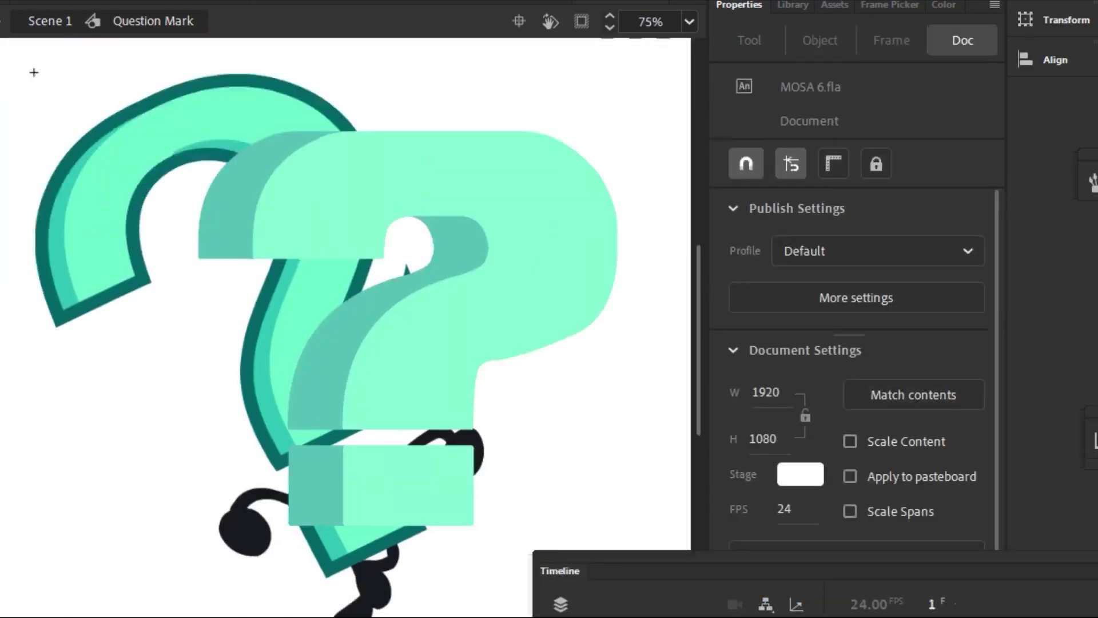
- Outline the layered question mark, including its inner curve, with a dark teal stroke of size 12
key("s")
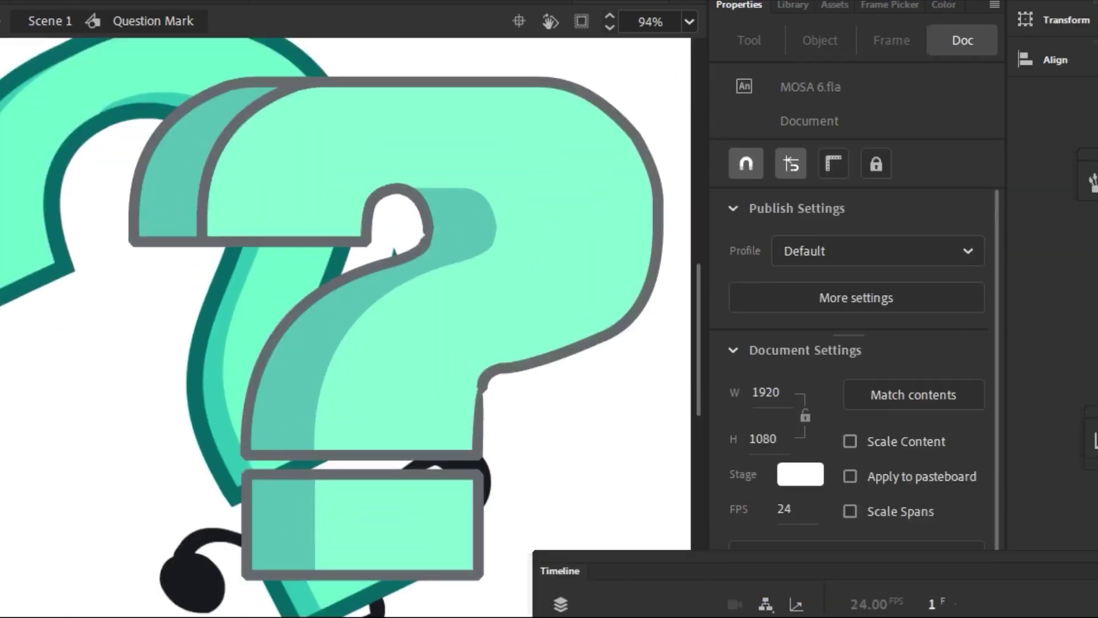
left_click(447, 198)
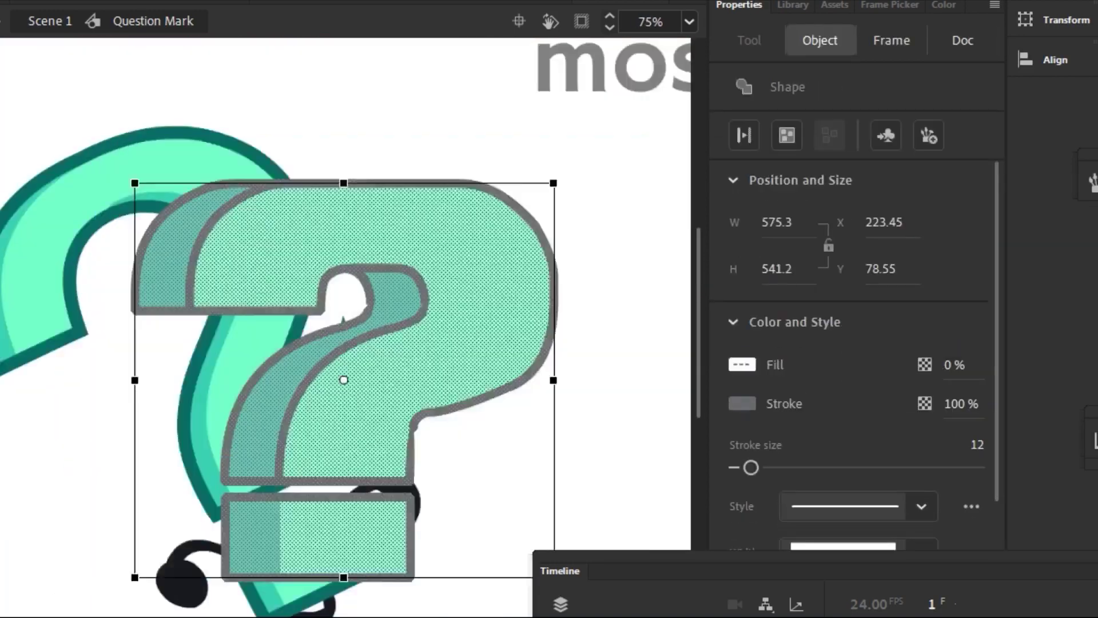
left_click(742, 403)
left_click(742, 403)
left_click(1080, 425)
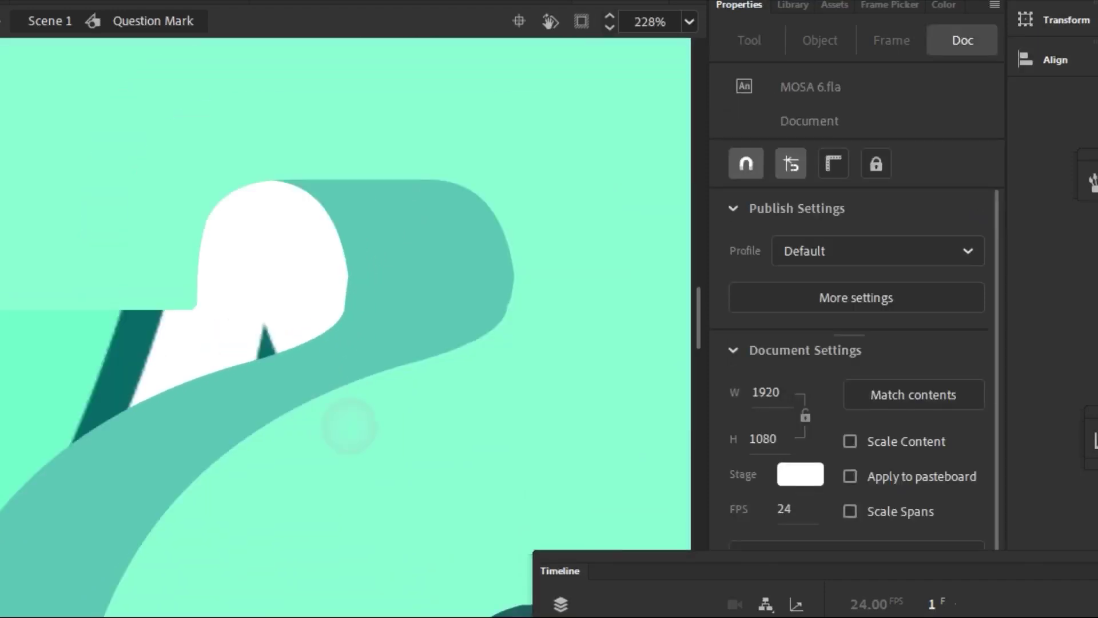
key("s")
left_click(232, 197)
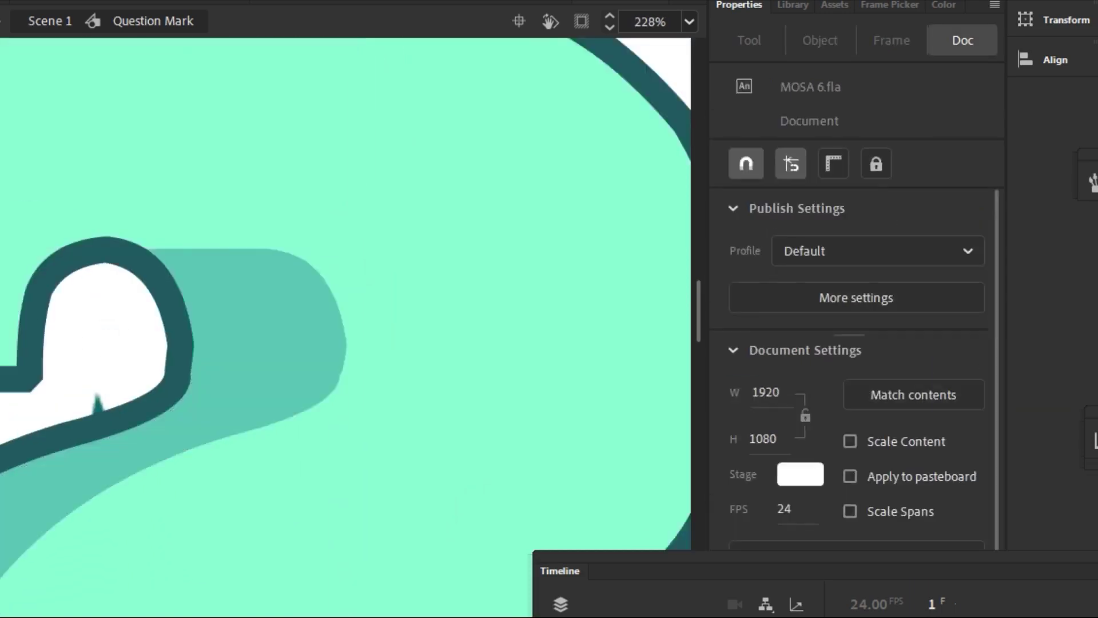
- Try outlining the question mark's inner shadow with a light teal stroke of size 12
key("t")
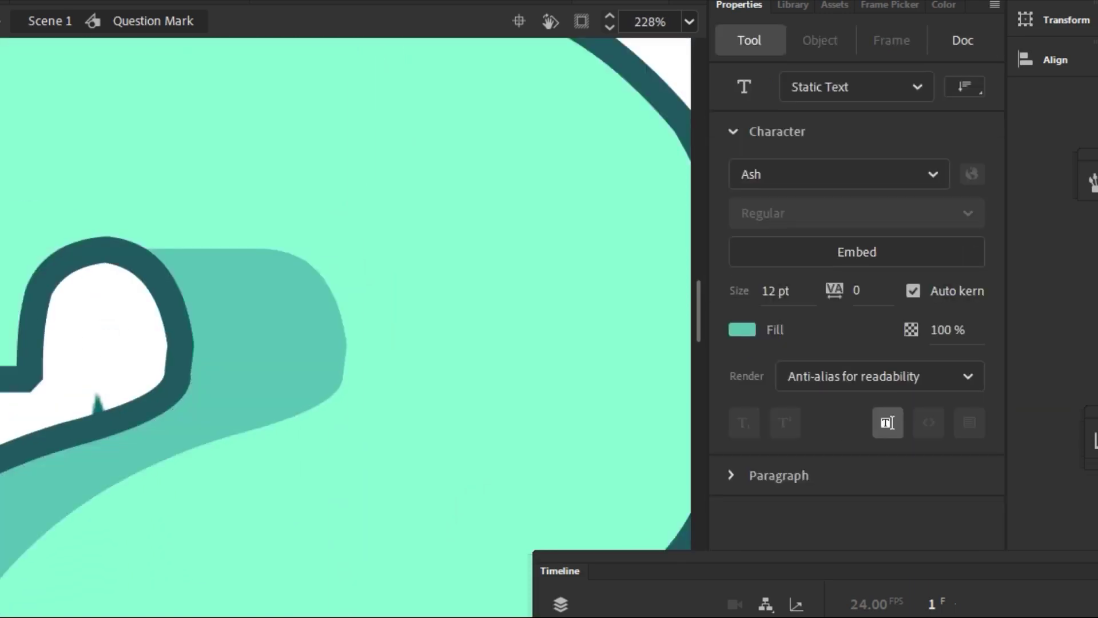
key("s")
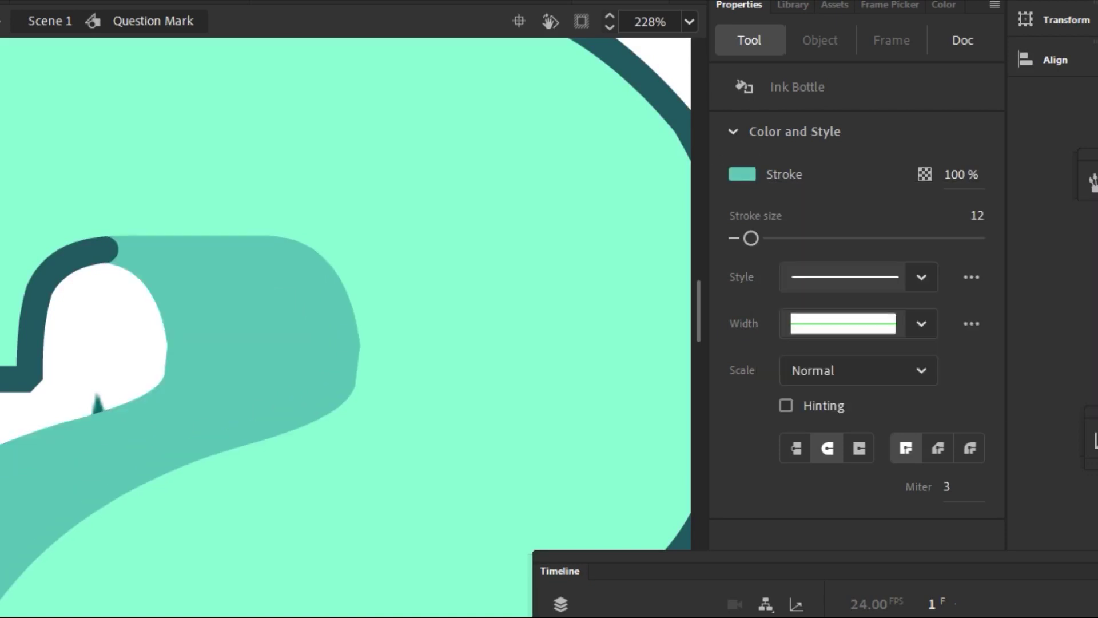
scroll(344, 286, "down", 3)
scroll(343, 286, "left", 5)
left_click(401, 458)
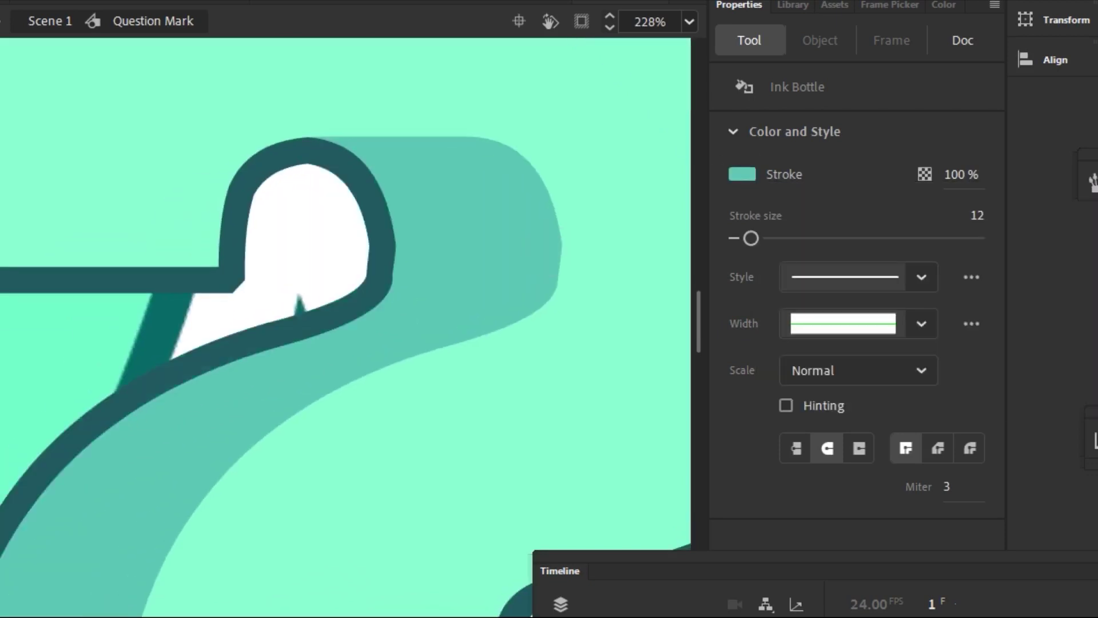
scroll(343, 320, "down", 3)
scroll(343, 320, "down", 3)
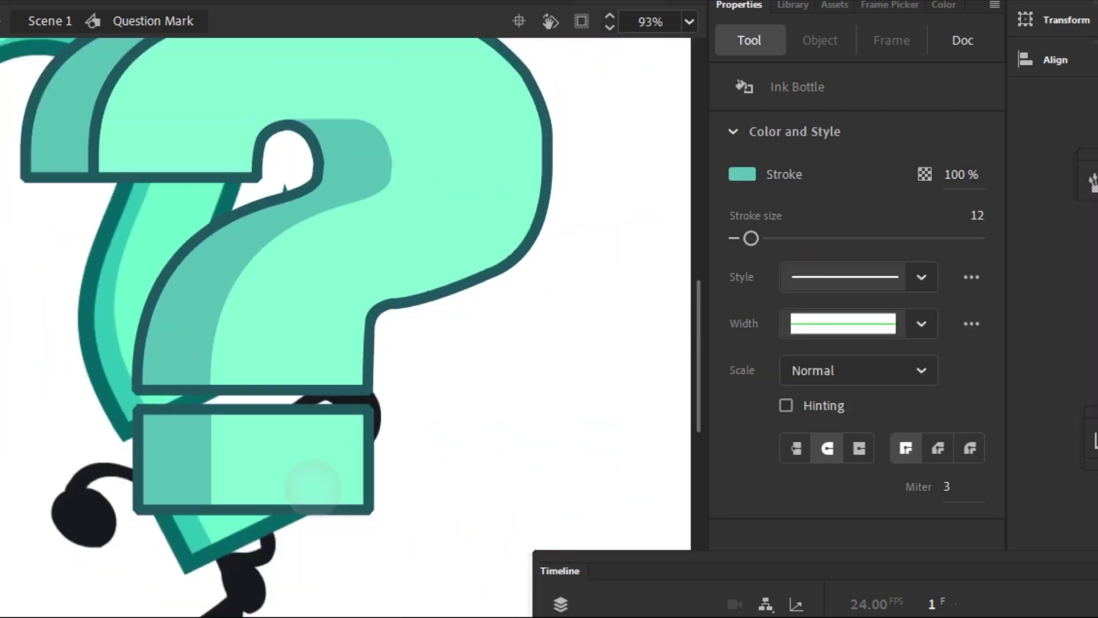
- Remove the outline segment dividing the shadow from the front face on the question mark's upper-left curl
scroll(343, 228, "up", 4)
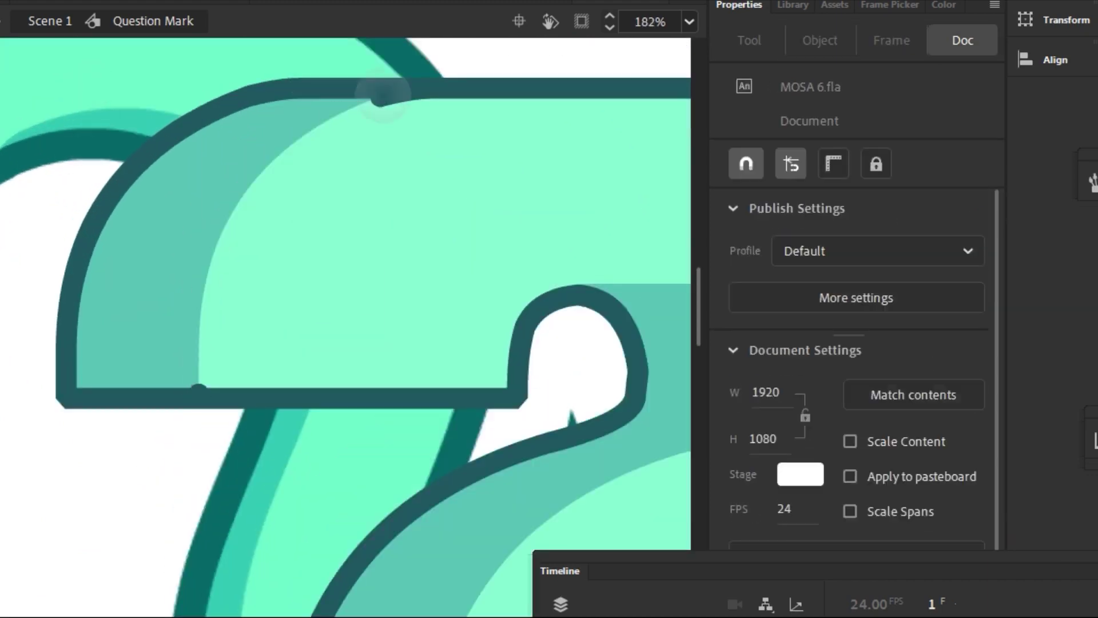
left_click(405, 89)
scroll(19, 140, "down", 3)
- Convert the finished question mark in Scene 1 to a graphic symbol named "Question Mark Pose"
key("ctrl+a")
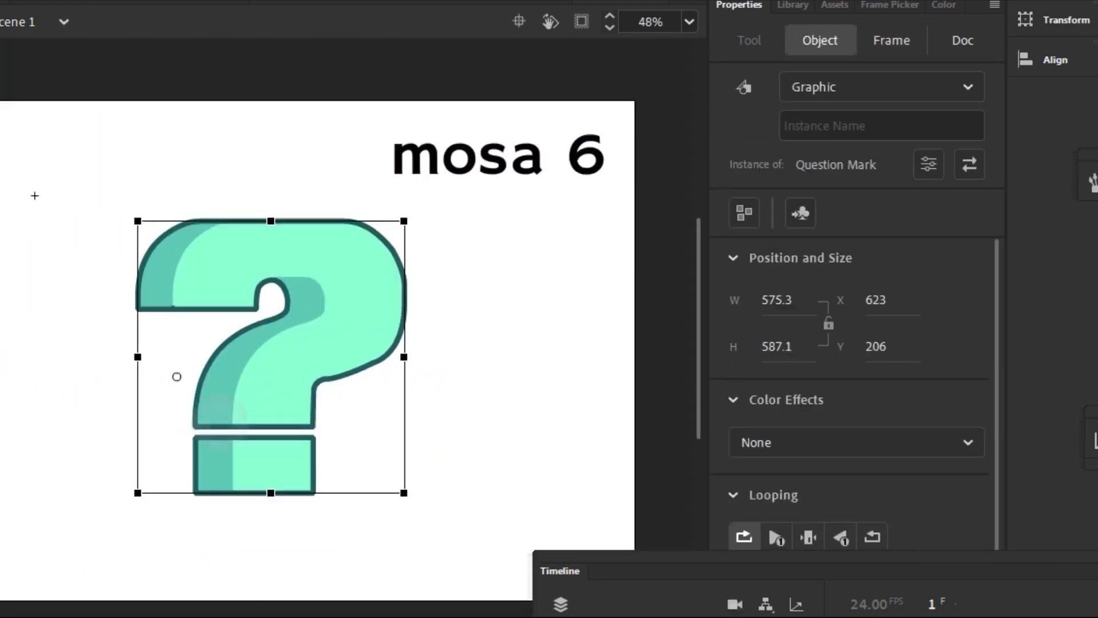
right_click(220, 355)
key("F8")
type("Question Mark Pose")
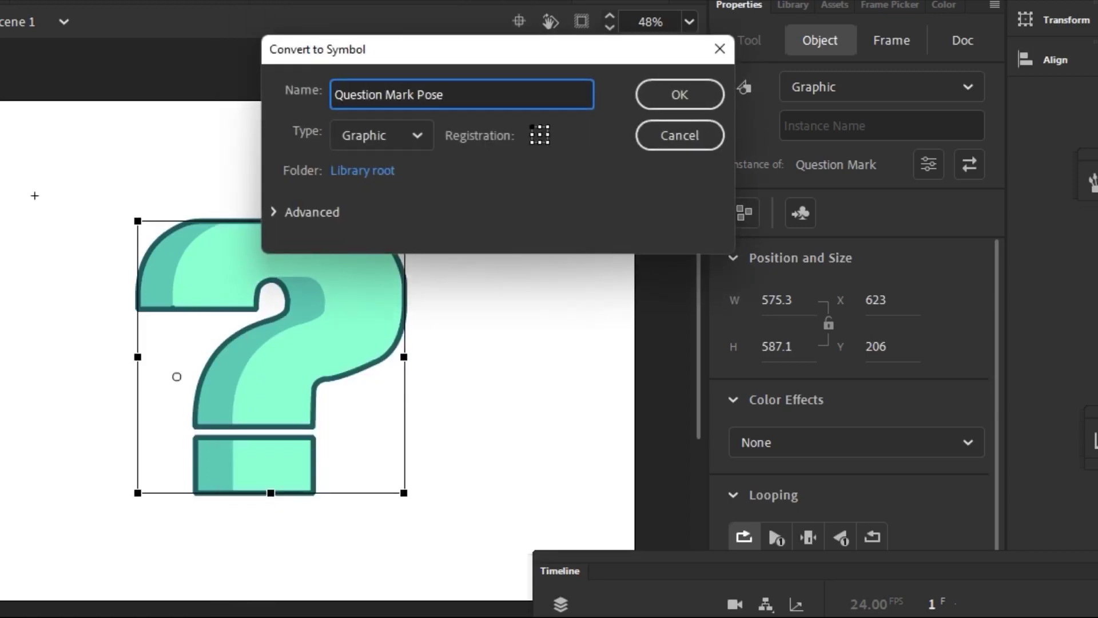
key("Return")
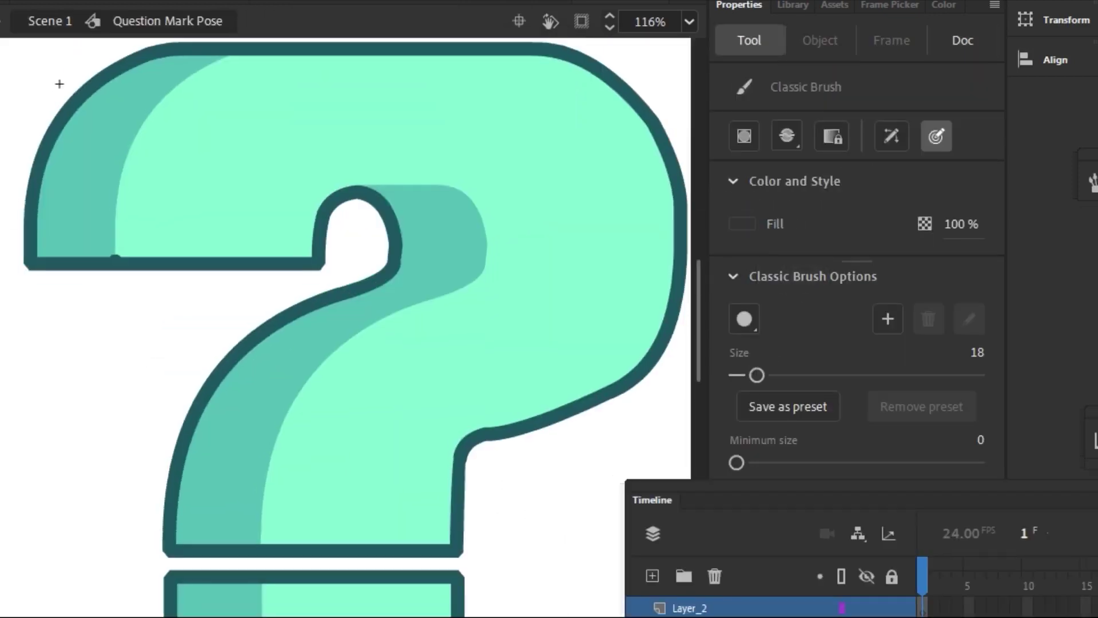
- Brush black arms with round hands and two legs with feet on separate layers, placing the far arm and legs behind the body
left_click_drag(208, 352, 180, 510)
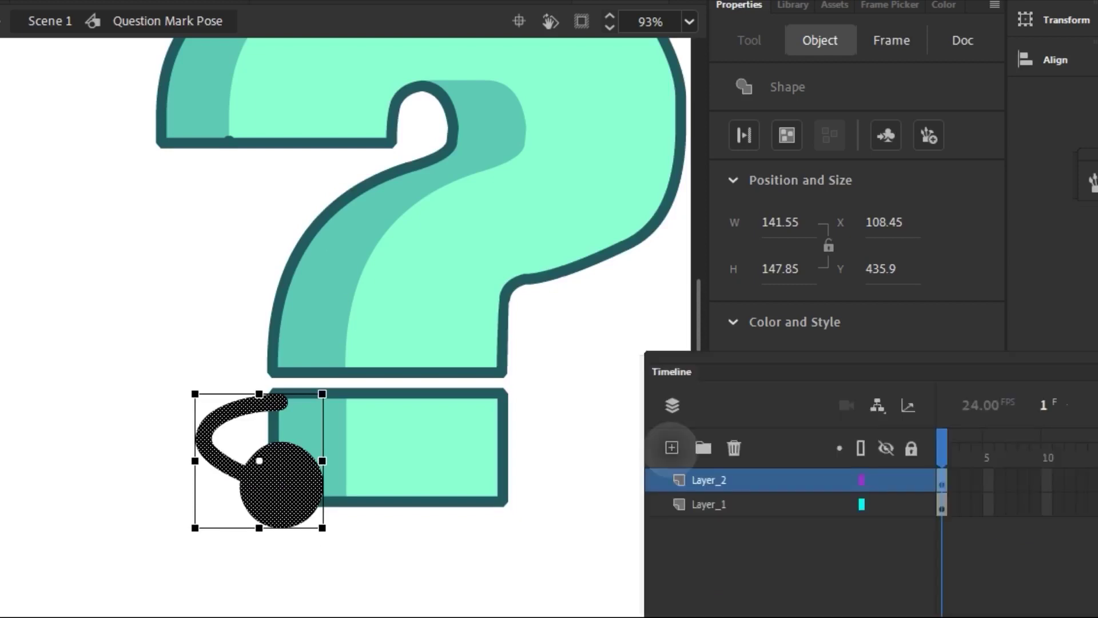
left_click(672, 447)
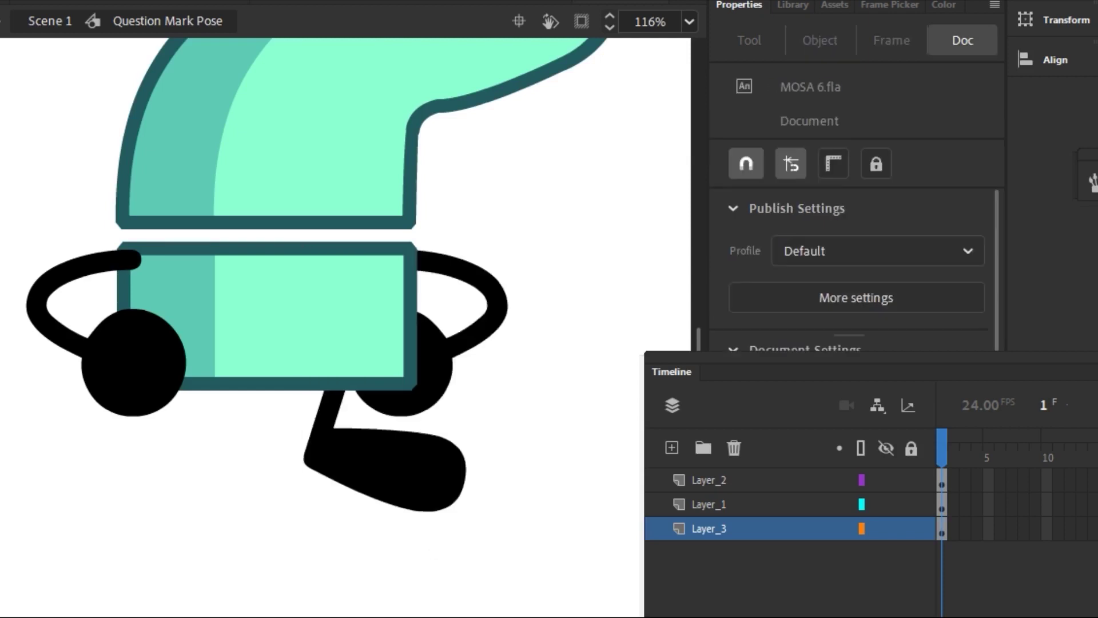
left_click_drag(224, 361, 188, 484)
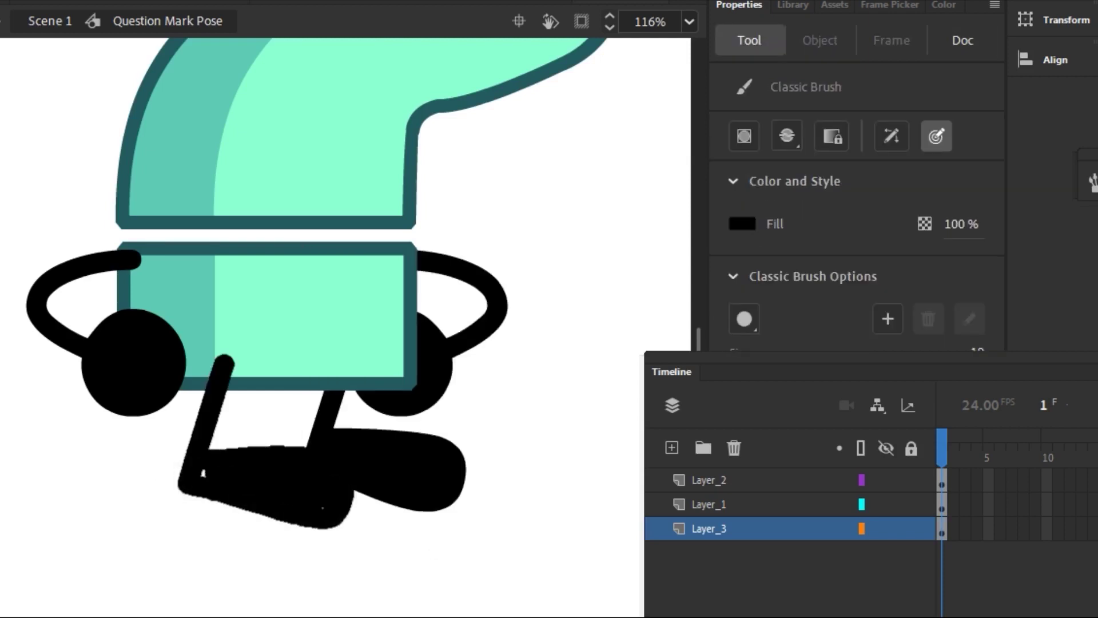
key("ctrl+2")
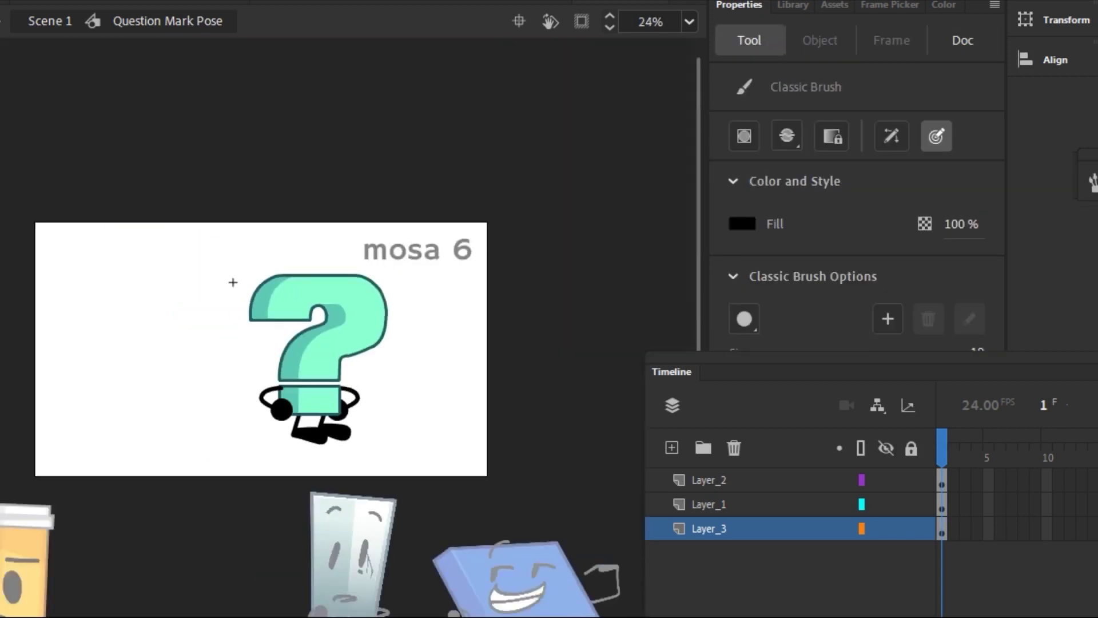
- Convert the cup reference bitmap to a graphic symbol named "Cup" and turn its Layer_1 into a guide layer
left_click(29, 294)
double_click(29, 294)
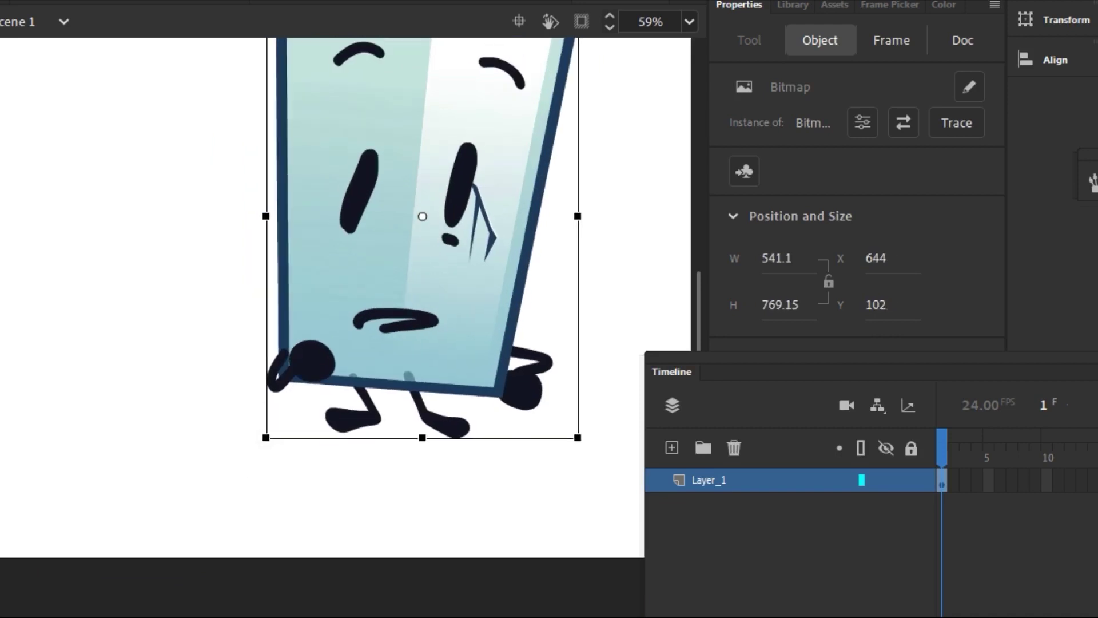
key("F8")
type("Cup")
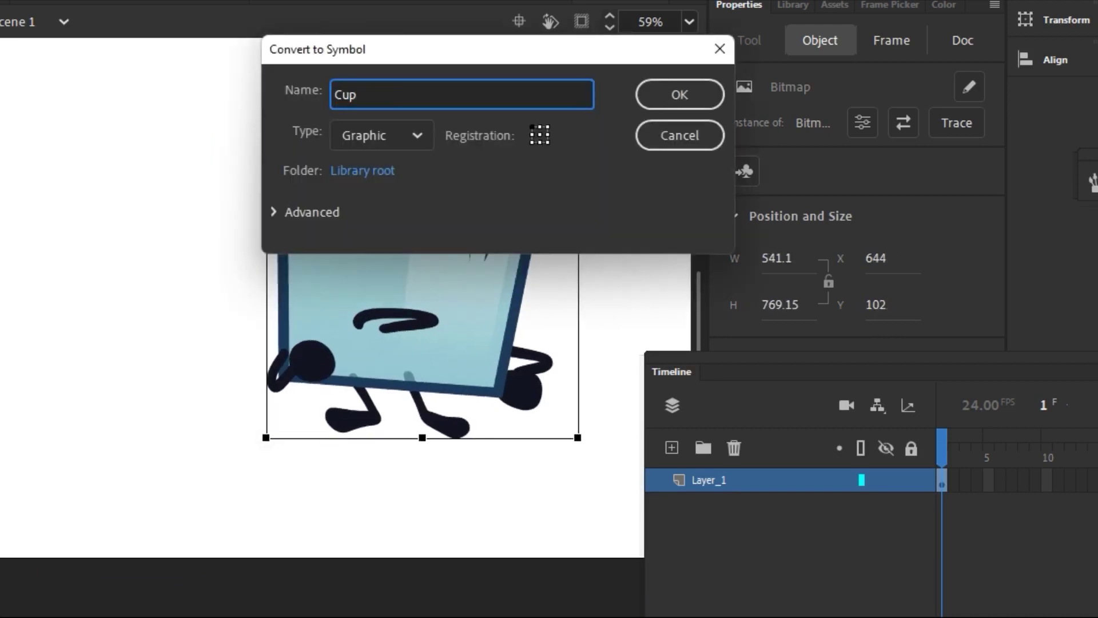
key("Return")
double_click(423, 287)
right_click(710, 480)
left_click(761, 189)
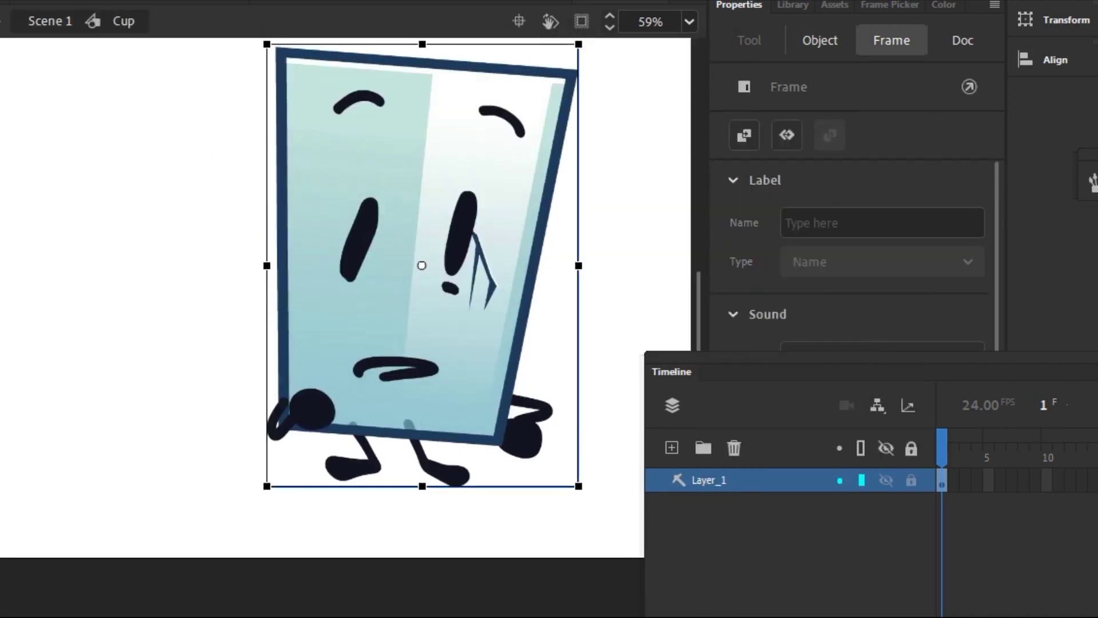
- Draw a black rectangle about 505 by 692 with a teal outline over the cup reference on Layer_2
key("r")
left_click_drag(104, 156, 394, 553)
key("q")
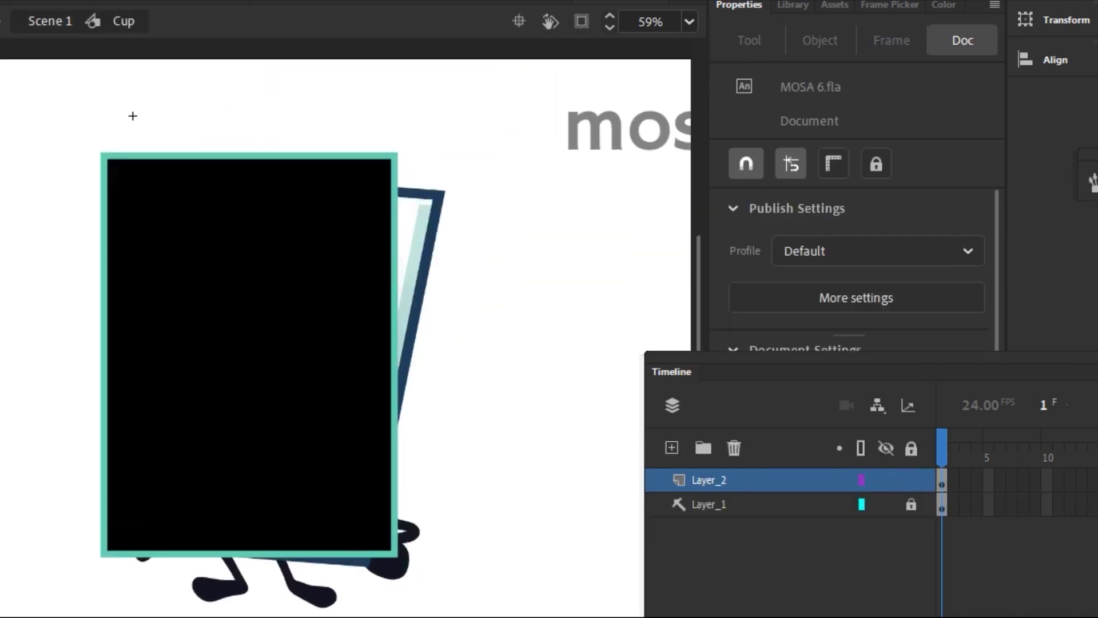
key("ctrl+a")
key("t")
left_click(469, 348)
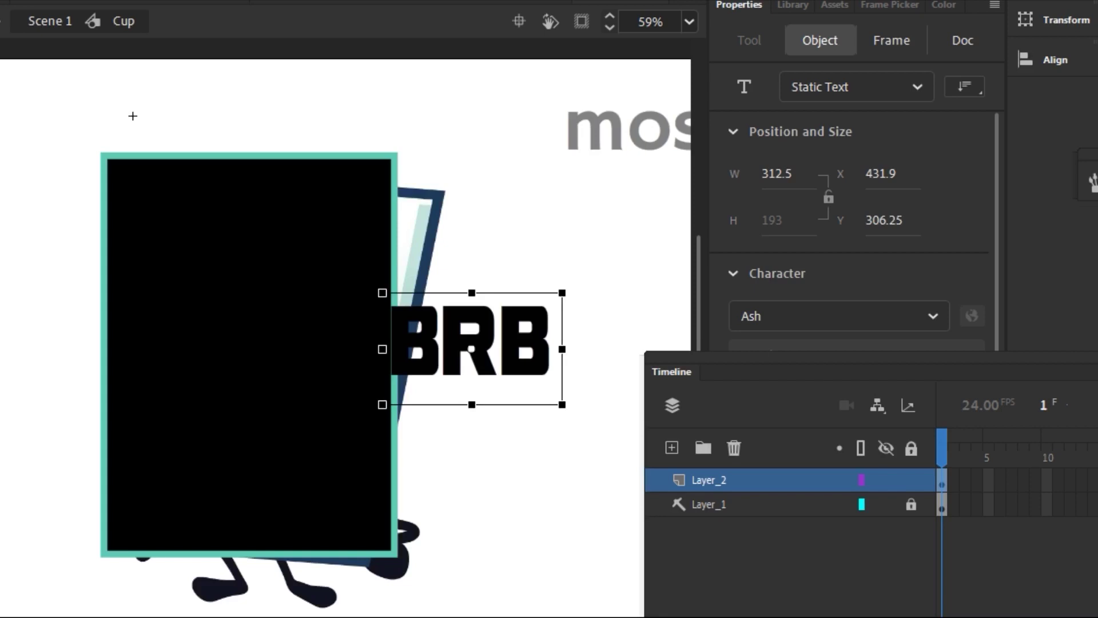
key("Delete")
- Reshape the rectangle into a symmetrical cup about 504 by 692, with both sides tapering toward the base
key("ctrl+a")
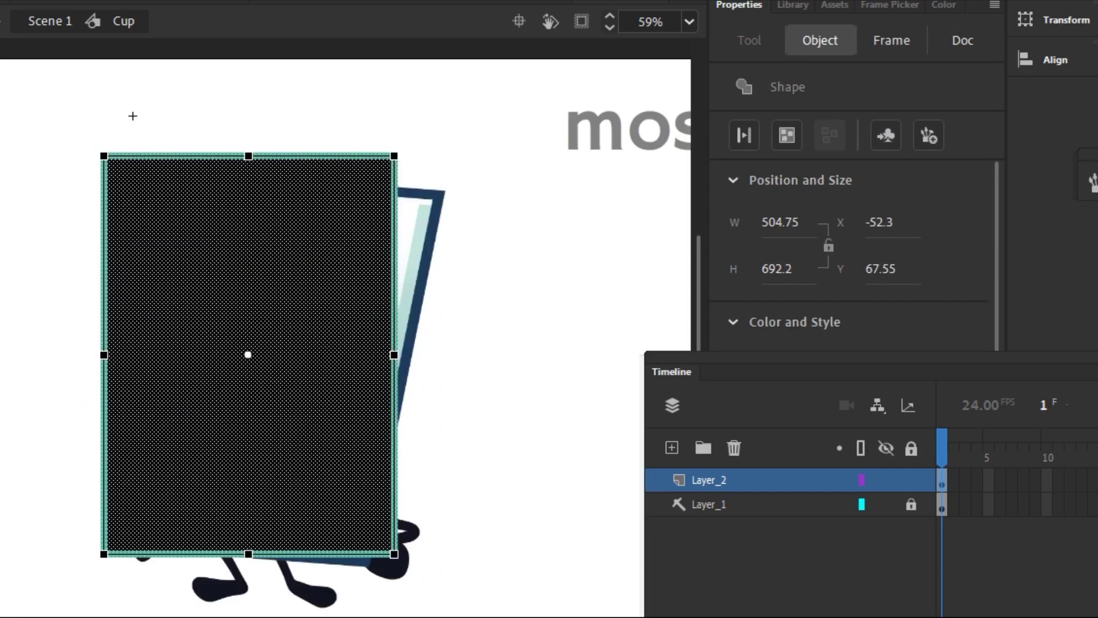
key("ctrl+z")
key("ctrl+z")
key("ctrl+z")
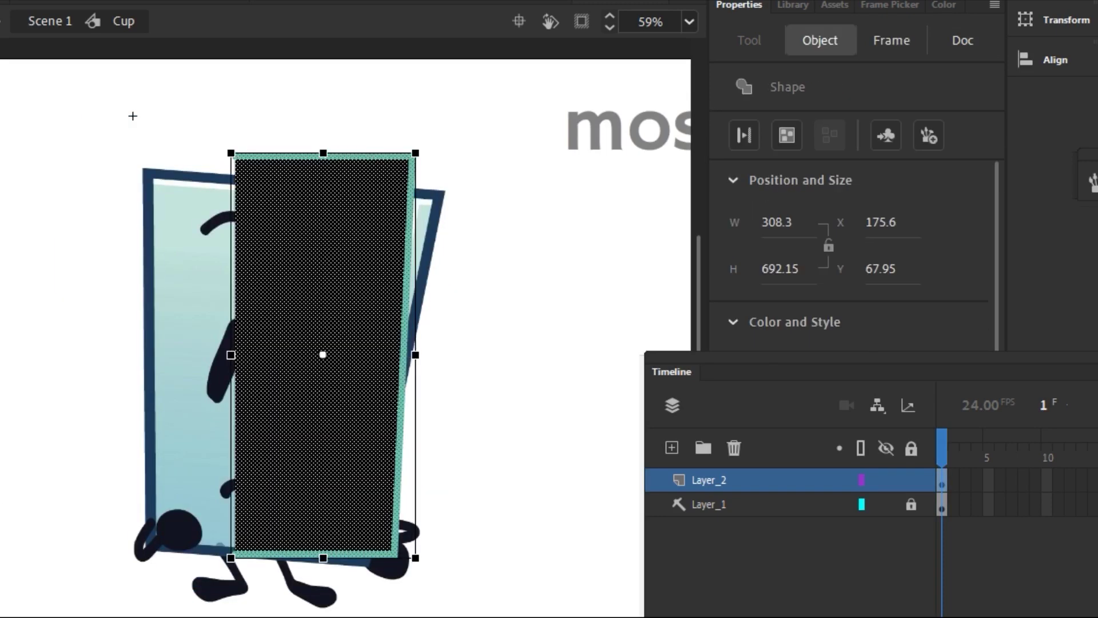
key("ctrl+z")
key("ctrl+z")
key("ctrl+z")
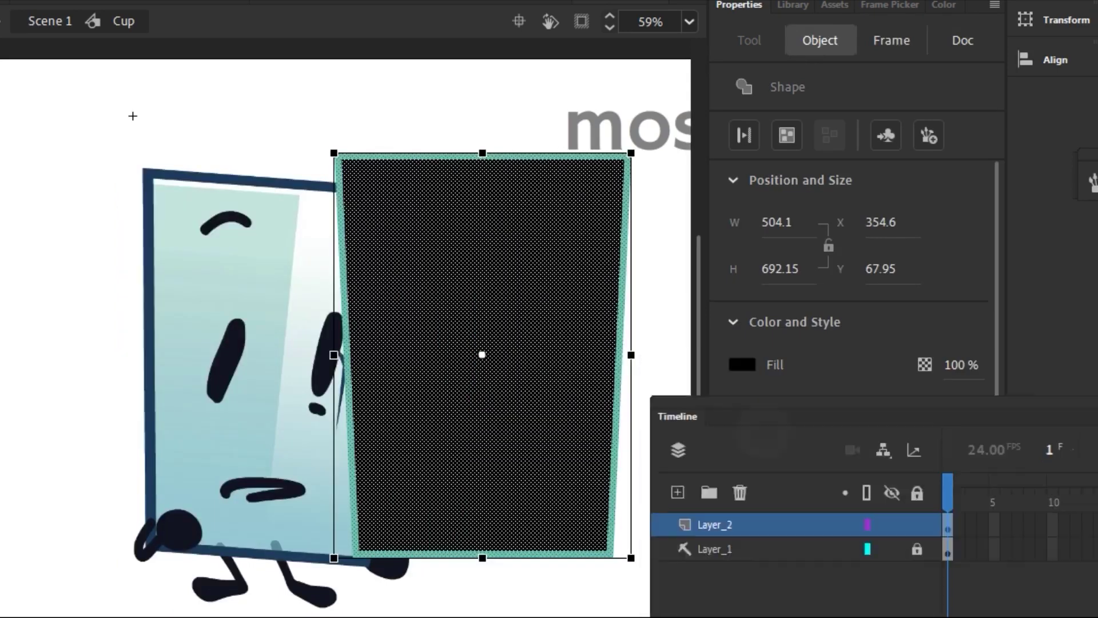
- Recolor the cup with a pale grey-teal fill and a very dark teal outline of size 12
key("ctrl+z")
key("ctrl+z")
key("ctrl+z")
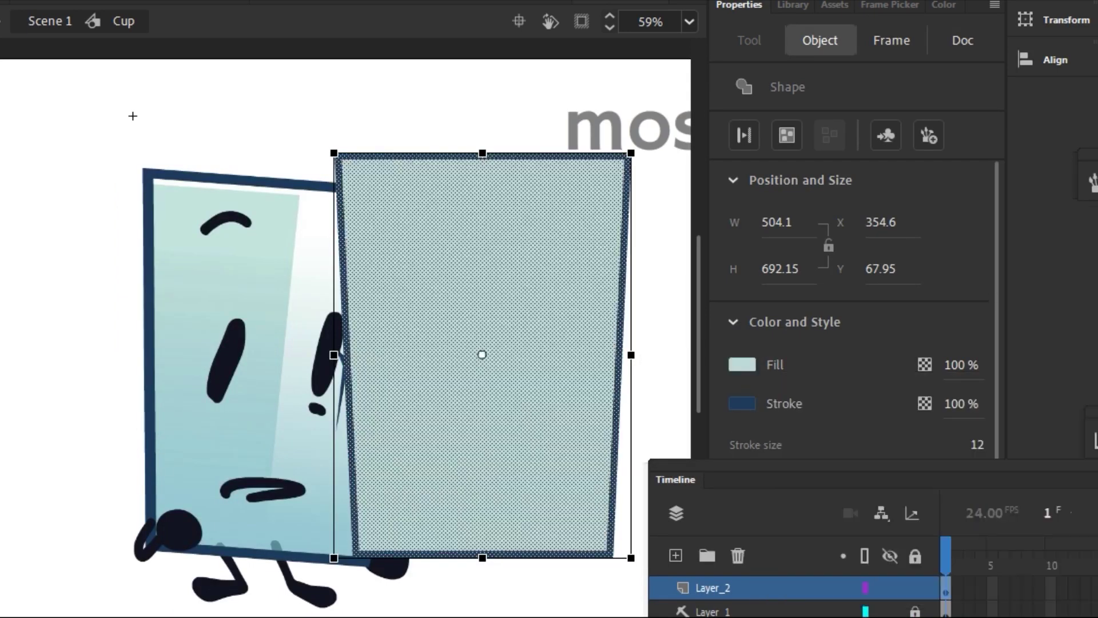
key("ctrl+z")
key("ctrl+z")
key("ctrl+z")
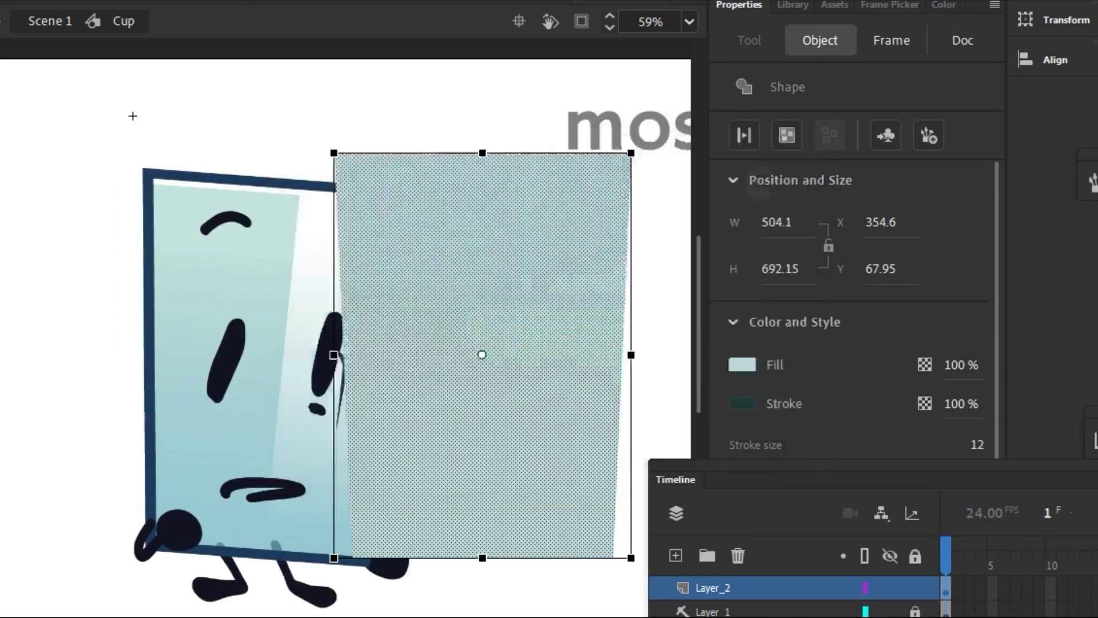
- Divide the cup's interior lengthwise and fill its wide front band with very light cyan as a highlight
key("ctrl+z")
key("ctrl+z")
key("ctrl+z")
left_click_drag(133, 116, 91, 100)
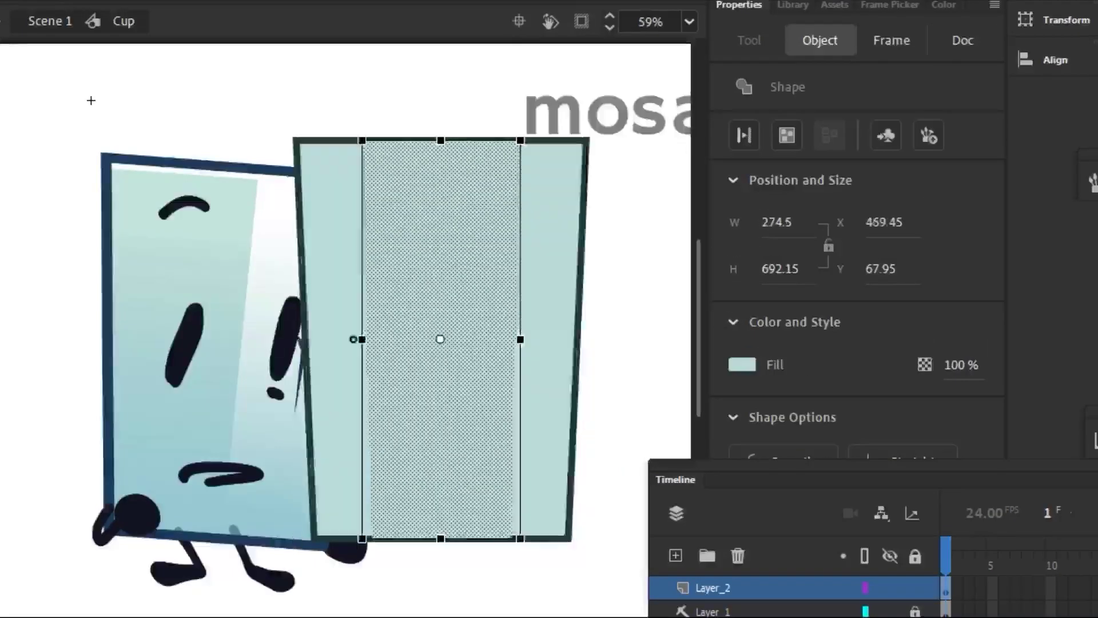
key("ctrl+z")
key("ctrl+z")
key("ctrl+z")
key("ctrl+z")
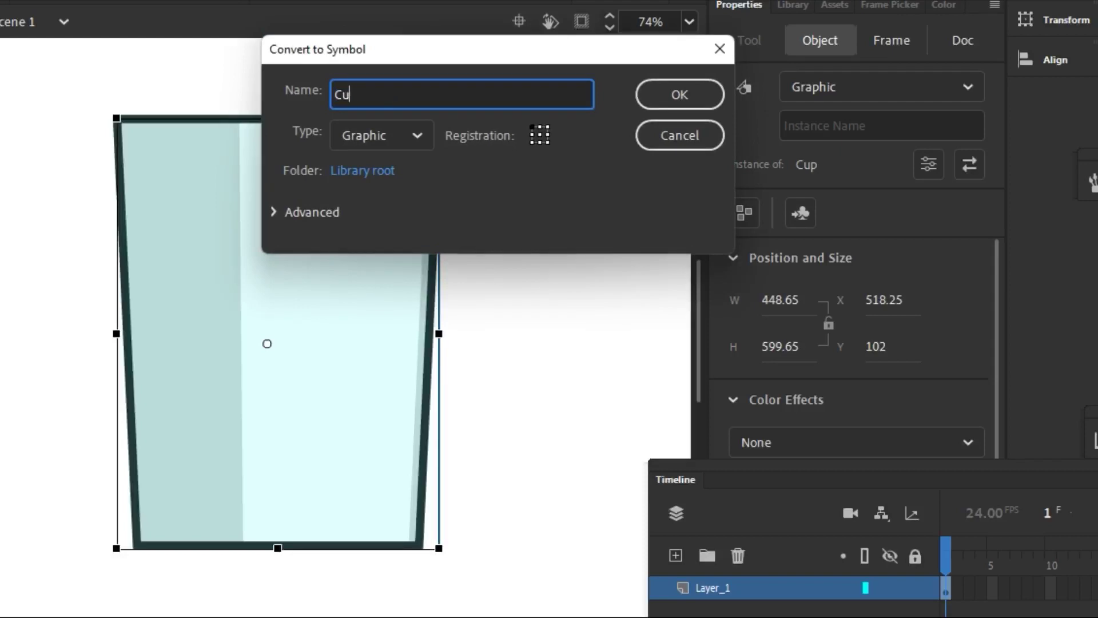
- Convert the shaded cup in Scene 1 to a graphic symbol named "Cup Pose"
type("e")
key("Return")
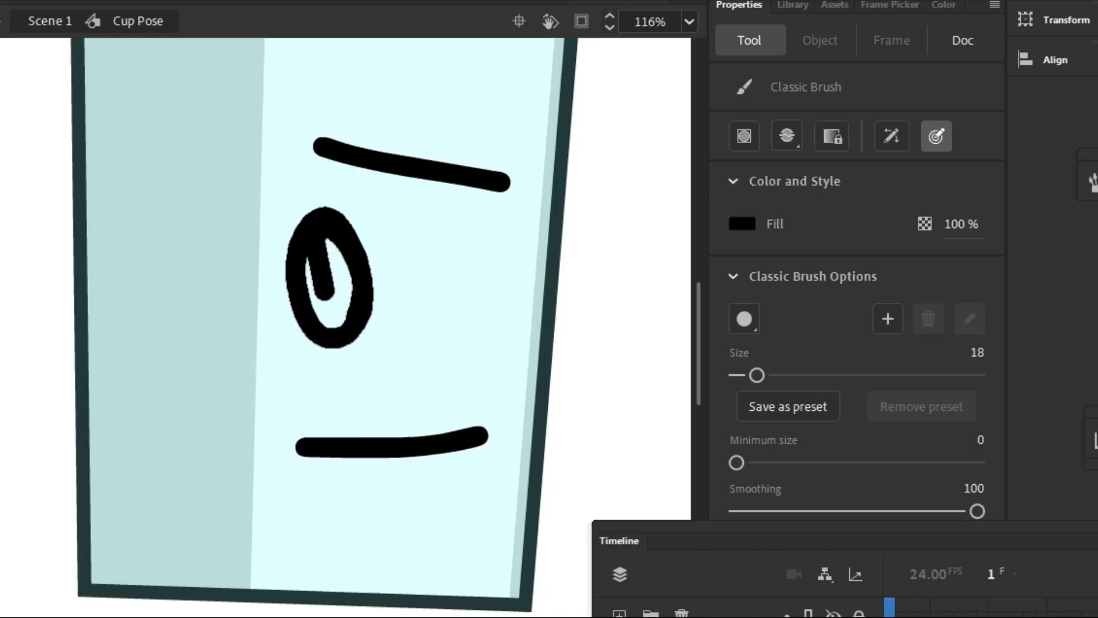
- Fill the cup's eye outline solid black and copy it to make the left eye, removing the mouth line
left_click(330, 277)
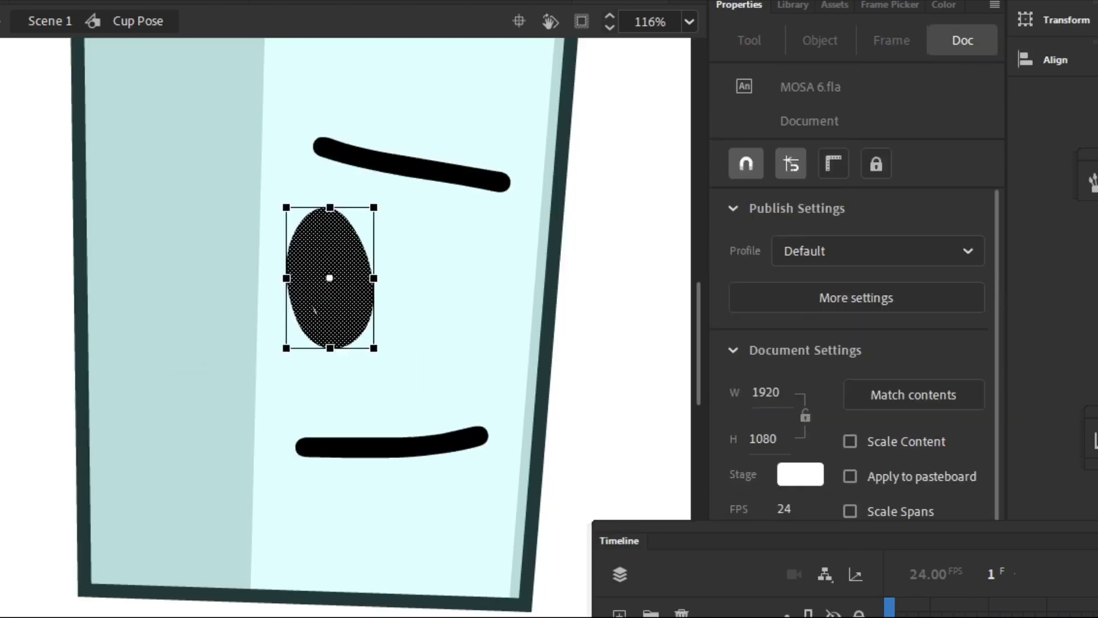
left_click_drag(330, 278, 178, 259)
key("Delete")
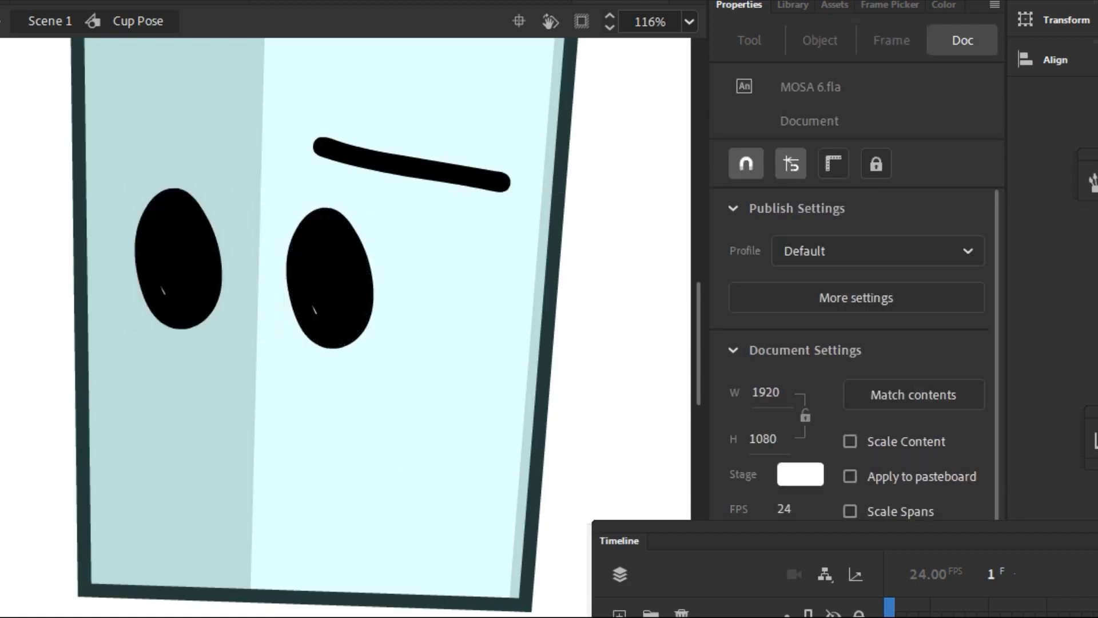
- Paint a short slanted mouth and a bent left eyebrow on the cup with the black size 18 Classic Brush
key("b")
scroll(417, 375, "down", 2)
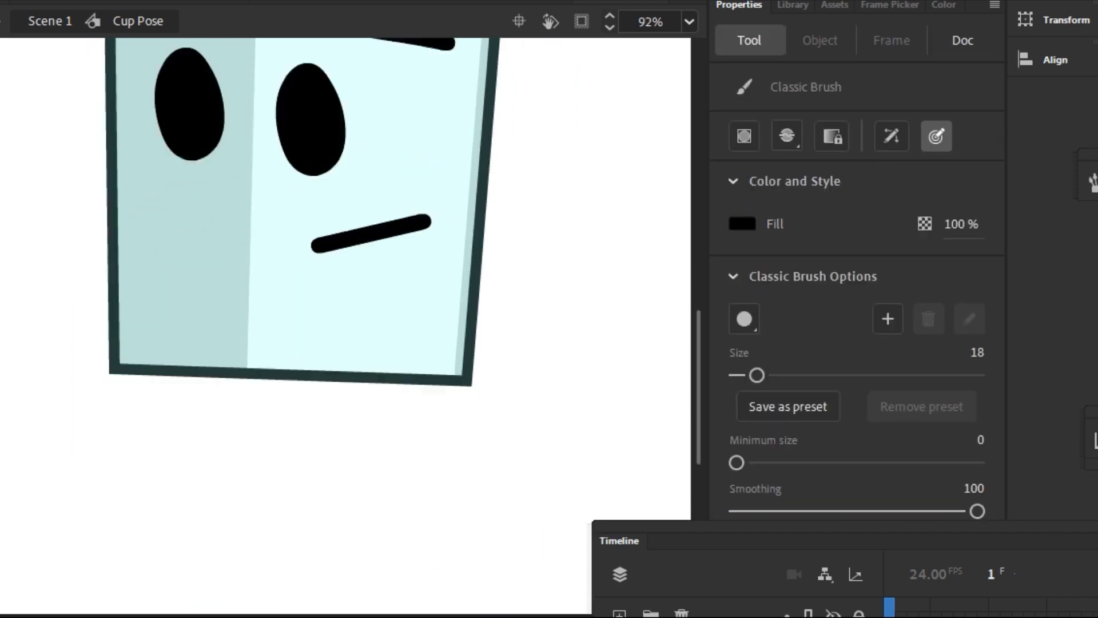
scroll(343, 286, "up", 3)
left_click_drag(161, 127, 226, 76)
key("ctrl+z")
- Draw the cup's black arms and legs, placing the legs and the raised arm on a layer behind the body
left_click_drag(103, 459, 197, 442)
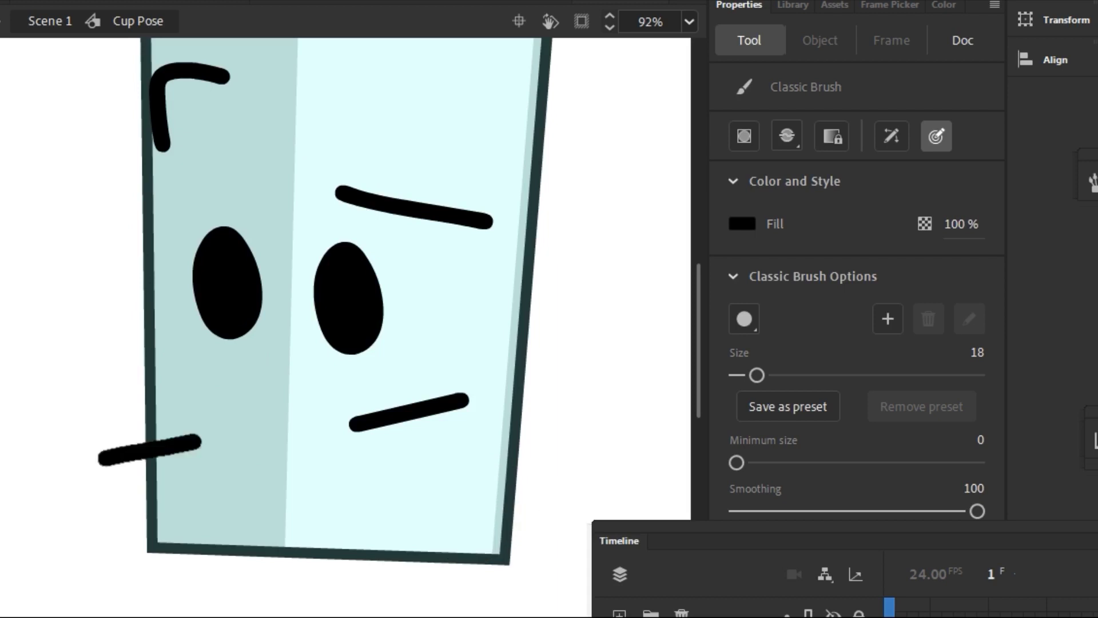
key("ctrl+z")
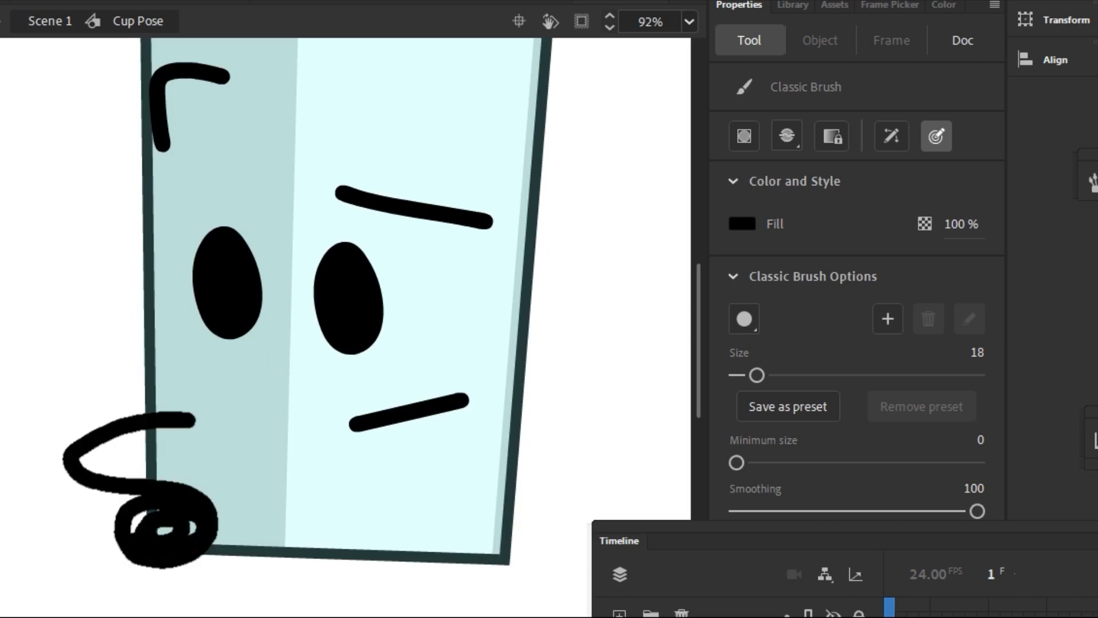
left_click(620, 458)
scroll(306, 303, "down", 3)
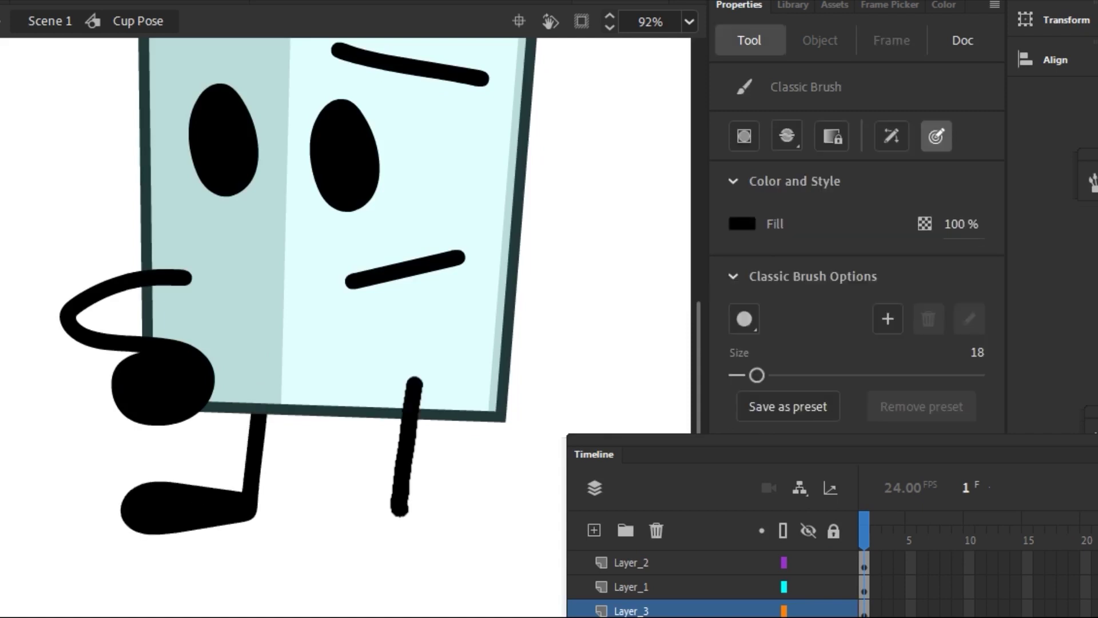
left_click_drag(208, 458, 173, 505)
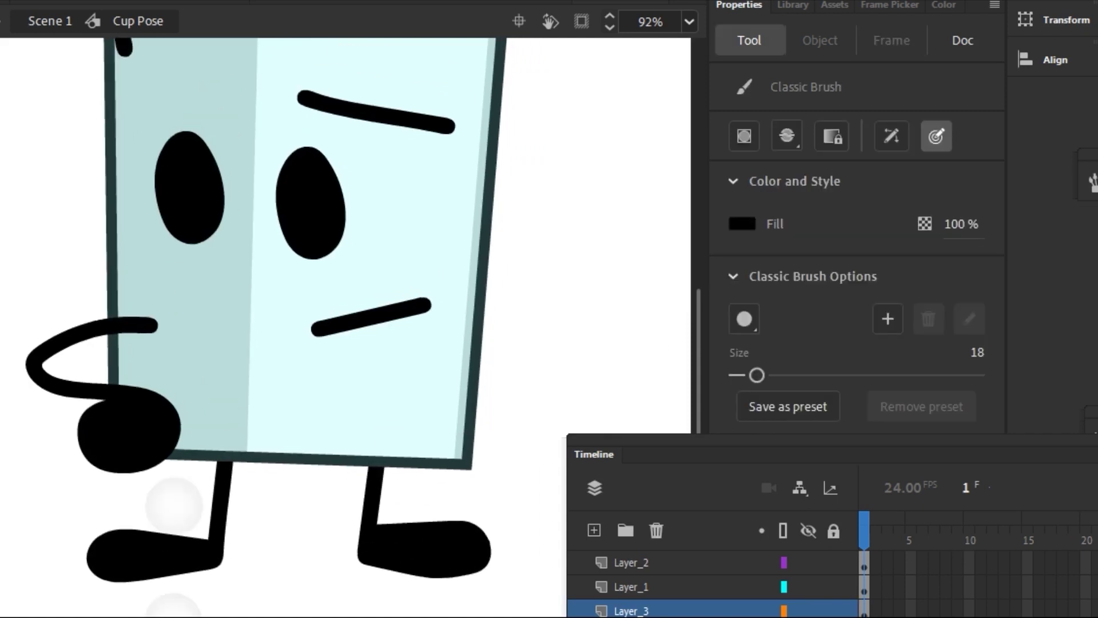
key("k")
left_click(589, 240)
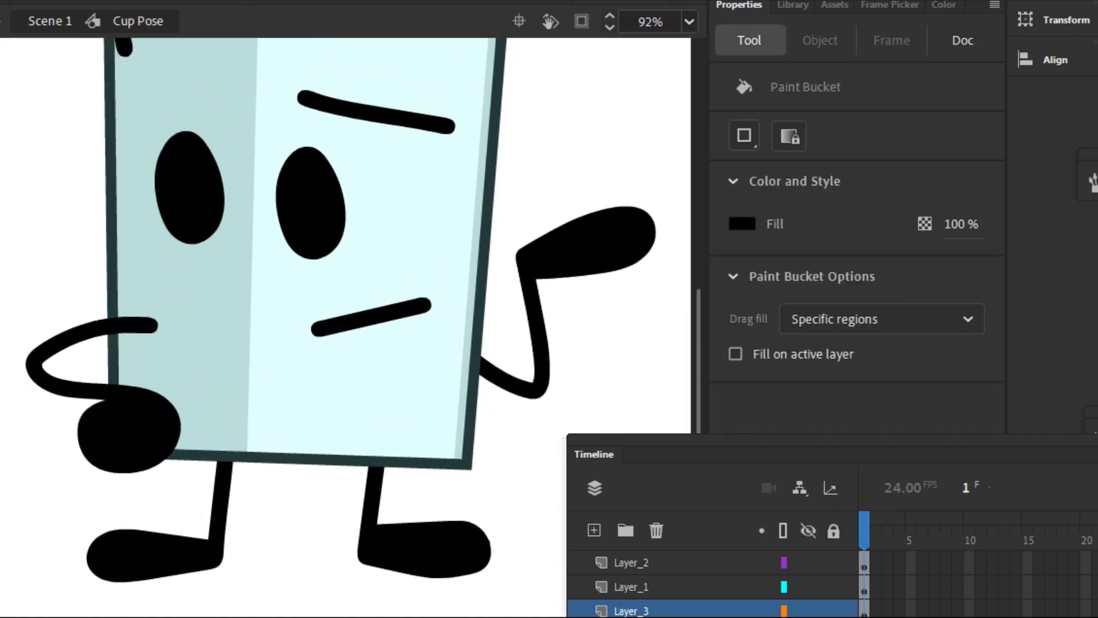
- Replace the cup's right leg with a horizontally flipped copy of the left leg, spaced apart from it under the body
key("v")
left_click(427, 549)
left_click_drag(426, 550, 197, 547)
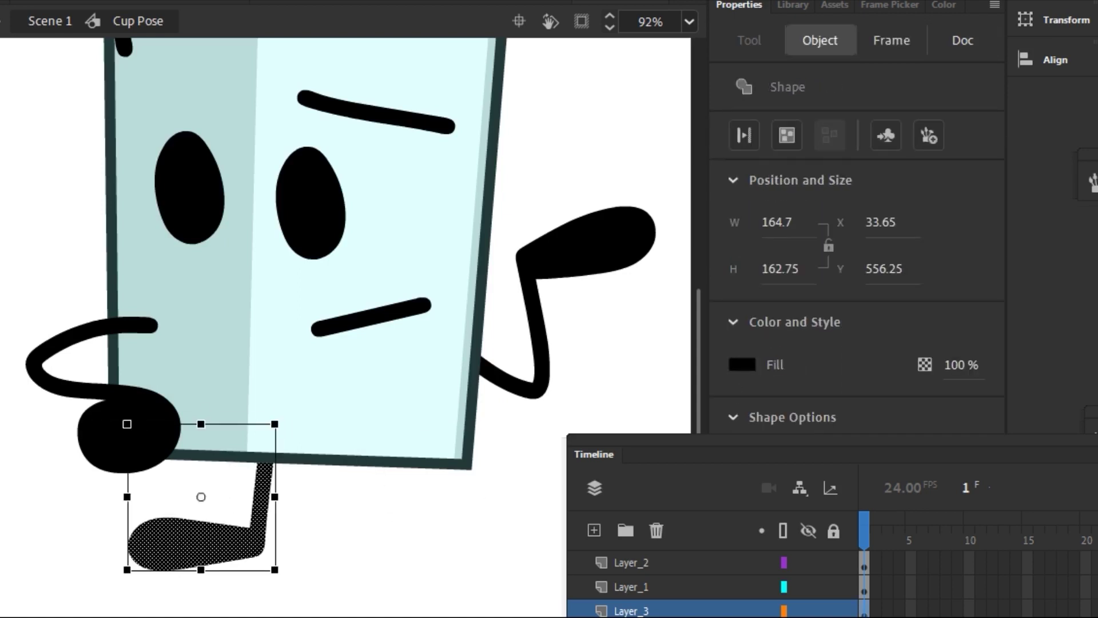
right_click(138, 537)
mouse_move(184, 236)
left_click(517, 444)
left_click(354, 543)
left_click(252, 515)
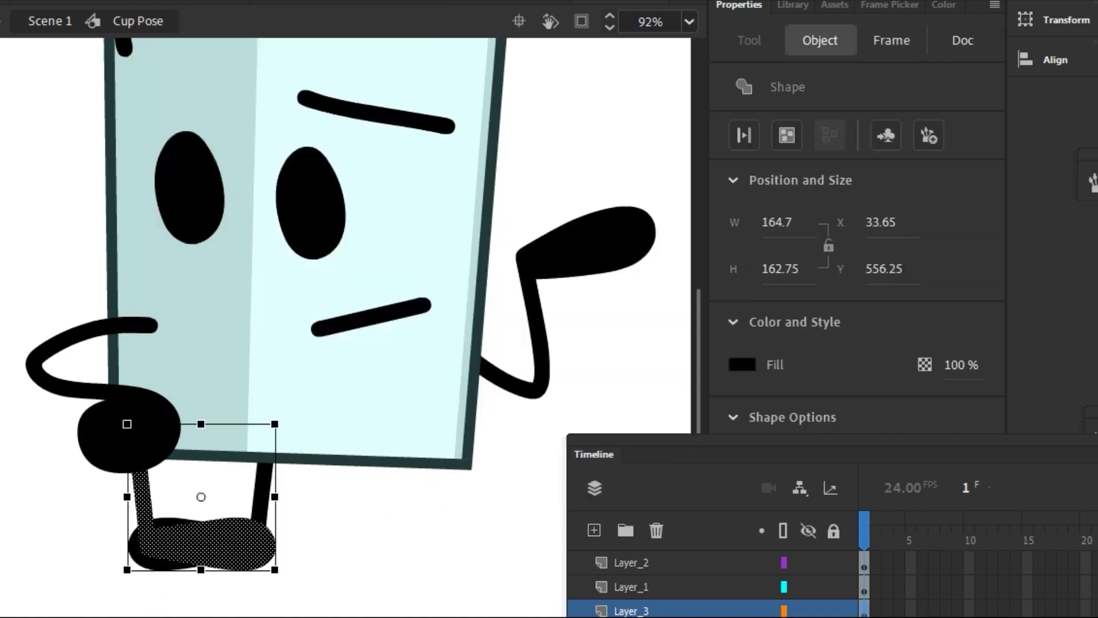
left_click_drag(201, 514, 446, 515)
left_click(172, 543)
- Delete both of the cup's arms
scroll(196, 544, "down", 3)
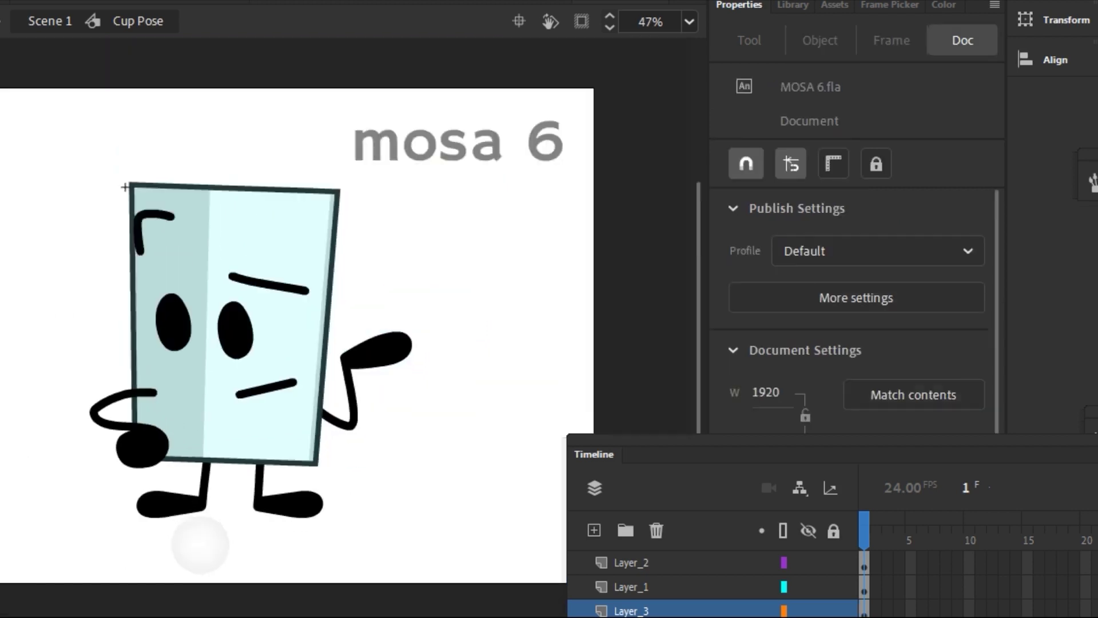
scroll(148, 58, "up", 2)
left_click(544, 309)
key("Delete")
left_click(114, 401)
key("Delete")
- Shift the cup's body together with its eyes, eyebrows and mouth slightly to the right above the legs
left_click(299, 282)
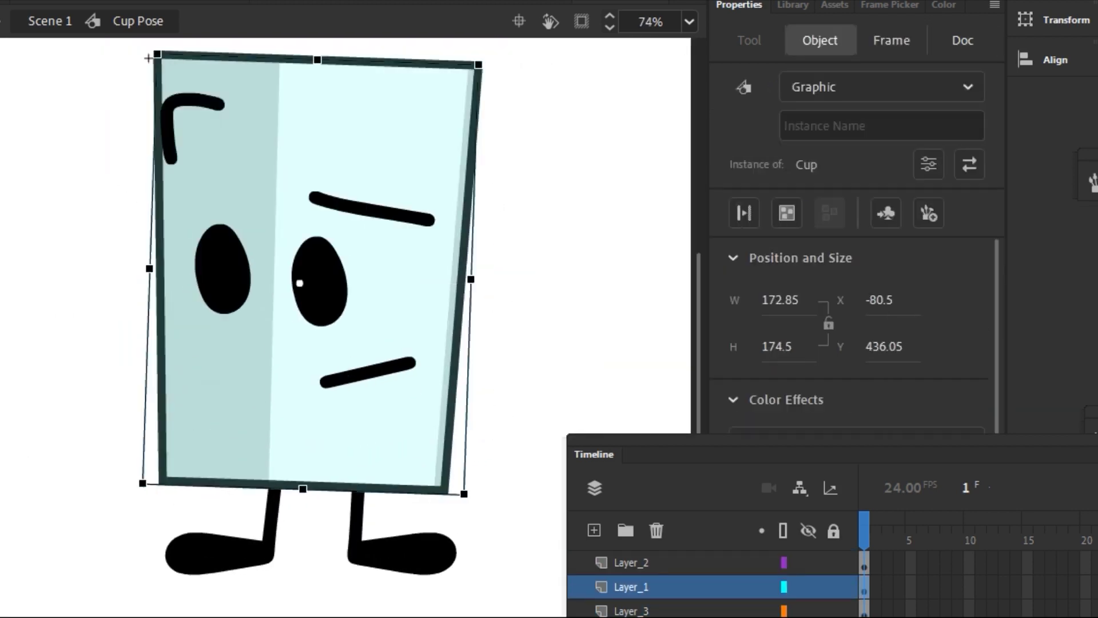
key("ctrl+a")
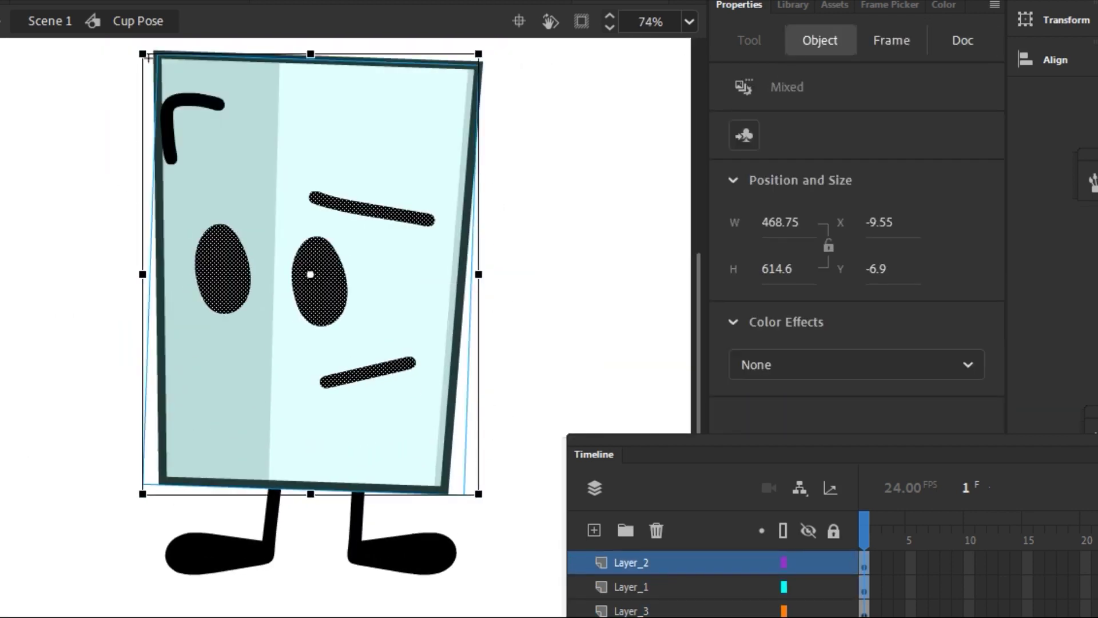
left_click(194, 100)
left_click(224, 269, "shift")
left_click(319, 281, "shift")
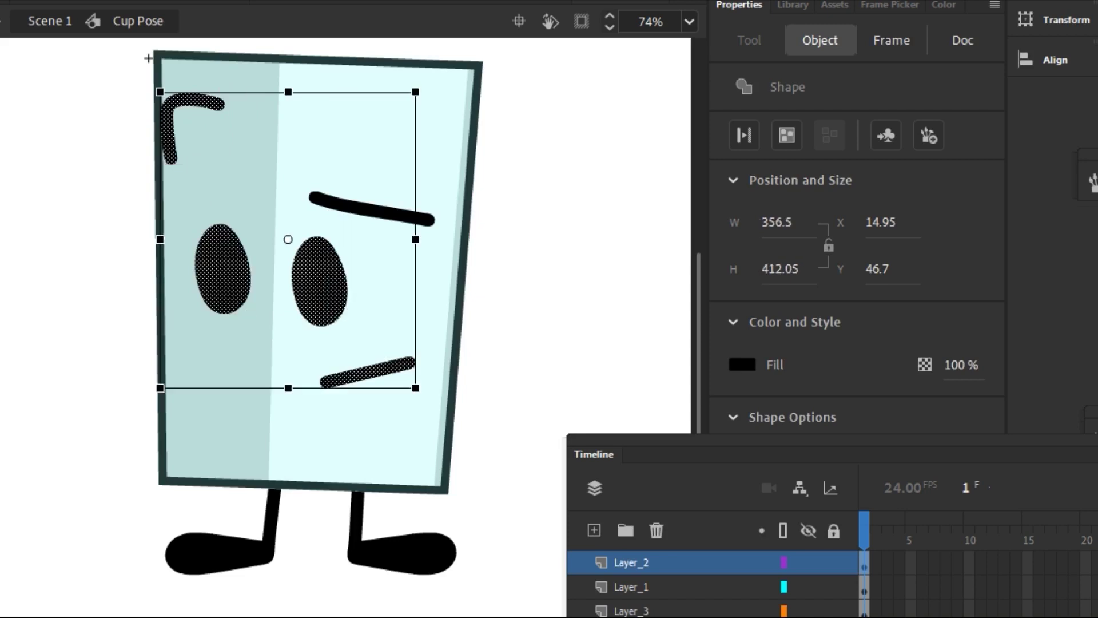
key("ctrl+z")
key("ctrl+z")
key("Escape")
- Redraw the cup's black arms, one curling to a solid fist at its lower corner and one bent outward with a filled hand
key("b")
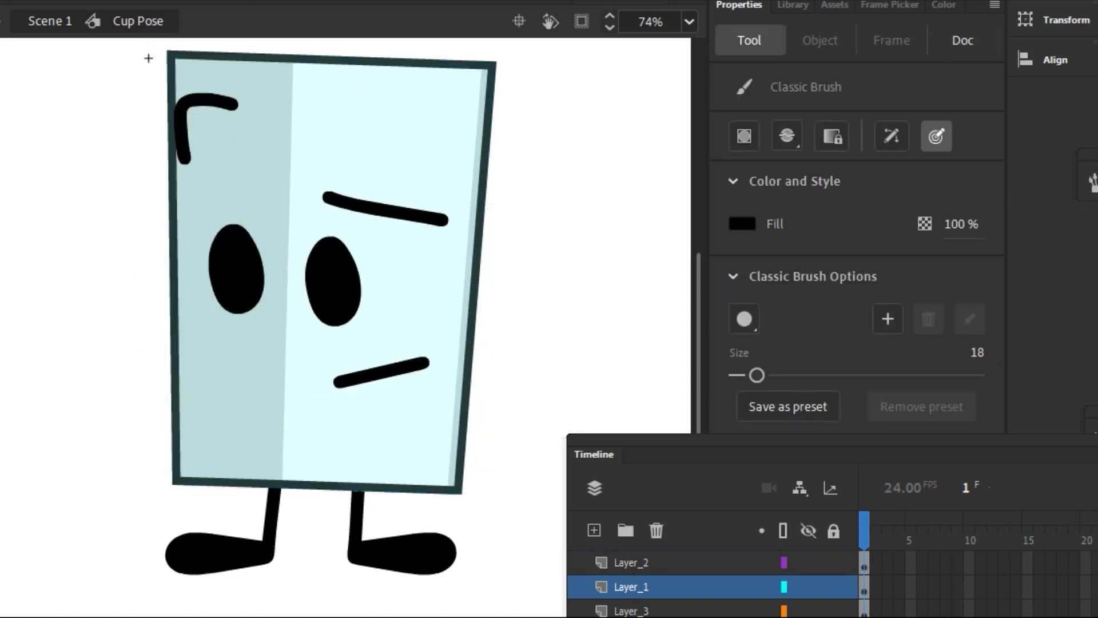
scroll(211, 507, "up", 1)
left_click_drag(200, 489, 194, 384)
left_click_drag(629, 443, 687, 542)
left_click(628, 541)
key("Escape")
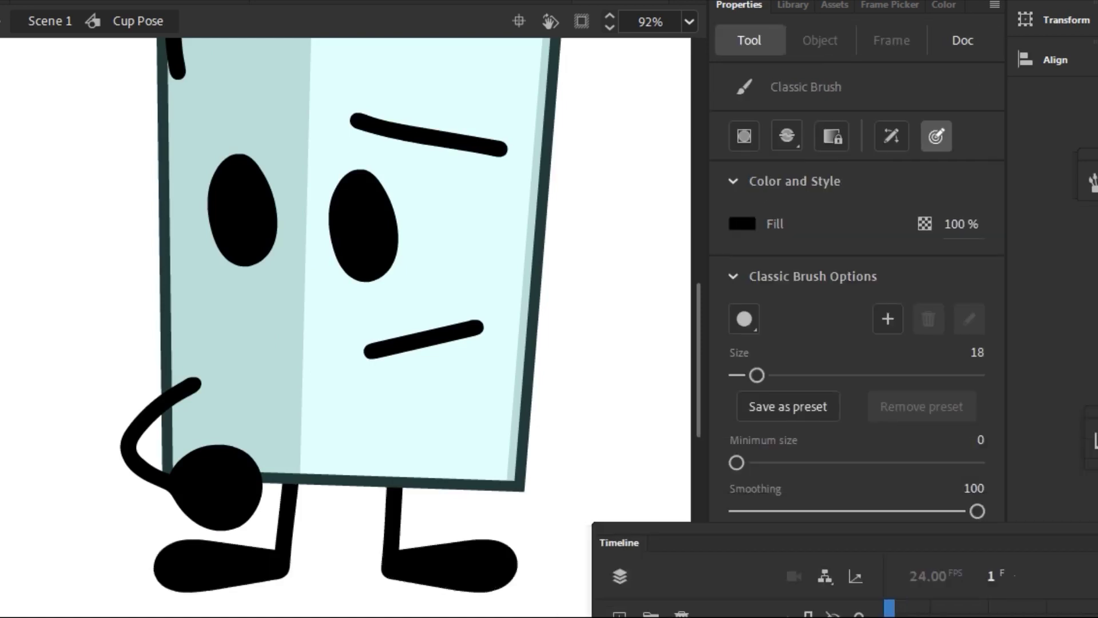
key("k")
left_click(587, 369)
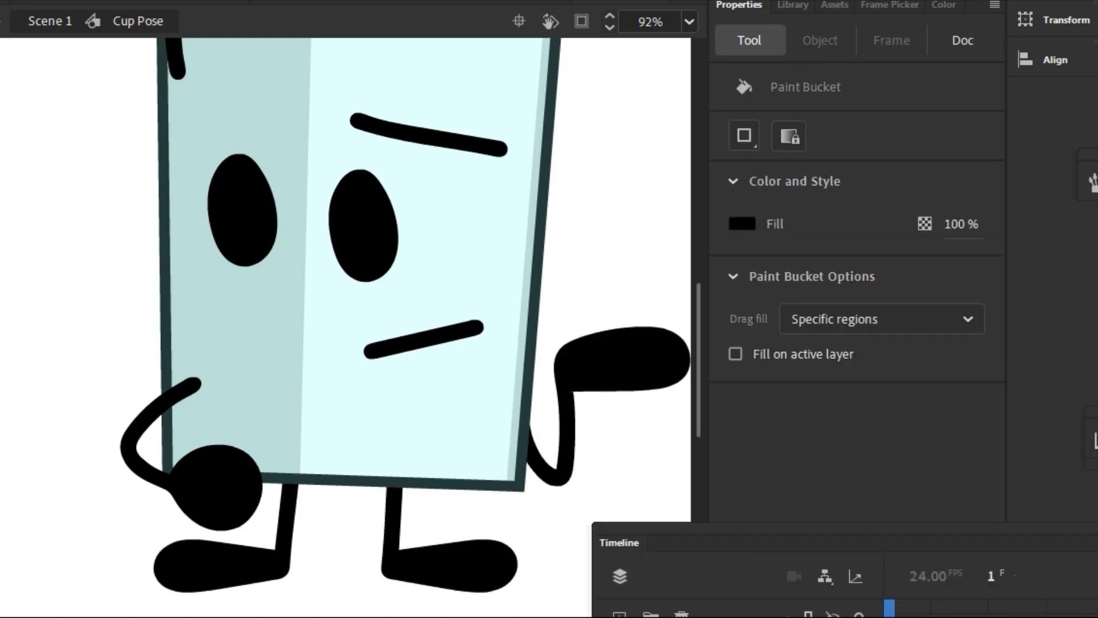
- Return to Scene 1 and move the Cup Pose symbol below the stage beside the other finished characters
key("v")
key("ctrl+e")
left_click_drag(254, 305, 253, 497)
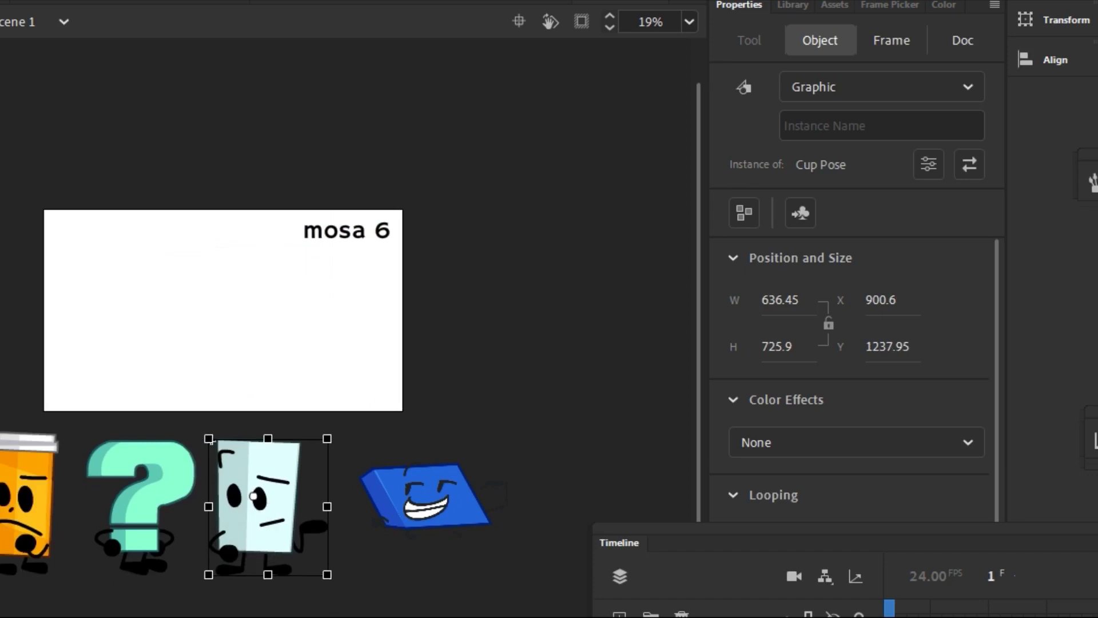
- Place the blue parallelogram reference picture on the stage and convert it to a graphic symbol named "Parallelogram", opened for editing
scroll(197, 284, "up", 3)
mouse_move(426, 495)
left_mouse_down()
mouse_move(197, 285)
mouse_move(135, 238)
mouse_move(103, 245)
left_mouse_up()
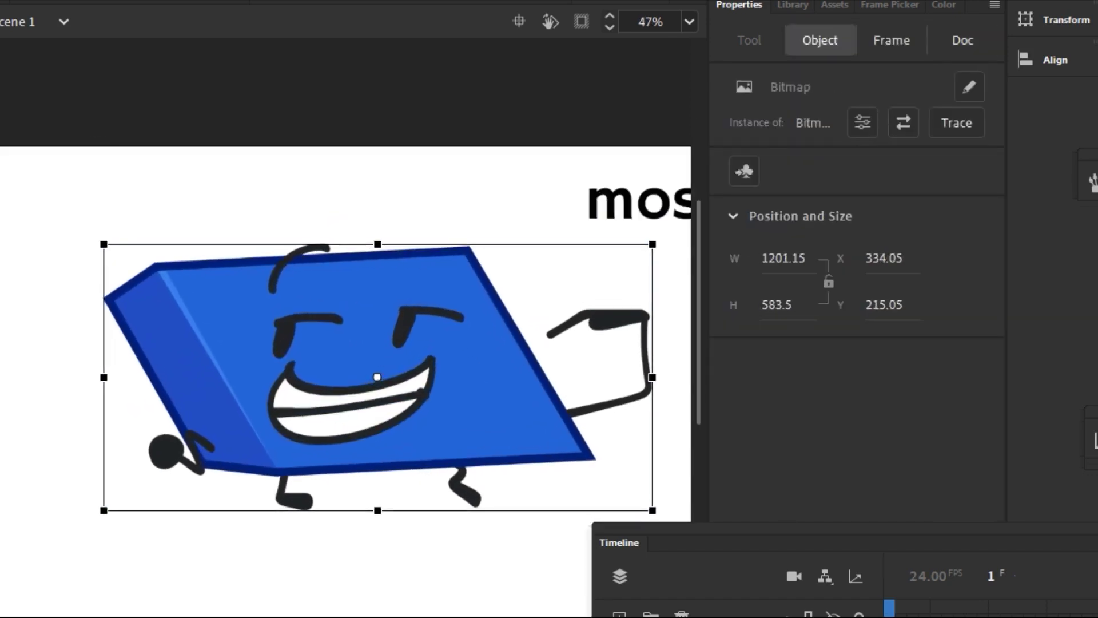
key("F8")
type("Parallelogram")
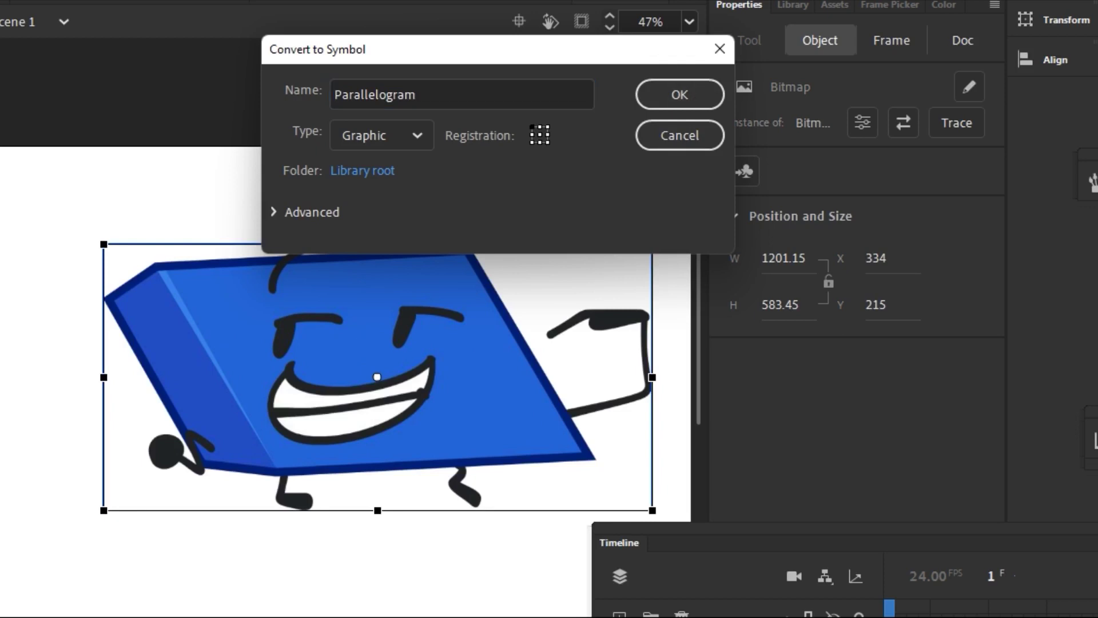
key("Return")
key("ctrl+e")
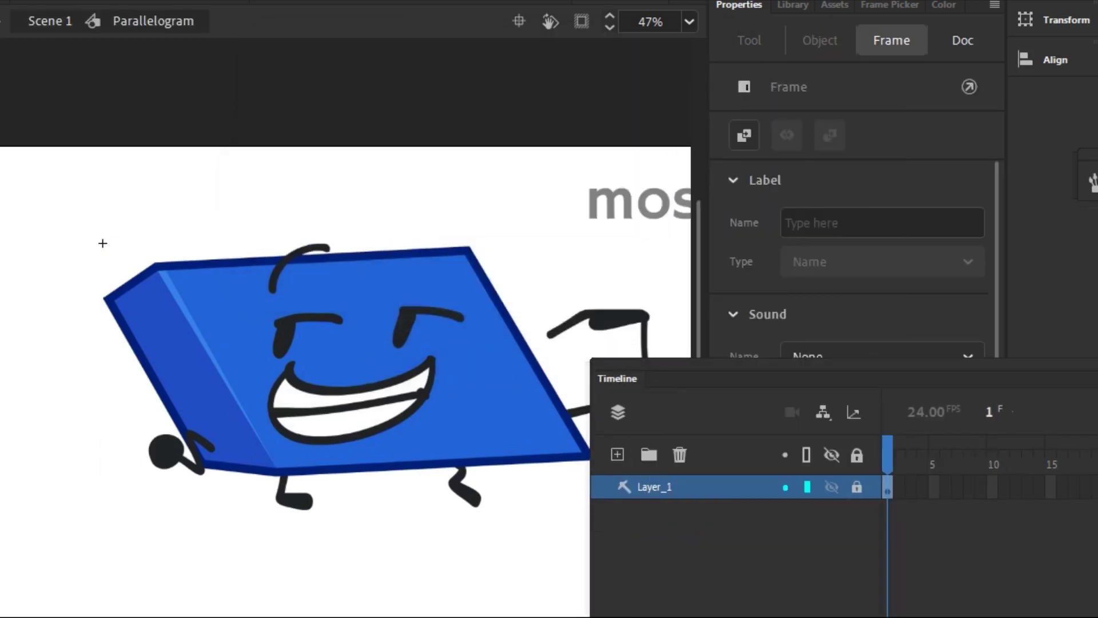
- Draw a black rectangle with a size 12 outline over the reference, skew it into a slanted shape and duplicate it sideways
key("r")
mouse_move(192, 223)
left_mouse_down()
mouse_move(595, 426)
mouse_move(599, 463)
left_mouse_up()
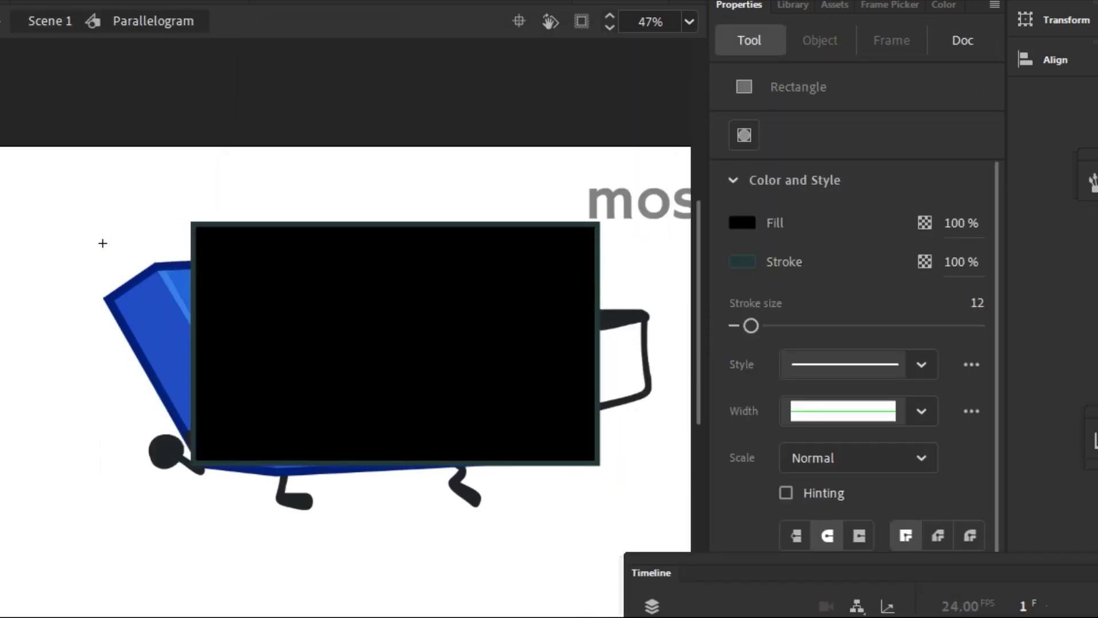
key("q")
left_click(245, 257)
left_click_drag(394, 223, 329, 254)
left_click(243, 439)
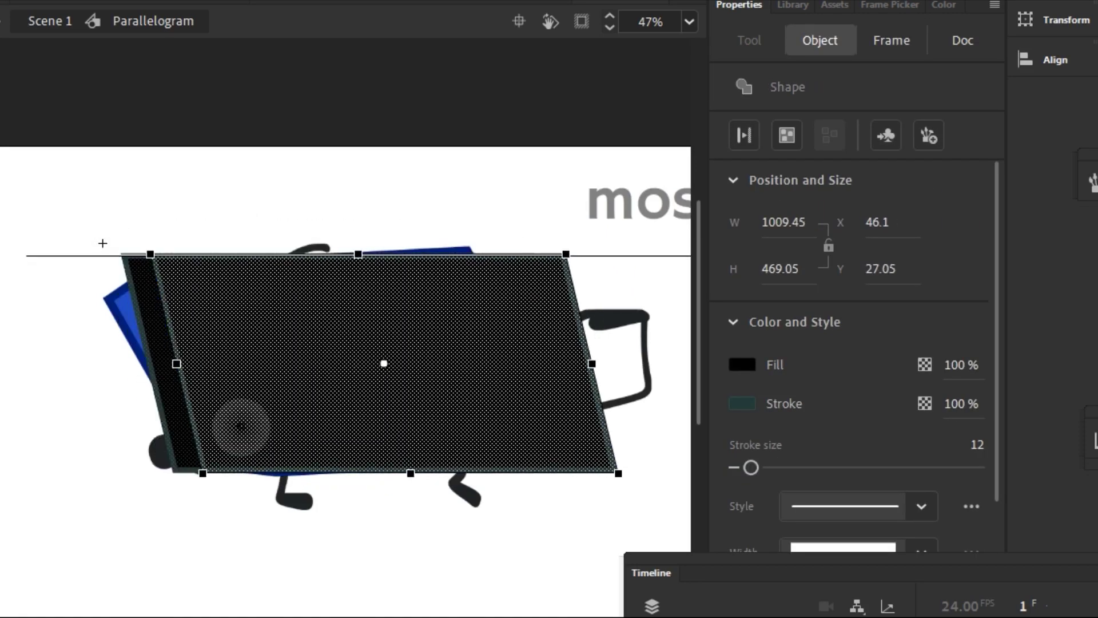
- Undo the offset duplicate and divide the black parallelogram with a line parallel to its slanted left edge
key("ctrl+z")
key("ctrl+z")
key("ctrl+z")
key("ctrl+z")
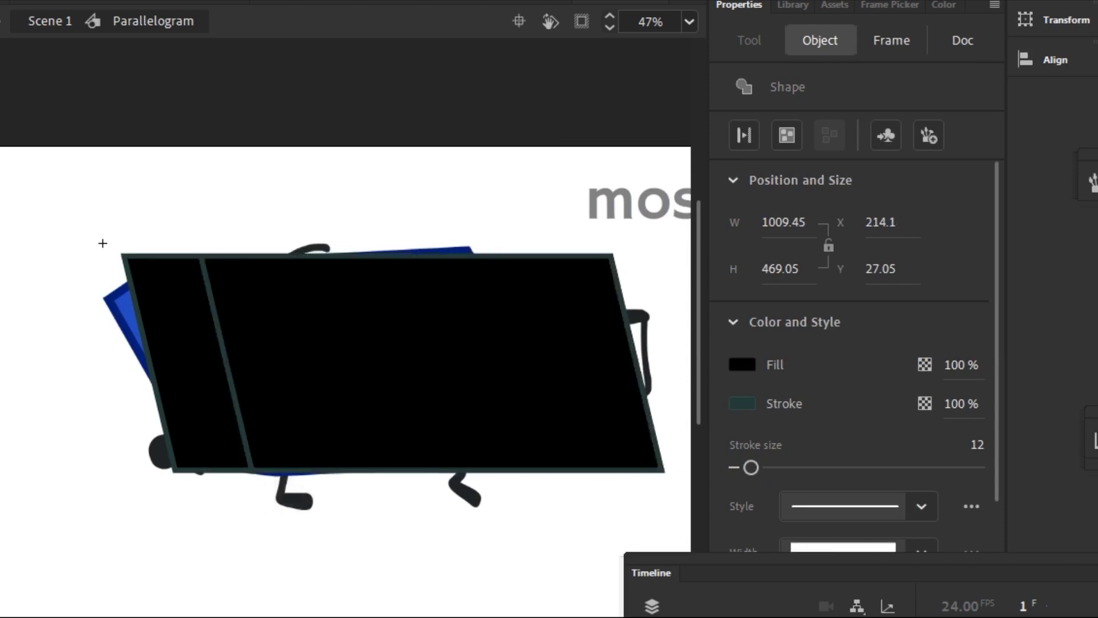
key("ctrl+z")
key("ctrl+z")
key("ctrl+z")
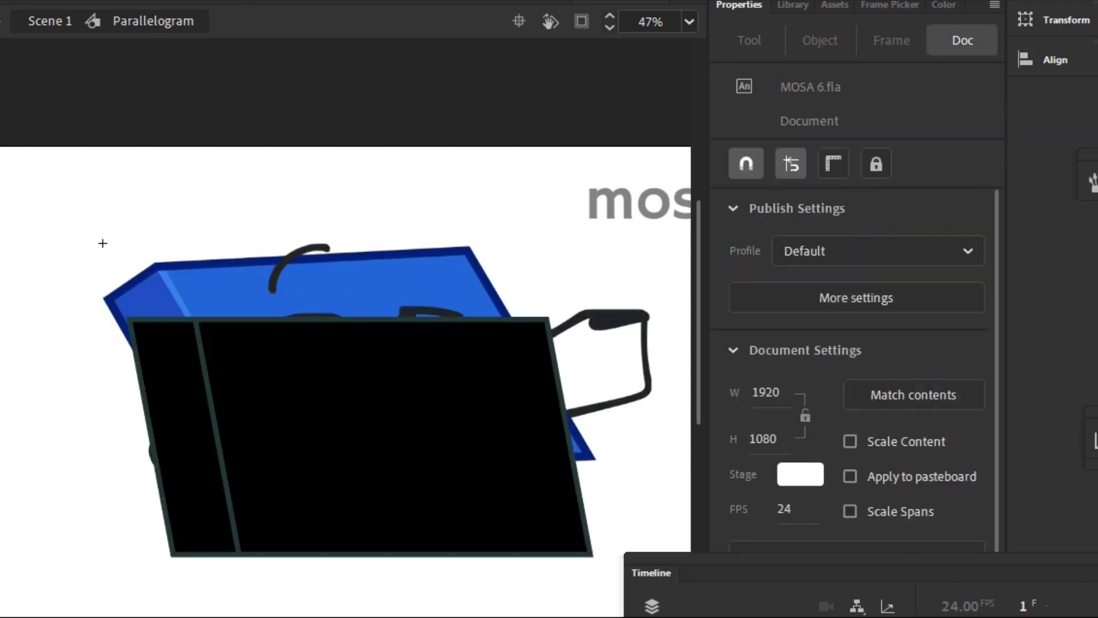
- Add a slanted line across the narrow side band and fill the band and the wide front face royal blue
key("k")
scroll(155, 405, "up", 2)
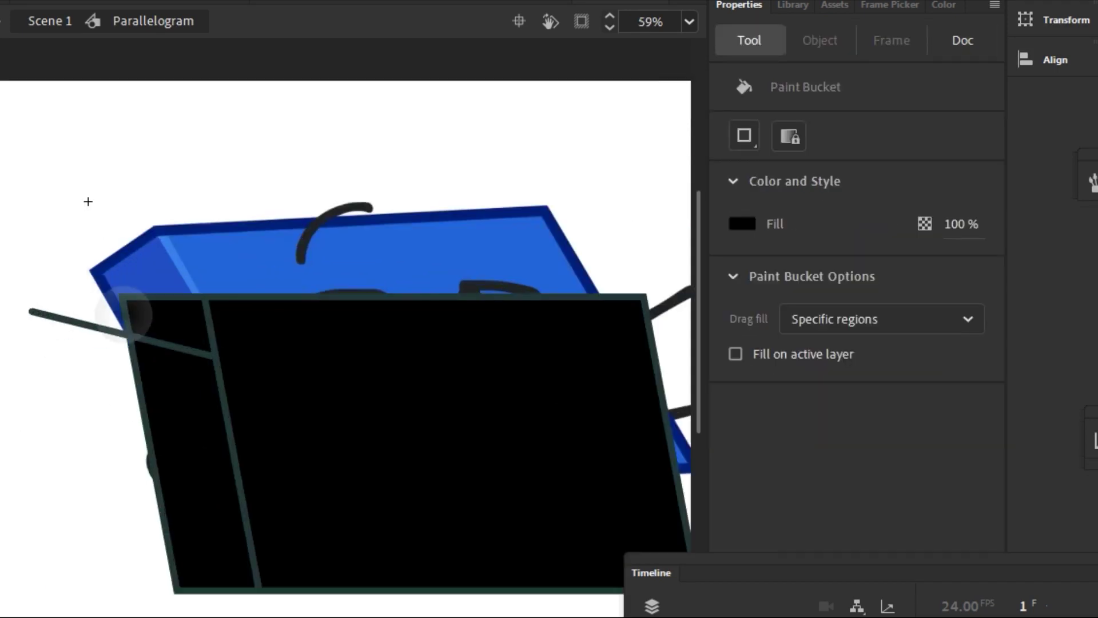
left_click(742, 223)
left_click(989, 321)
left_click(278, 417)
left_click(183, 457)
left_click(742, 223)
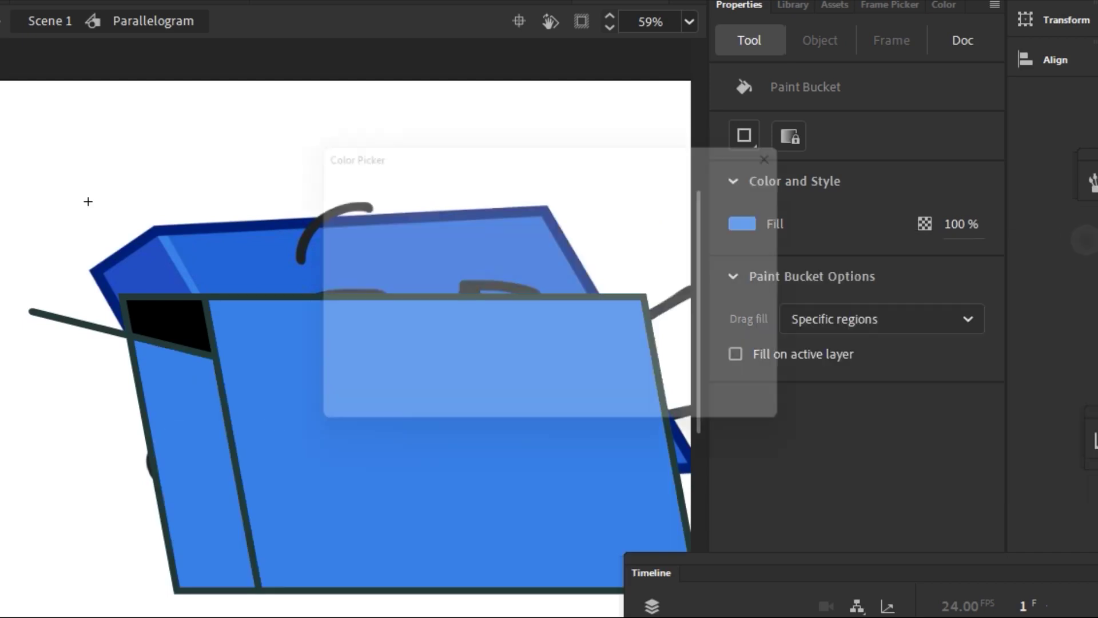
left_click(761, 164)
left_click(774, 189)
left_click(475, 430)
- Fill the side band's lower part dark blue (#101EA3) and its upper part royal blue, removing the slanted line between them
left_click(742, 223)
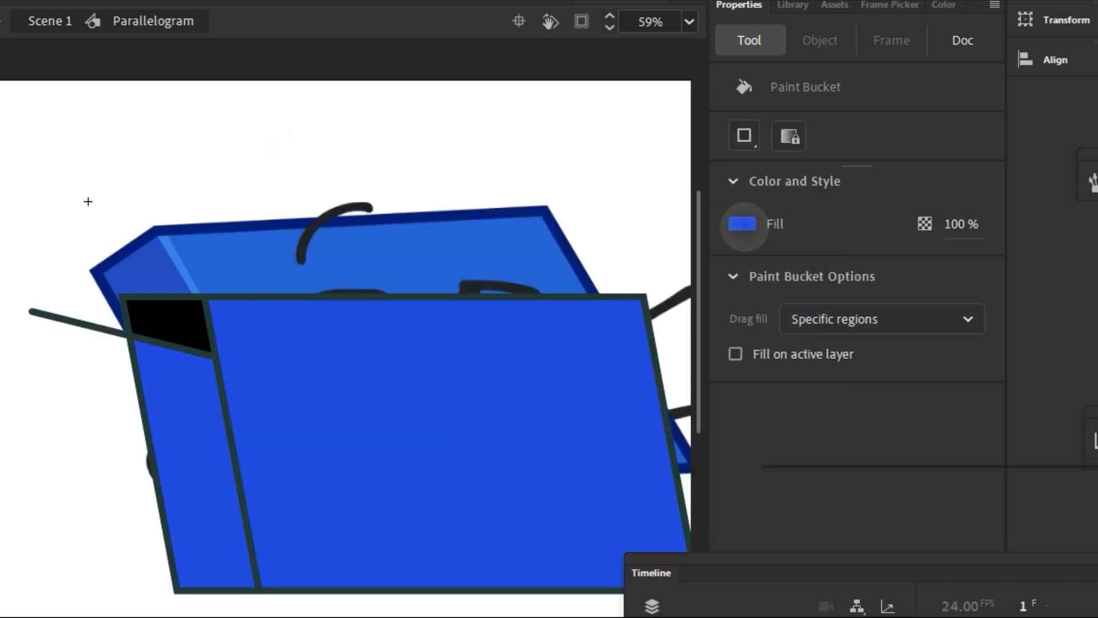
left_click(760, 164)
left_click(765, 191)
left_click(183, 457)
left_click(742, 223)
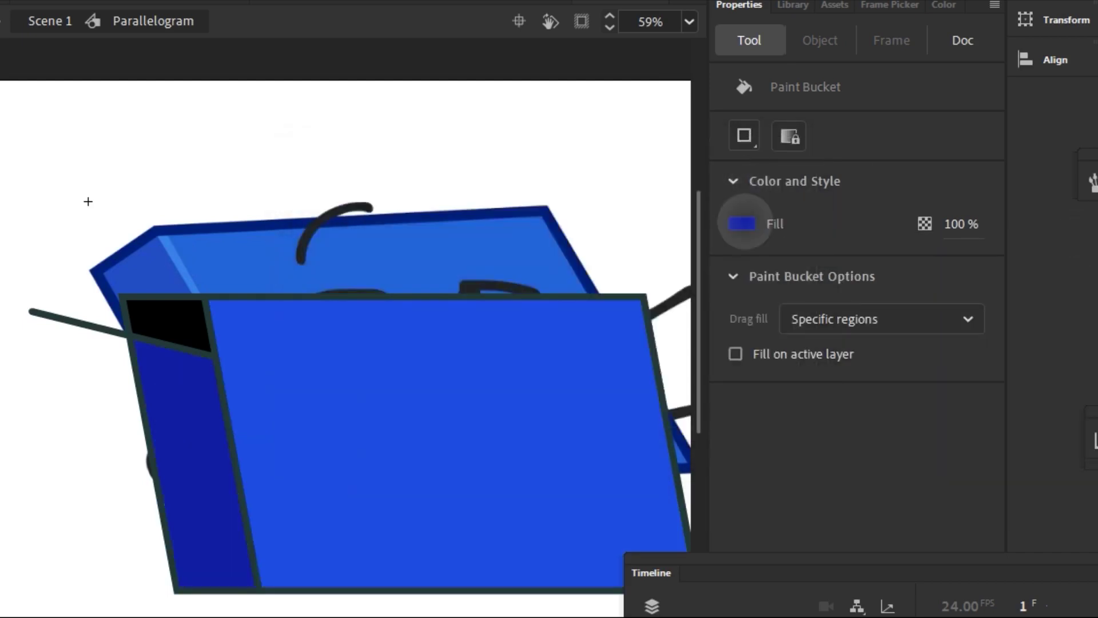
key("q")
left_click(171, 346)
left_click(88, 201)
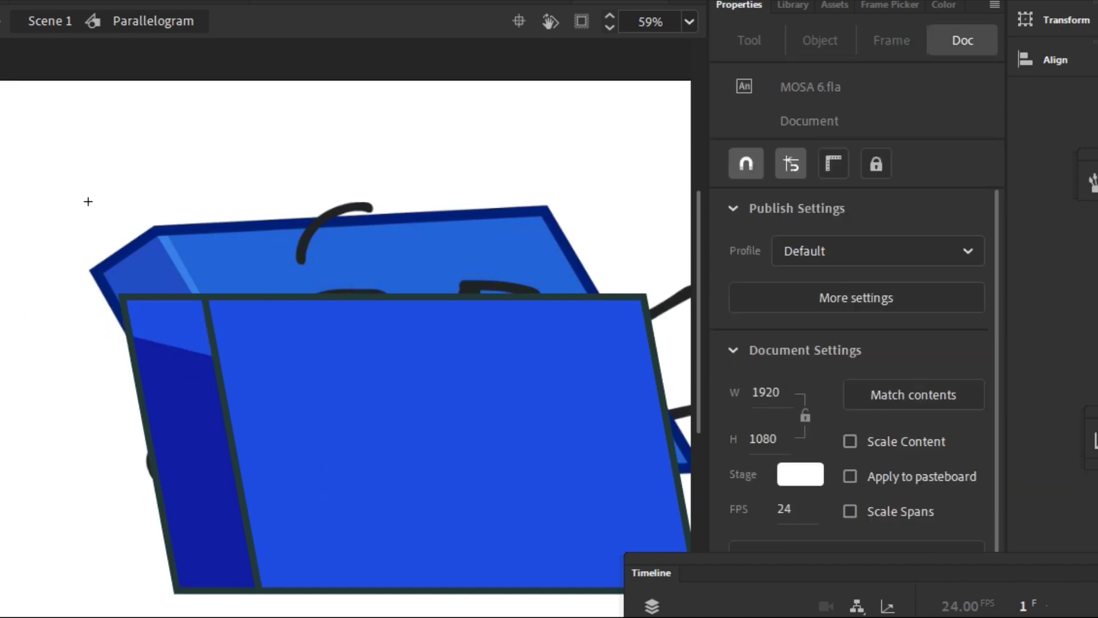
- Recolor all outlines of the parallelogram very dark navy blue
double_click(411, 444)
left_click(742, 365)
left_click(1090, 384)
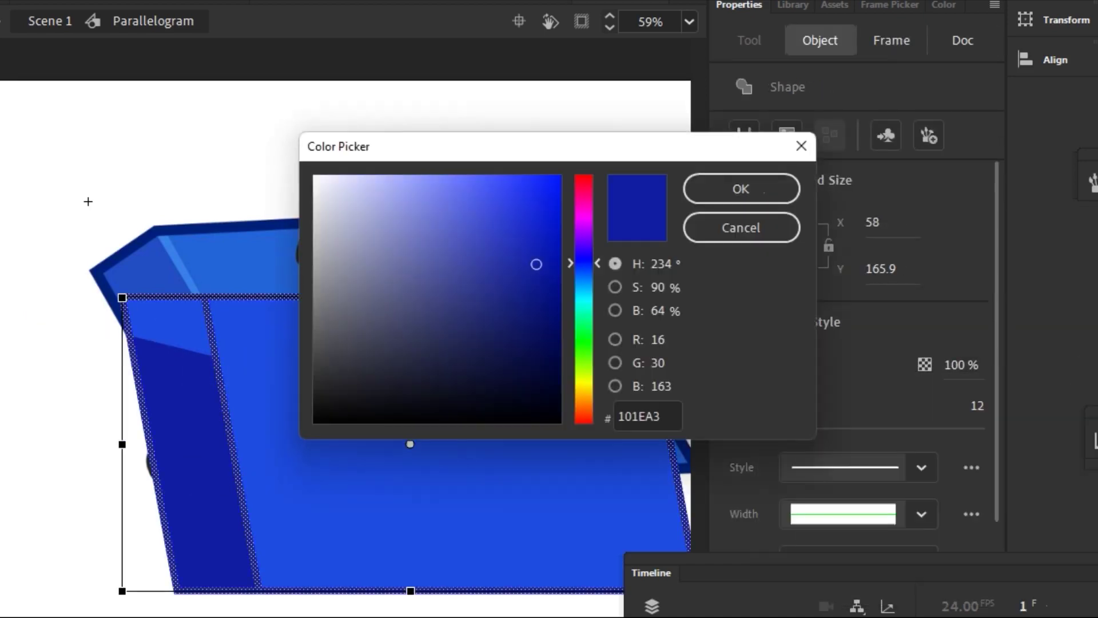
left_click(741, 189)
- Delete the divider line beside the dark band and level the band's upper edge
left_click(172, 458)
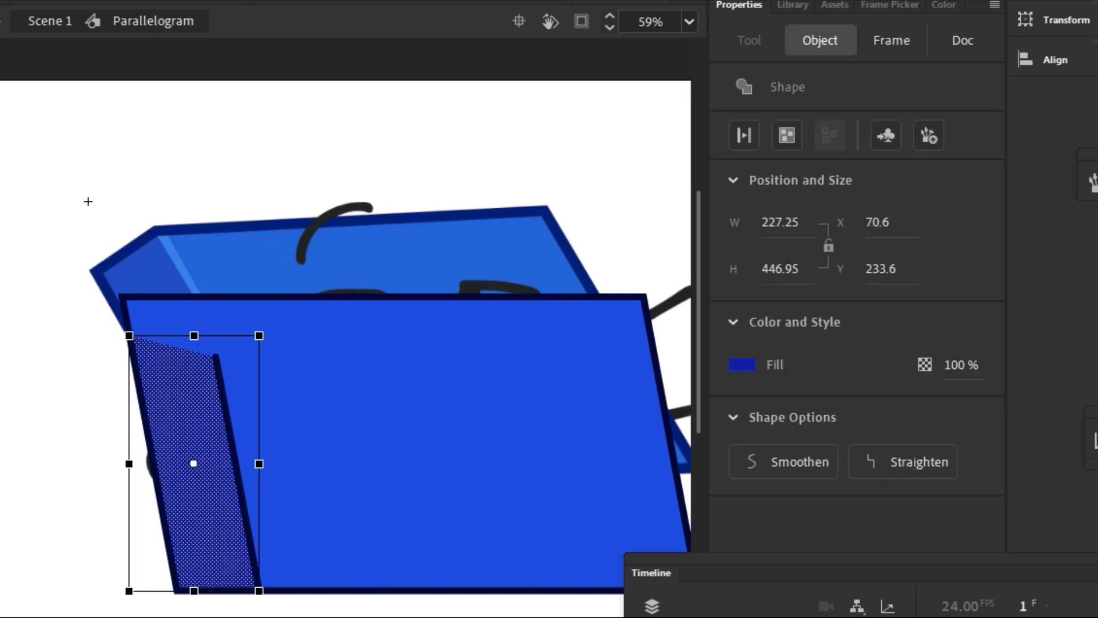
left_click(238, 474)
left_click(88, 201)
- Skew the whole blue parallelogram further to a width of about 1085
scroll(207, 335, "down", 3)
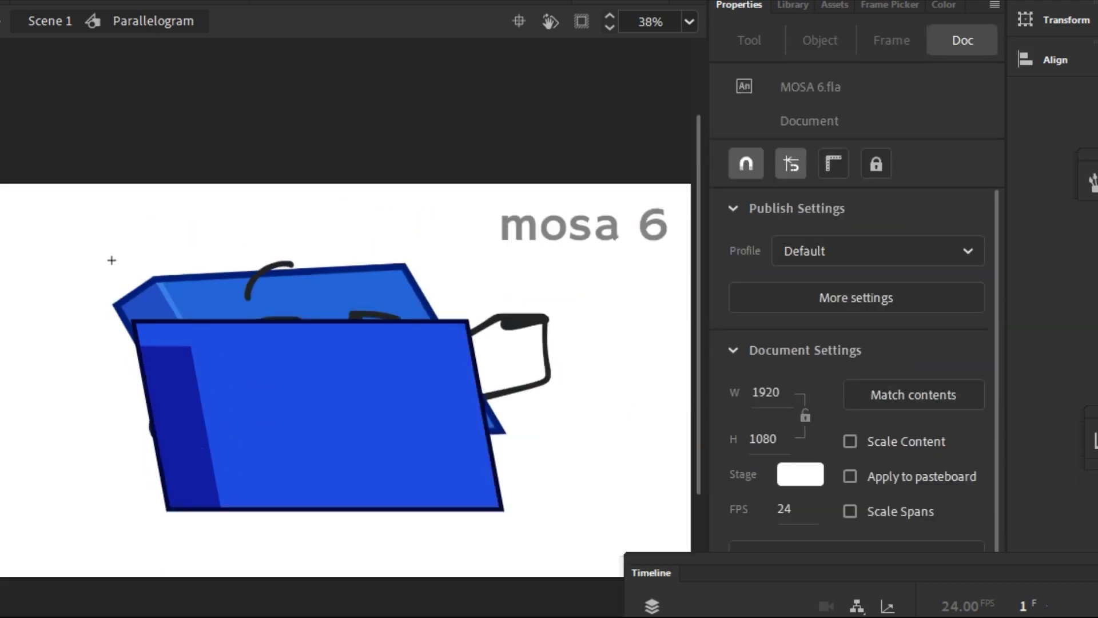
scroll(155, 405, "up", 2)
double_click(155, 404)
- Draw a slanted divider line with stroke size 12 along the dark side band's inner edge and recolor it dark blue like the band
key("n")
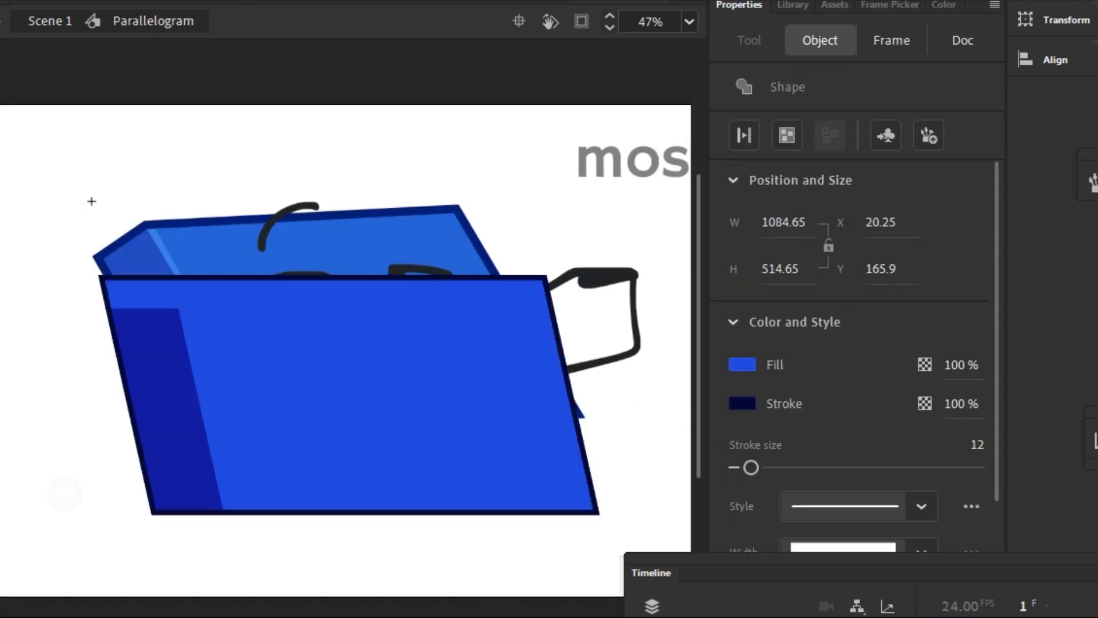
scroll(109, 344, "up", 4)
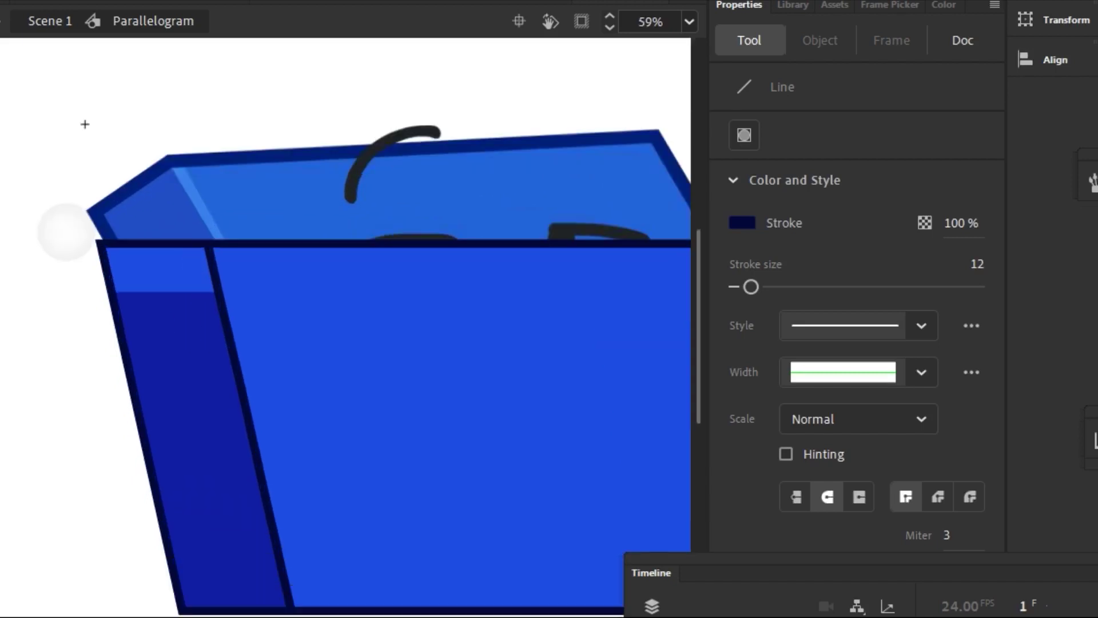
key("q")
left_click(257, 332)
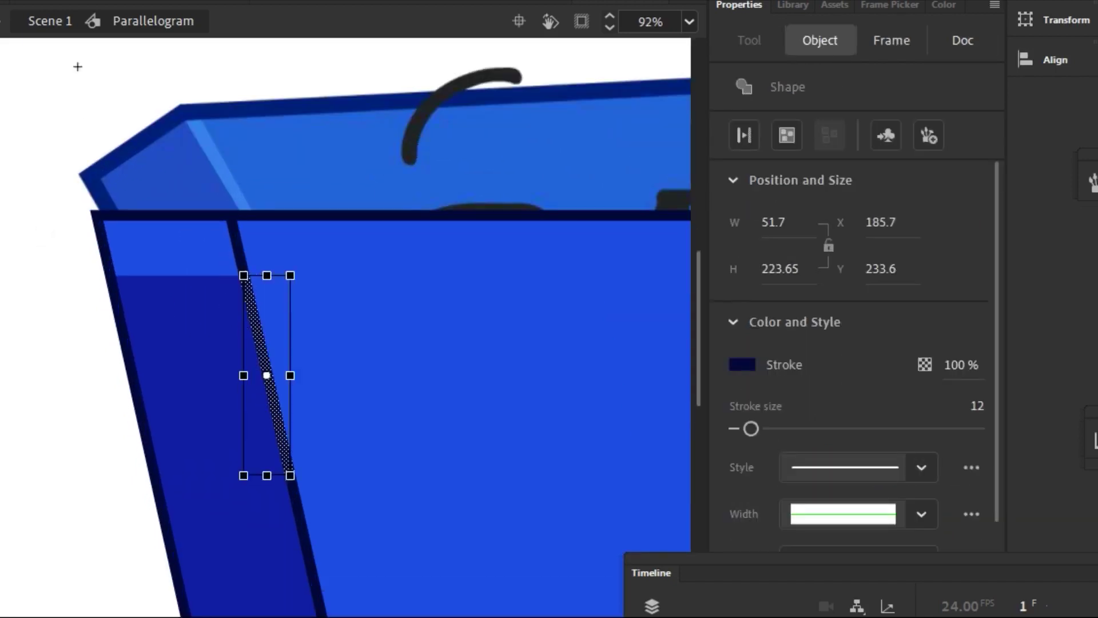
scroll(384, 327, "down", 2)
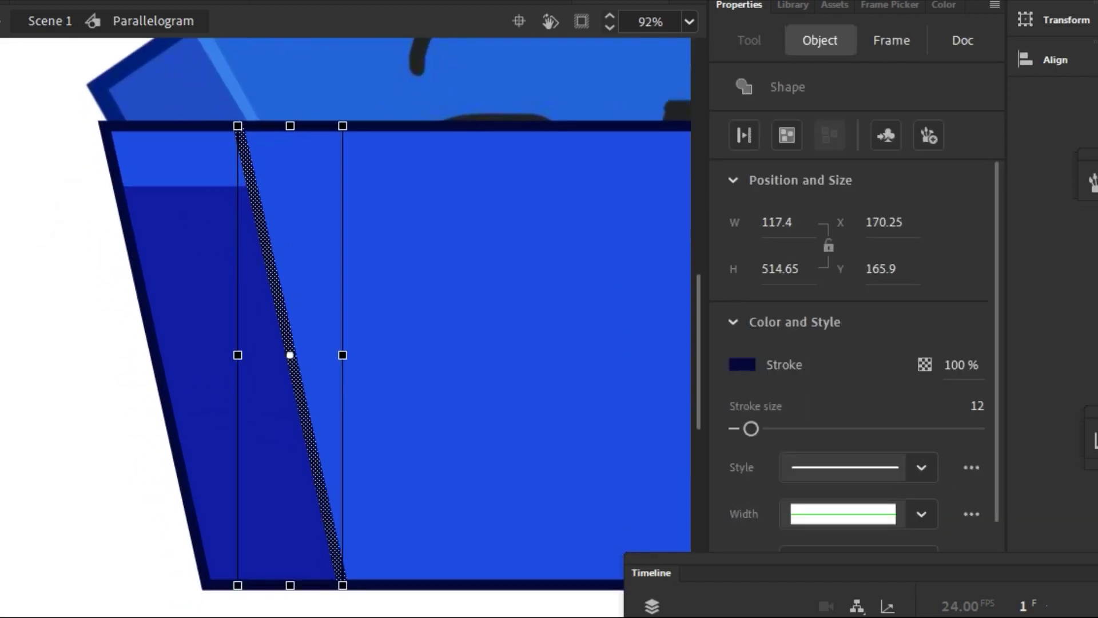
left_click(236, 387)
key("ctrl+e")
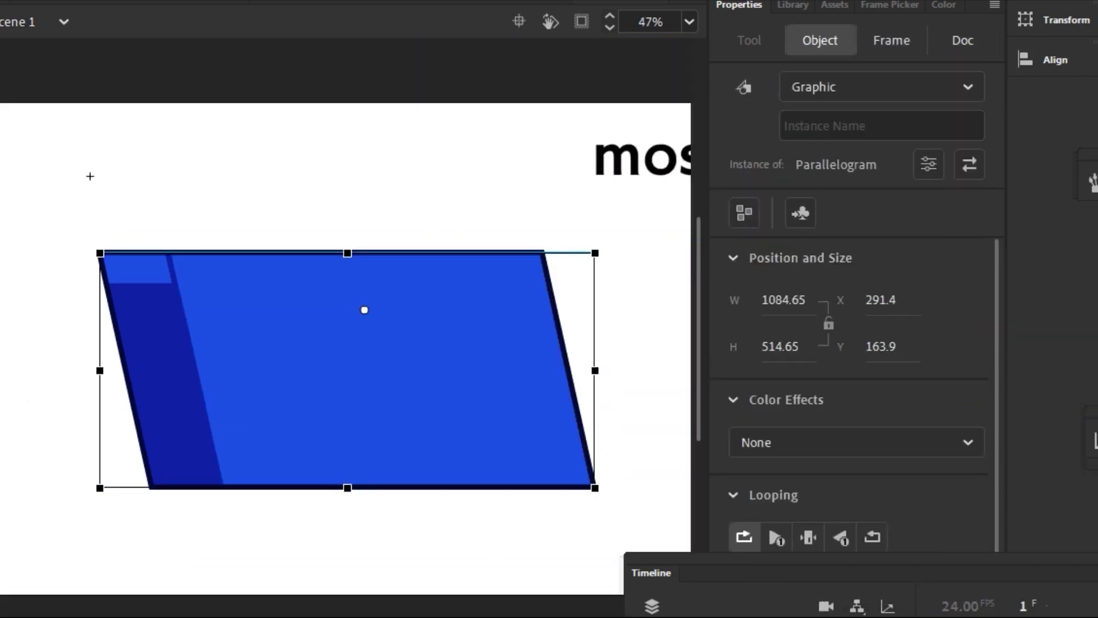
- Convert the repositioned parallelogram into a graphic symbol named Parallelogram Pose and tilt it slightly clockwise inside that symbol
left_click_drag(264, 372, 281, 372)
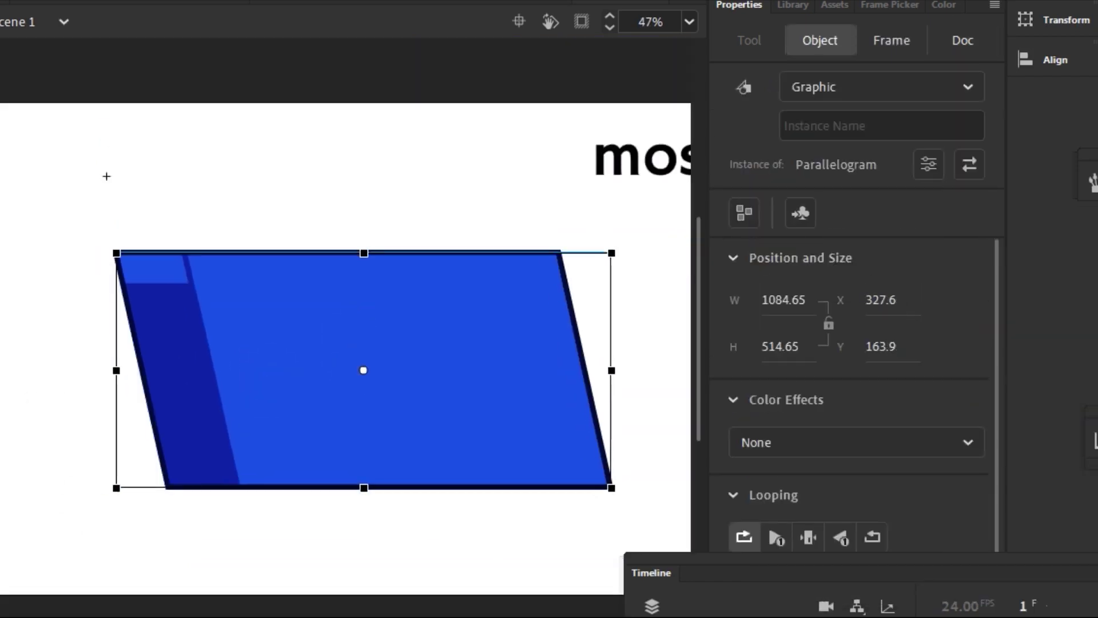
key("F8")
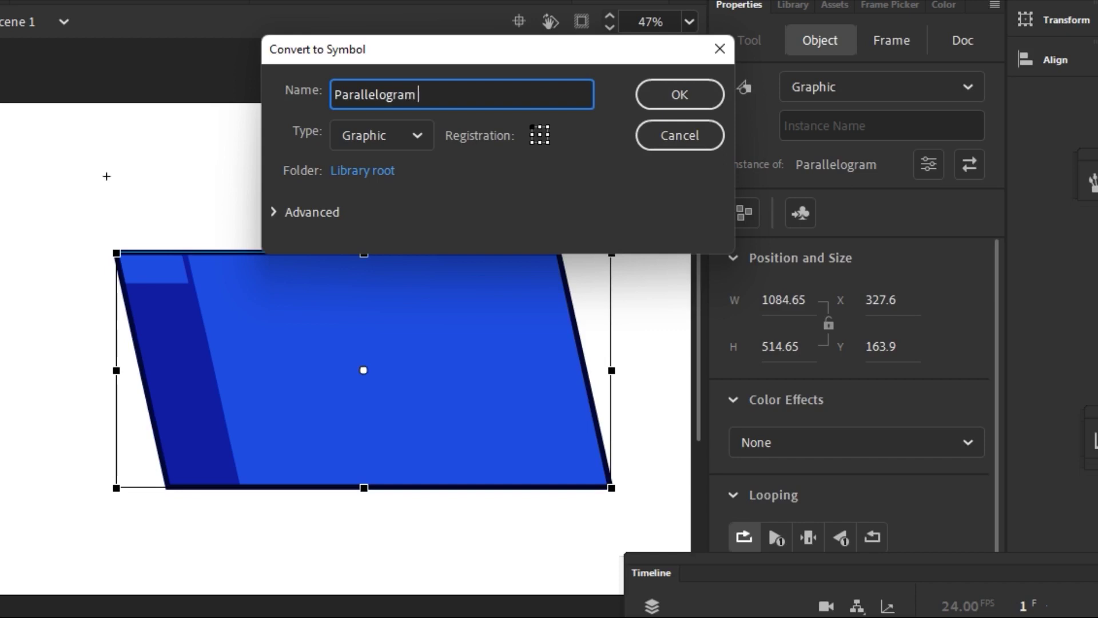
key("Return")
left_click_drag(69, 127, 76, 115)
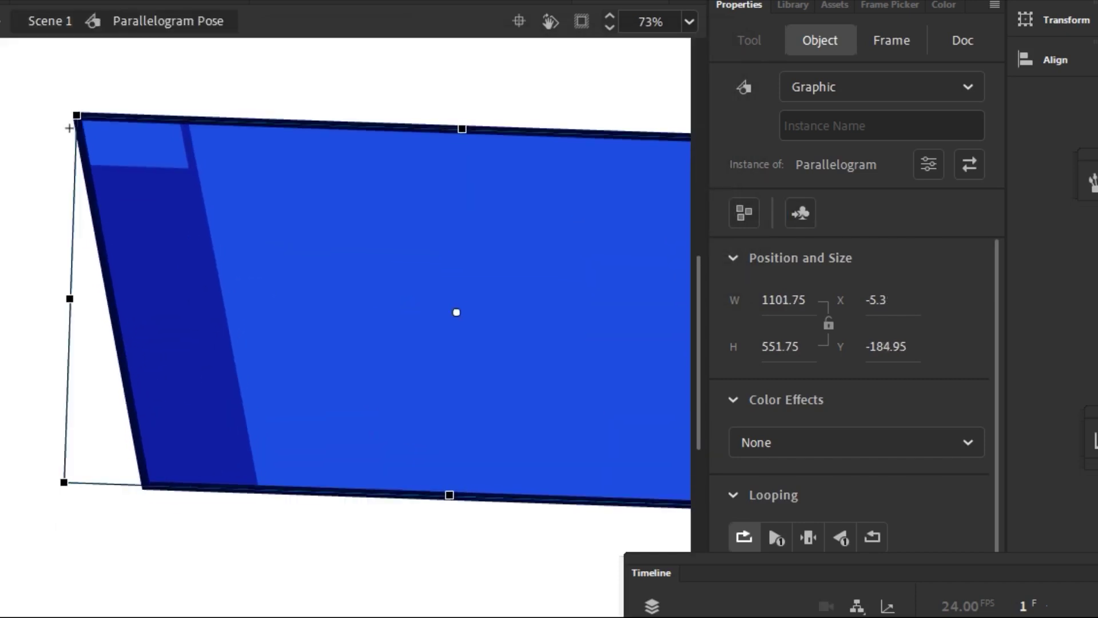
- Brush a worried black face with dot eyes, slanted eyebrows and an open frown on the body, adjusting the body's position behind it
key("b")
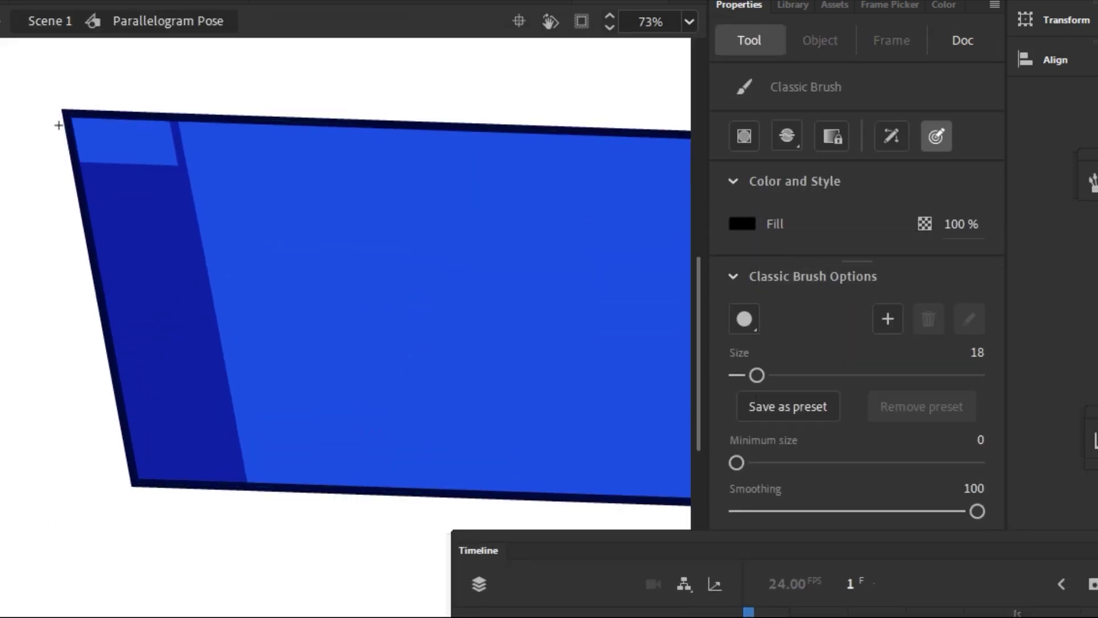
scroll(389, 297, "up", 2)
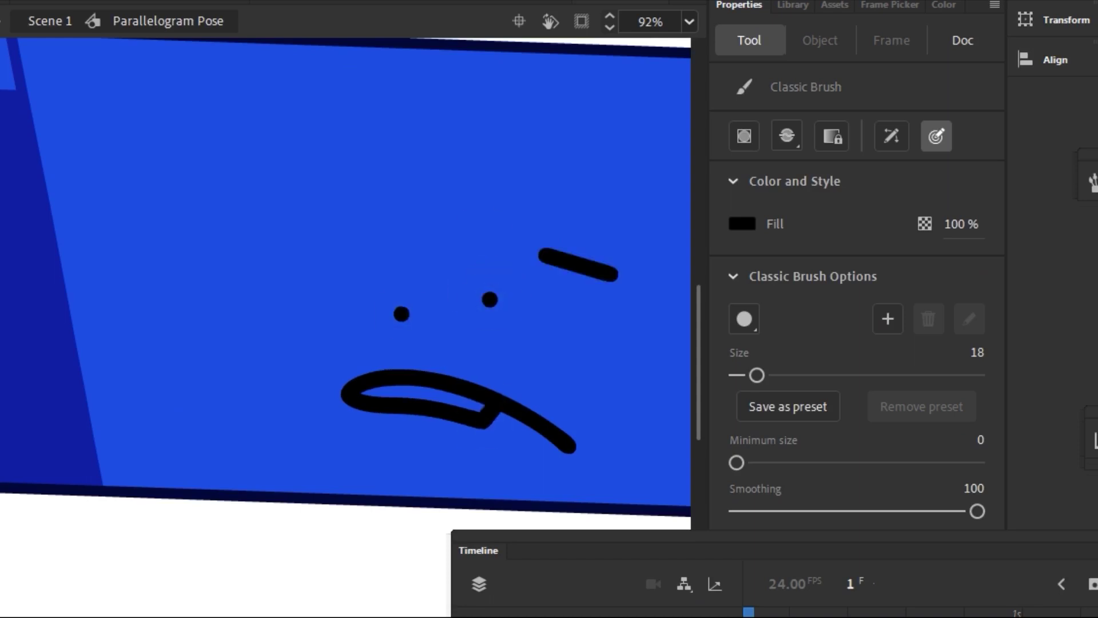
key("v")
left_click(365, 314)
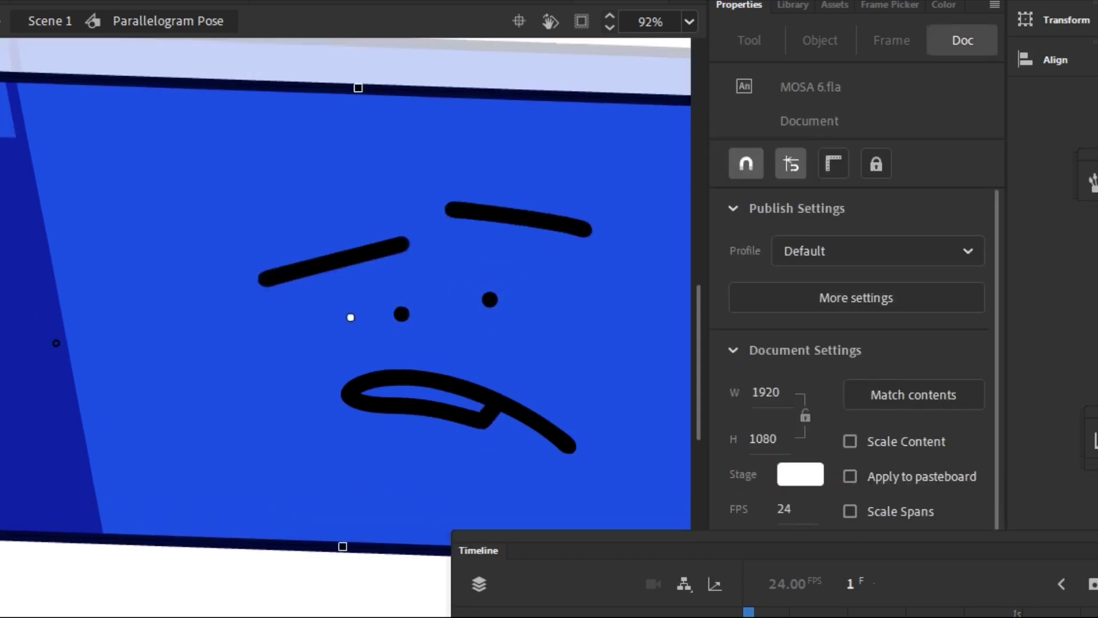
key("Escape")
left_click_drag(386, 311, 303, 183)
- Brush a black arm with a round hand, about 127 by 178, on a new layer and place it over the body's upper-left edge
left_click(438, 534)
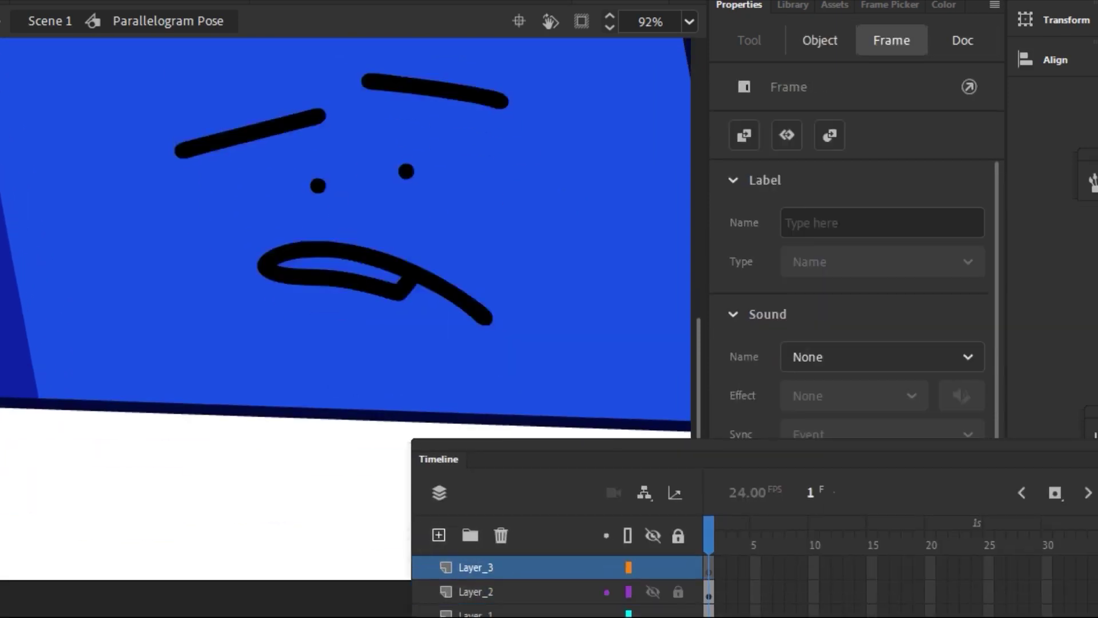
key("b")
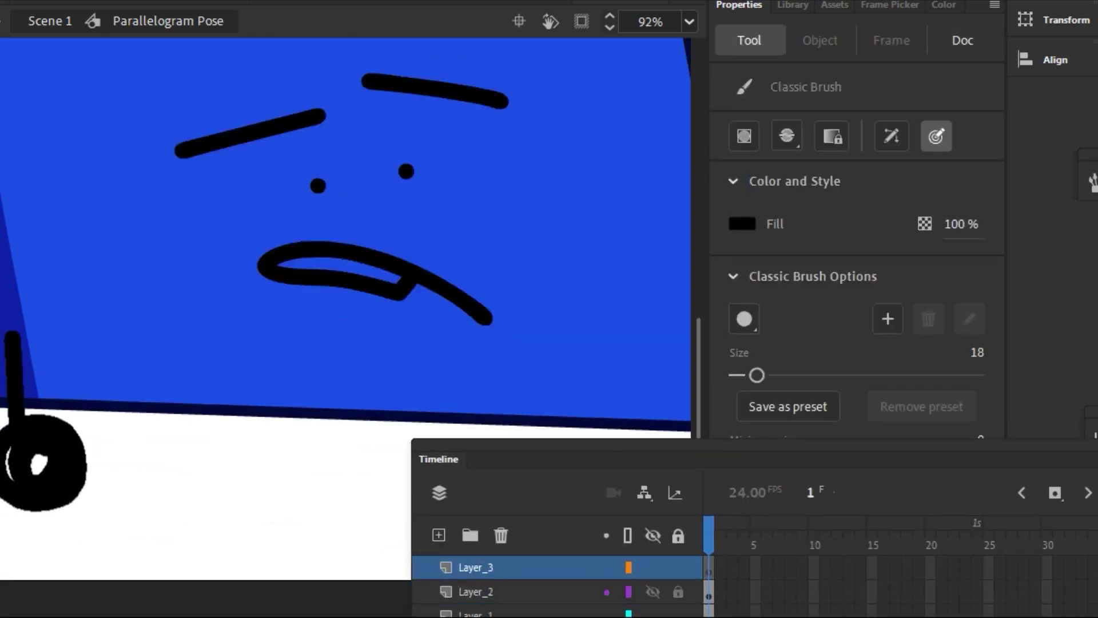
left_click_drag(286, 229, 520, 301)
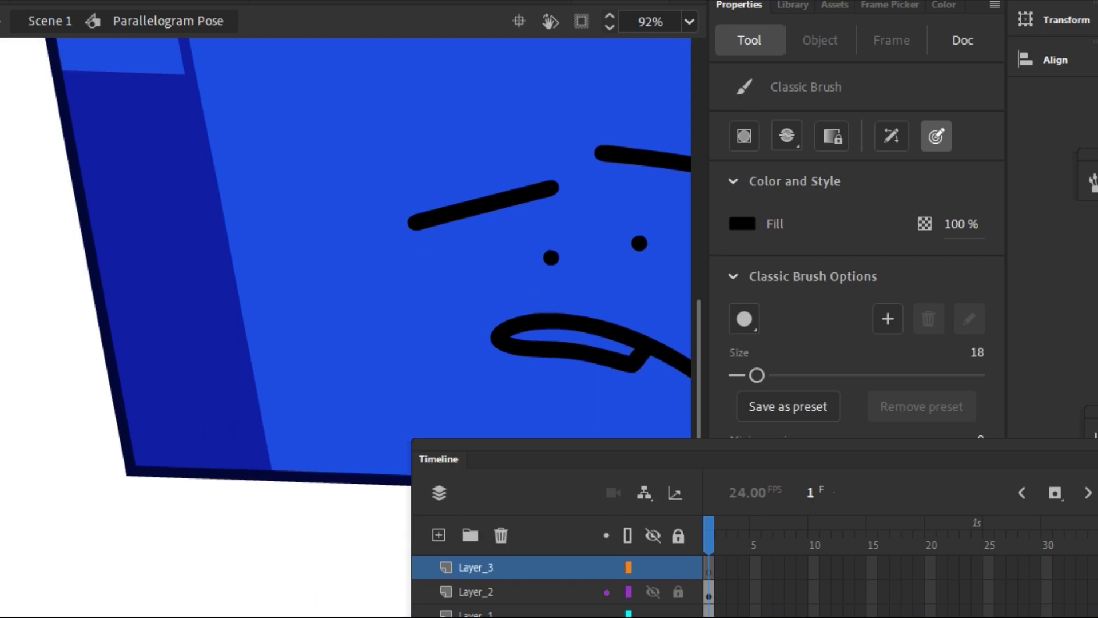
left_click(154, 241)
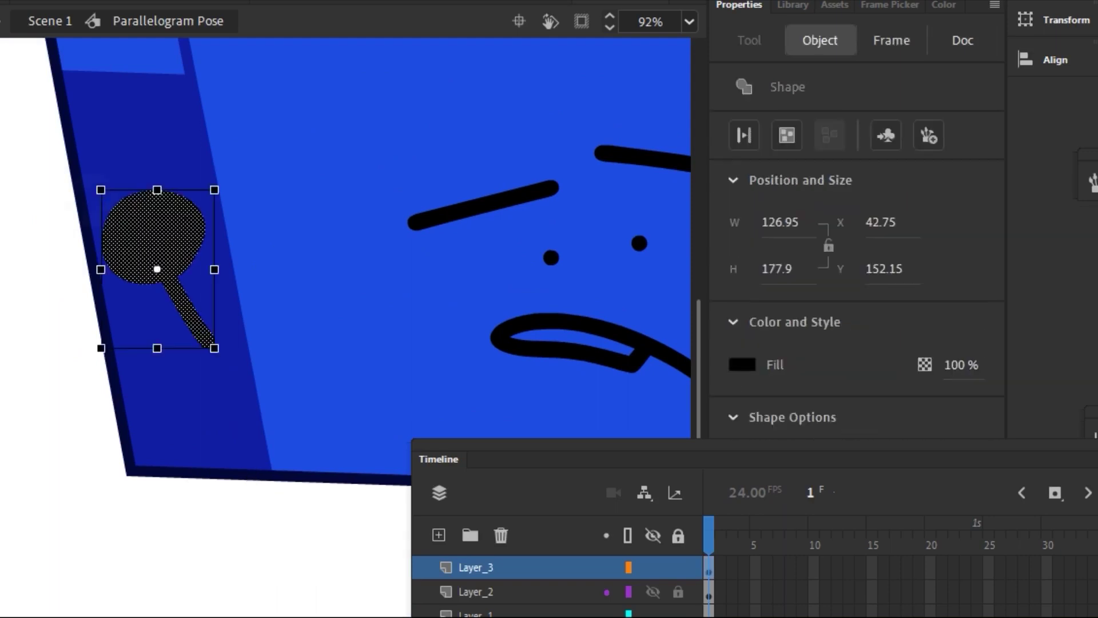
left_click_drag(154, 240, 71, 92)
key("Escape")
- Add a layer beneath the body and brush the second black arm with a round hand rising from the body's upper-right corner
left_click(365, 439)
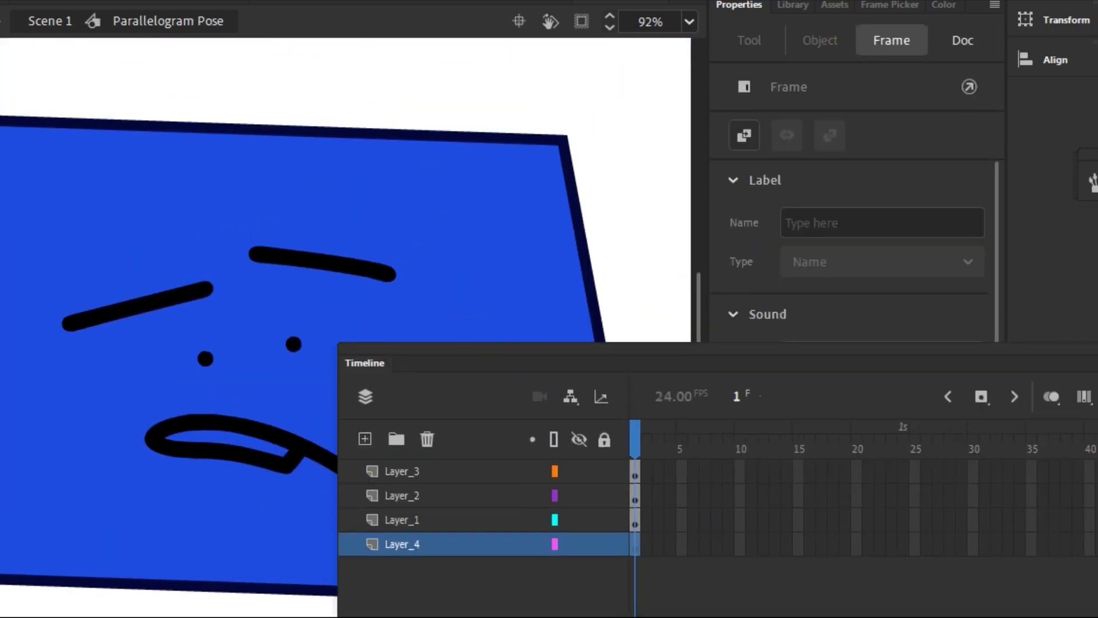
left_click(402, 520)
left_click(402, 544)
key("b")
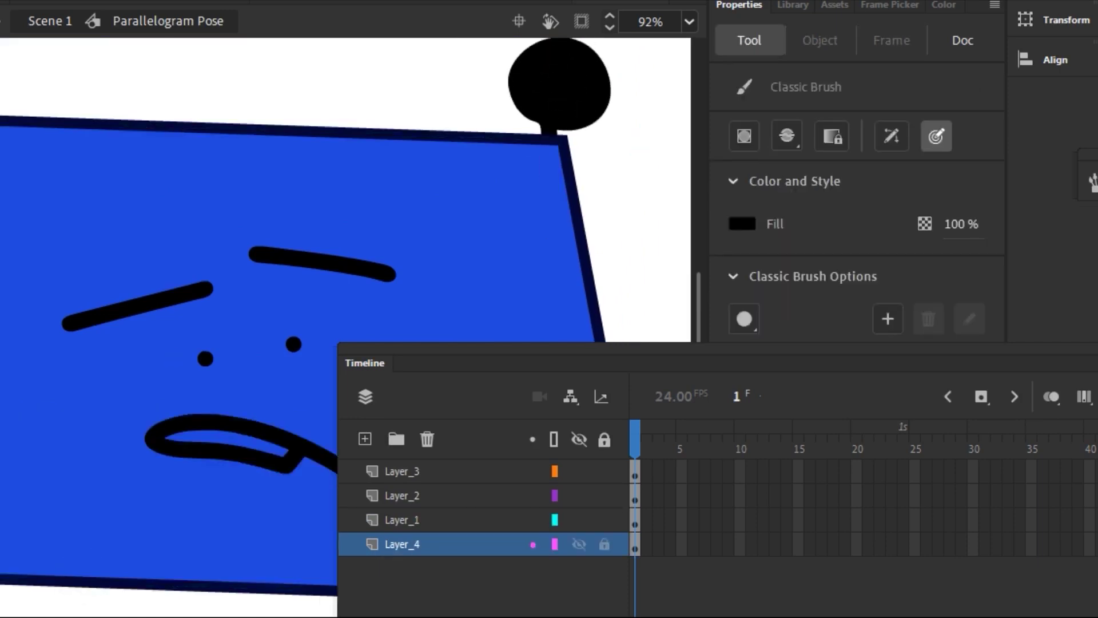
- Replace the worried face on Layer_2 with a brushed happy face of two arched closed eyes and a wide smile
left_click(402, 496)
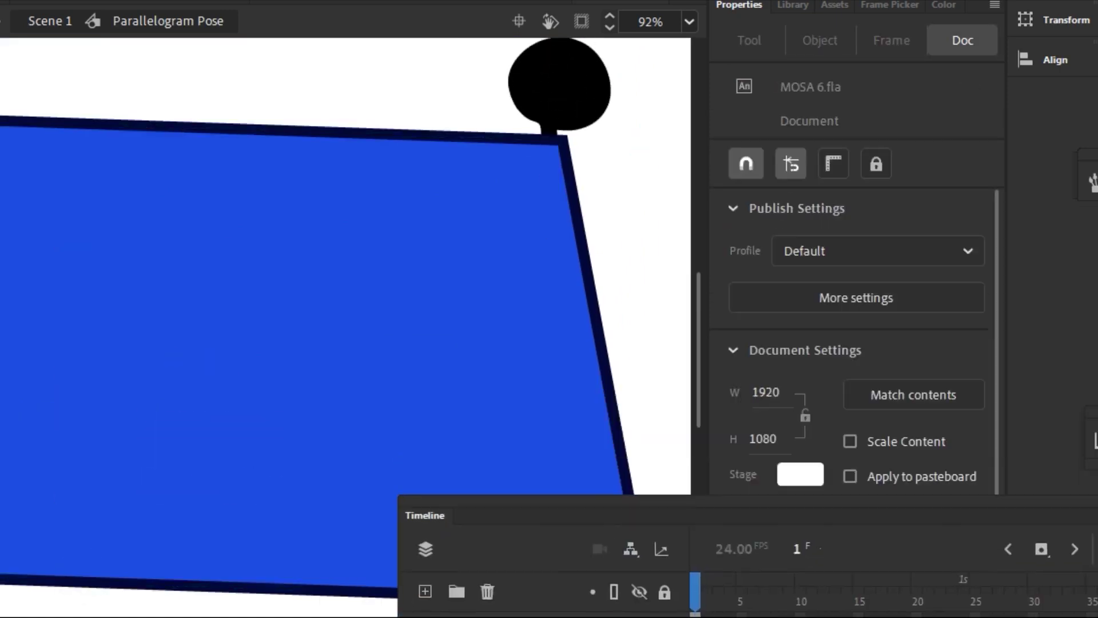
key("b")
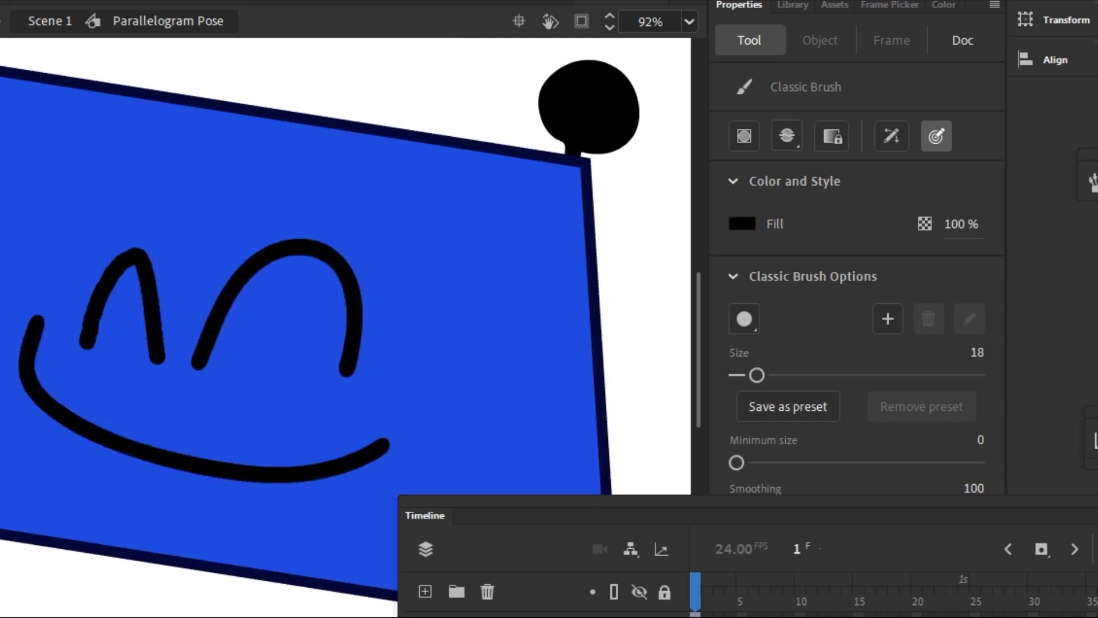
scroll(64, 245, "down", 5)
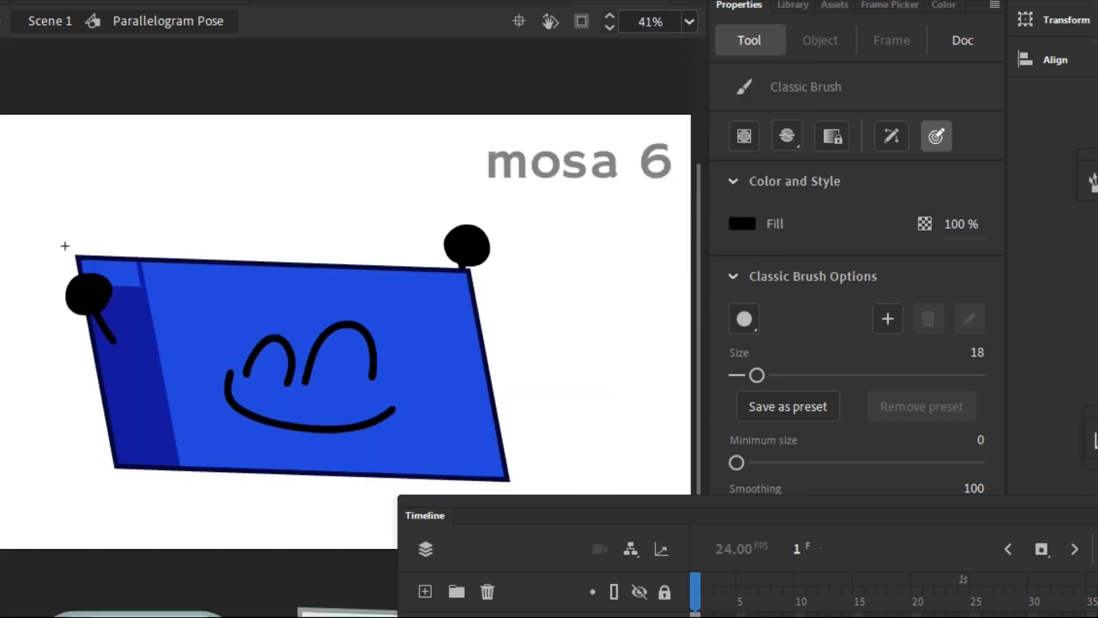
- Brush a black leg with a foot, about 152 by 133, under the body and put it behind the body
scroll(64, 245, "up", 6)
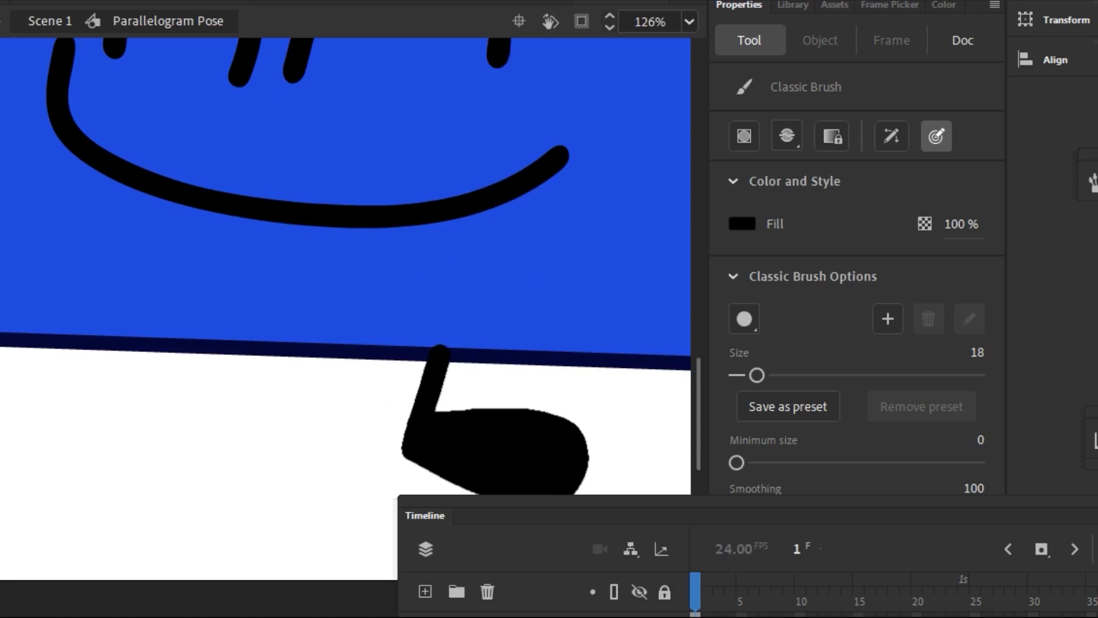
left_click(495, 452)
right_click(441, 100)
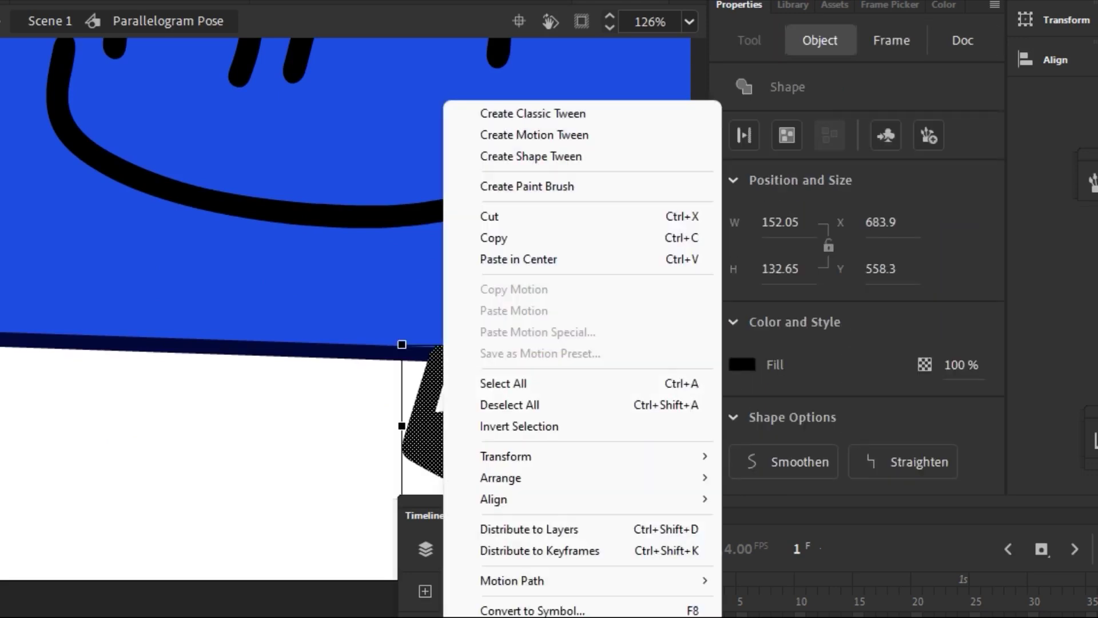
key("Escape")
left_click_drag(425, 515, 457, 315)
left_click_drag(494, 472, 494, 530)
- Shift the leg to the right and add an identical second leg to its left, returning to the main scene
left_click(417, 452)
scroll(343, 344, "down", 3)
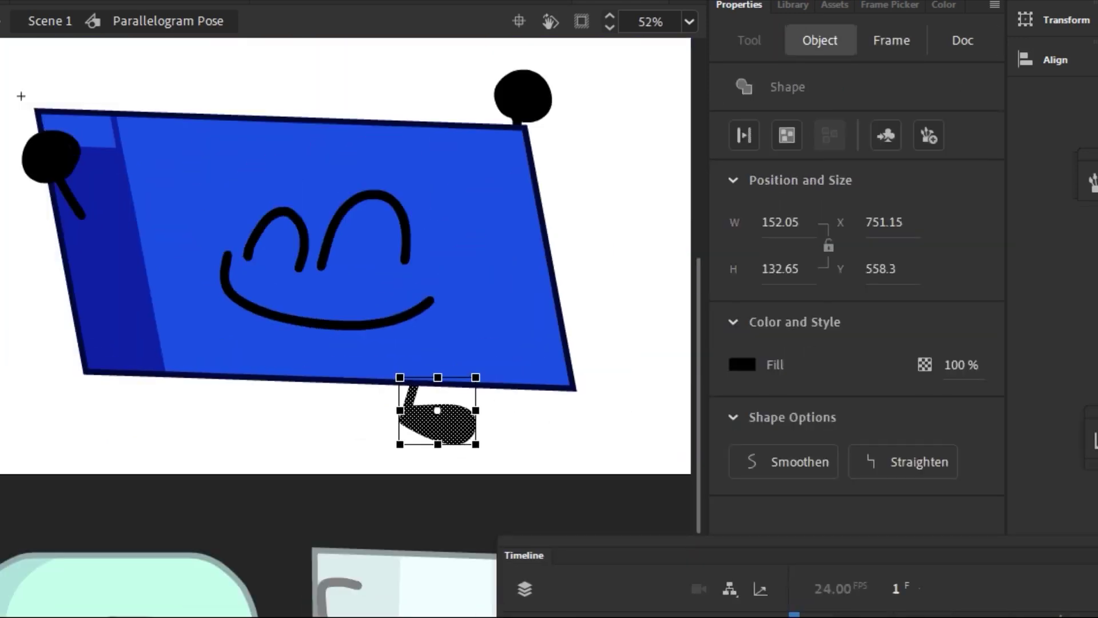
double_click(206, 472)
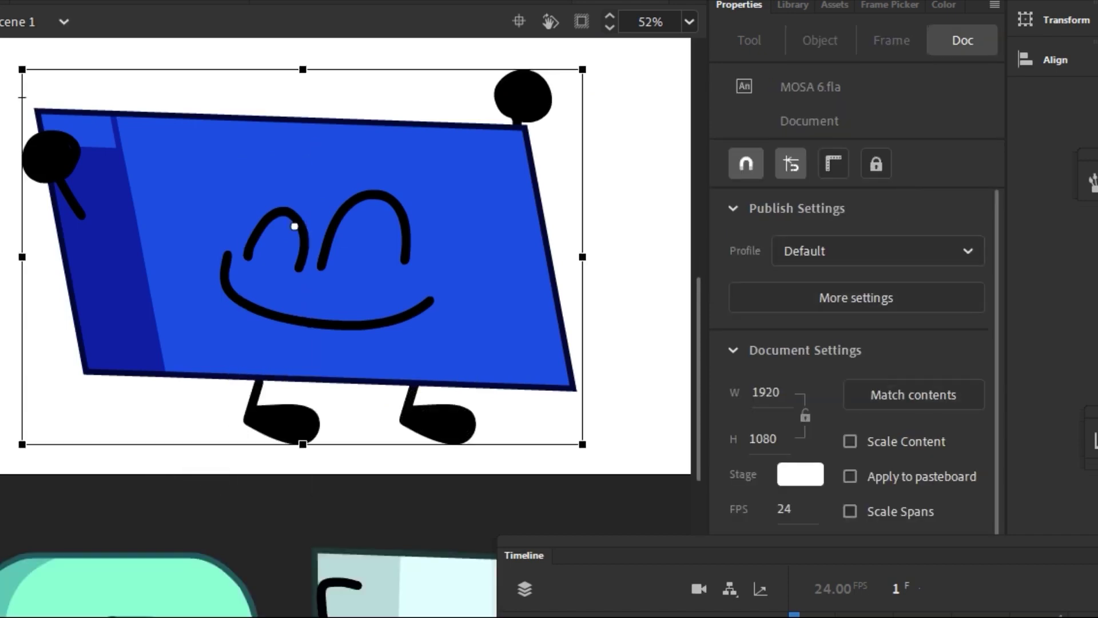
- Move the posed parallelogram off the stage into the row of characters, beside the cup
scroll(258, 355, "down", 3)
left_click_drag(179, 278, 378, 440)
left_click(601, 372)
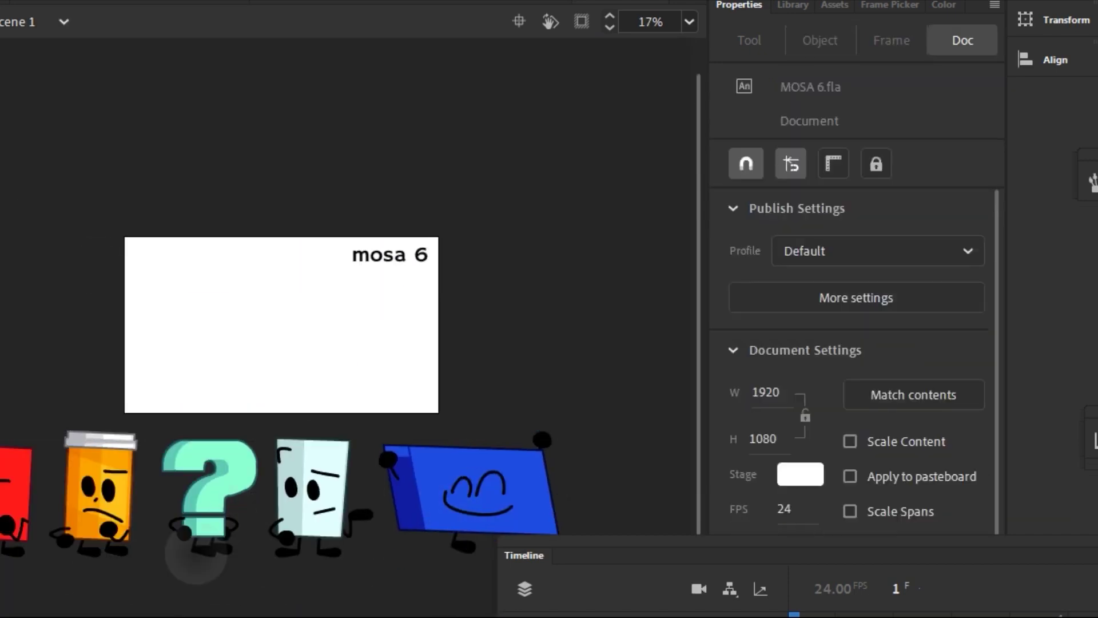
scroll(401, 400, "down", 2)
left_click_drag(86, 432, 458, 527)
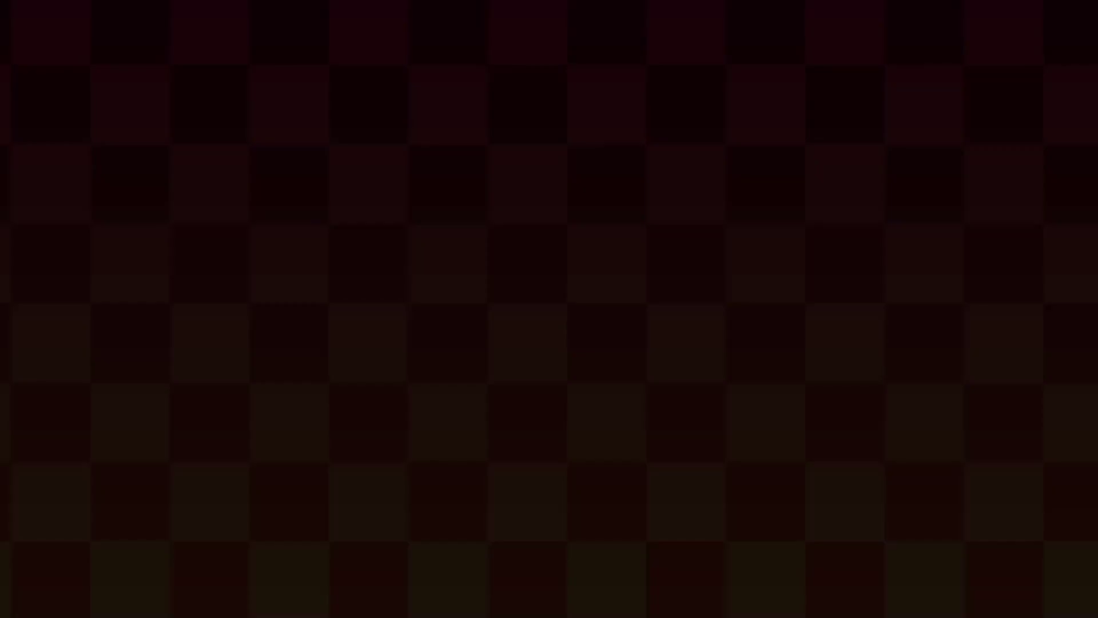